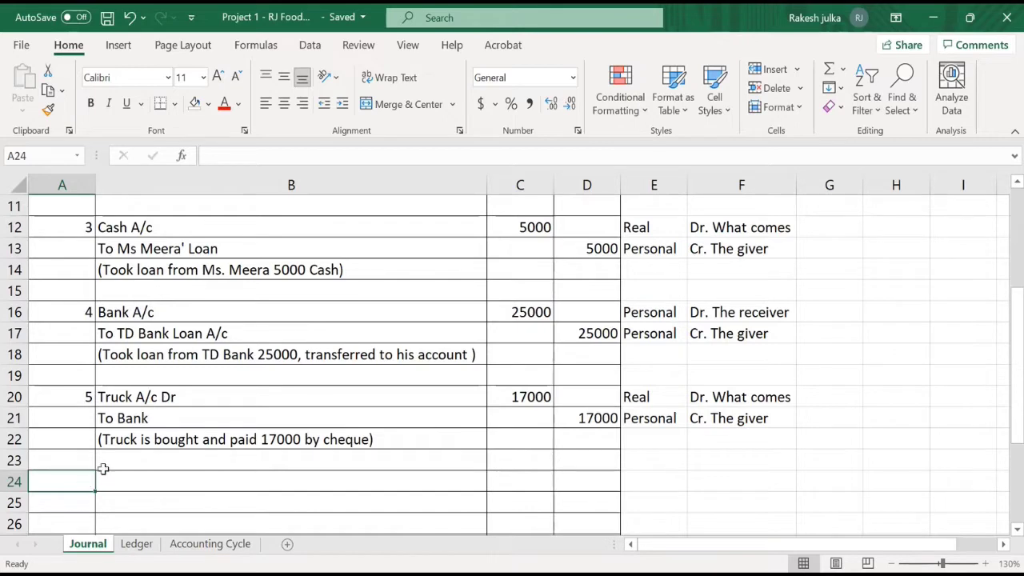
Step: Review the five accounting cycle steps on the Accounting Cycle sheet, from recognising transactions to preparing the financial statements
{"action": "left_click", "coordinate": [209, 544]}
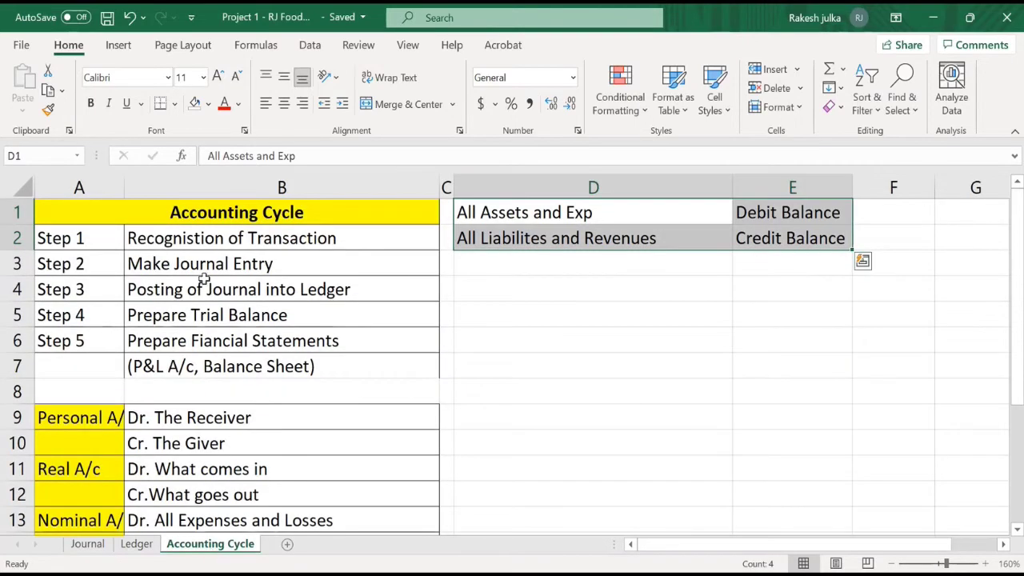
{"action": "left_click_drag", "start_coordinate": [102, 239], "coordinate": [217, 242]}
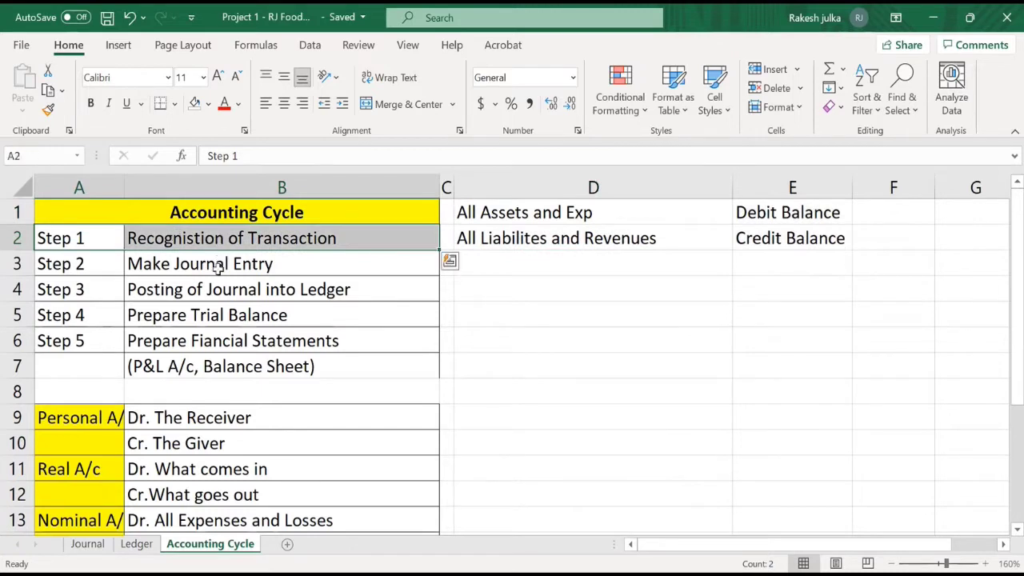
{"action": "left_click_drag", "start_coordinate": [103, 272], "coordinate": [205, 270]}
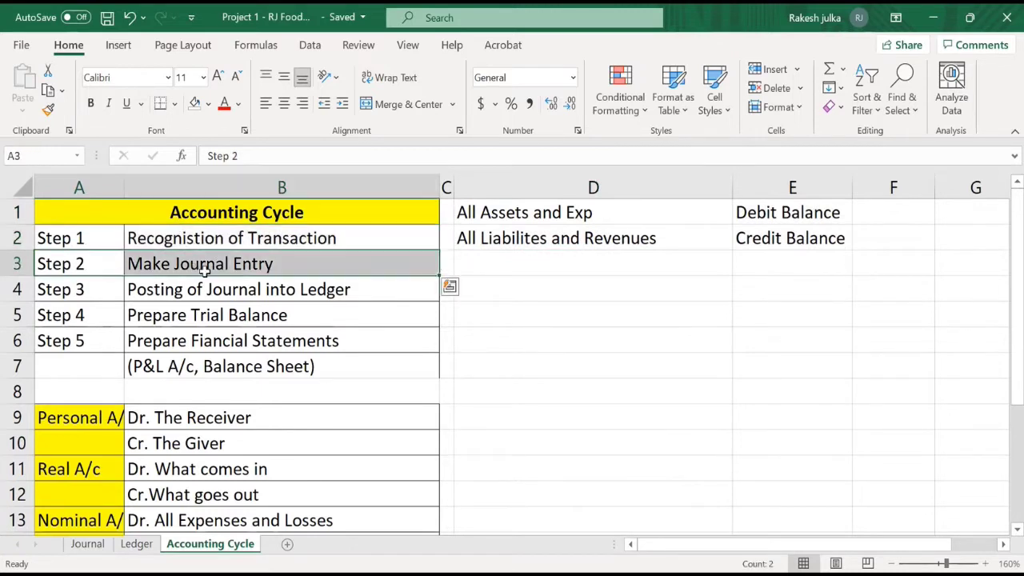
{"action": "left_click_drag", "start_coordinate": [107, 293], "coordinate": [223, 296]}
{"action": "left_click", "coordinate": [215, 313]}
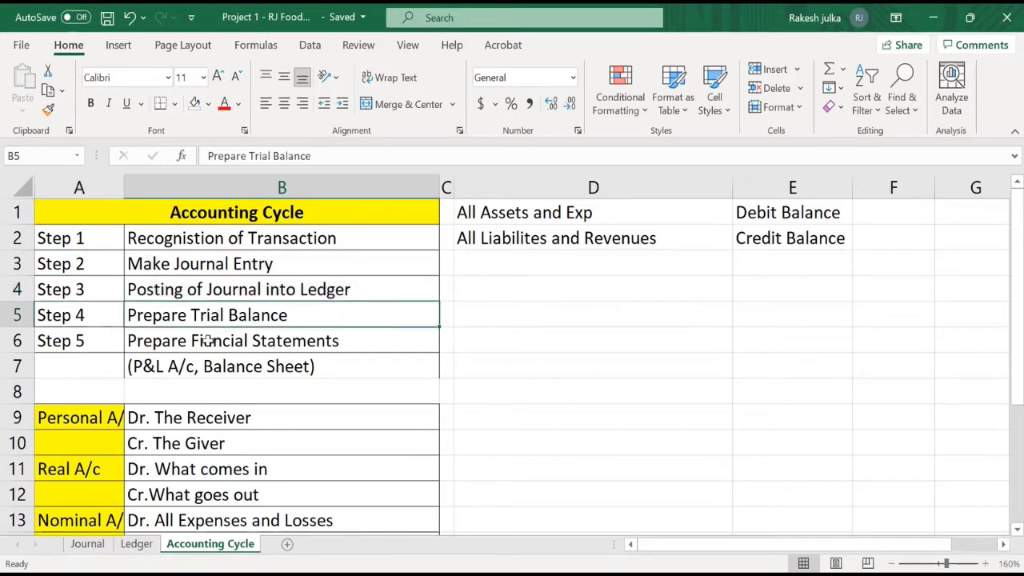
{"action": "left_click", "coordinate": [207, 341]}
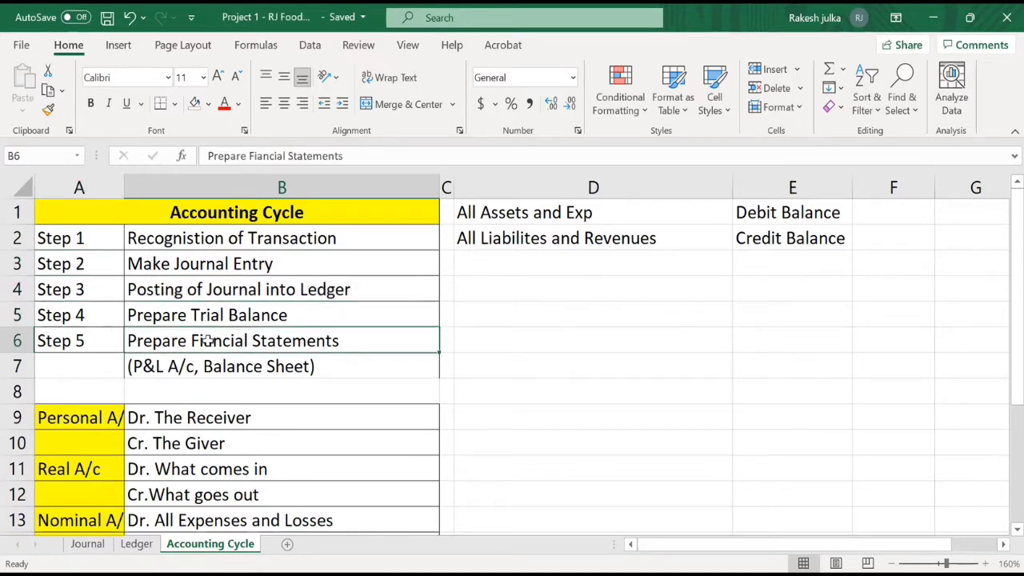
{"action": "left_click", "coordinate": [178, 380]}
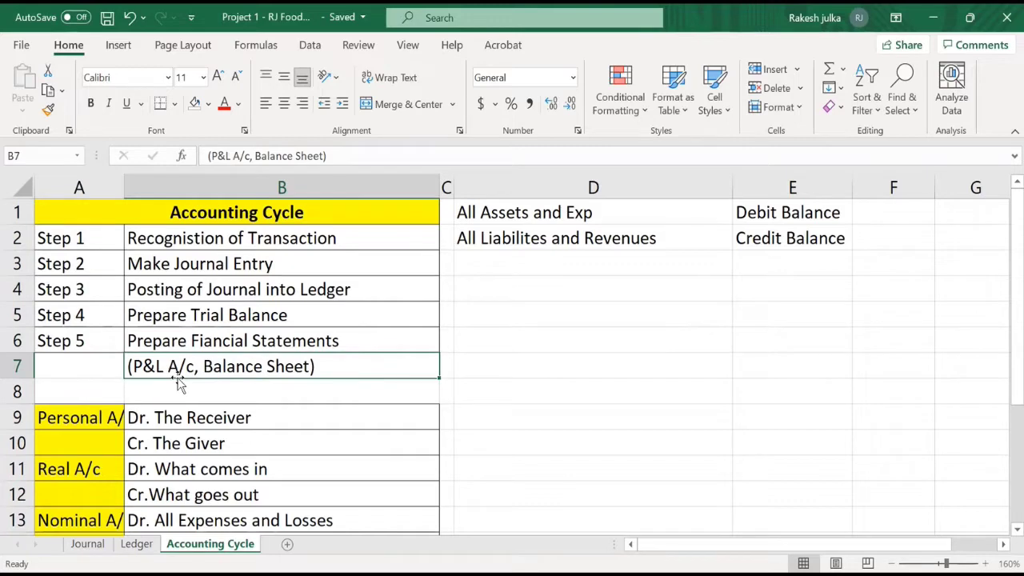
Step: Number the next journal entry 6 in cell A24 of the Journal sheet
{"action": "left_click", "coordinate": [97, 544]}
{"action": "scroll", "coordinate": [304, 370], "scroll_direction": "up", "scroll_amount": 3}
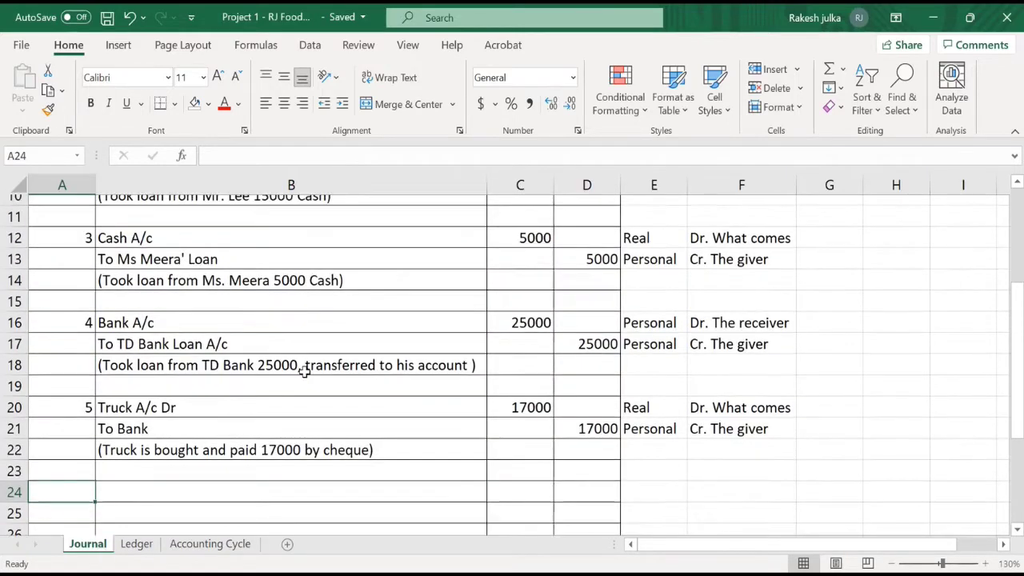
{"action": "scroll", "coordinate": [304, 370], "scroll_direction": "up", "scroll_amount": 1}
{"action": "scroll", "coordinate": [309, 424], "scroll_direction": "down", "scroll_amount": 4}
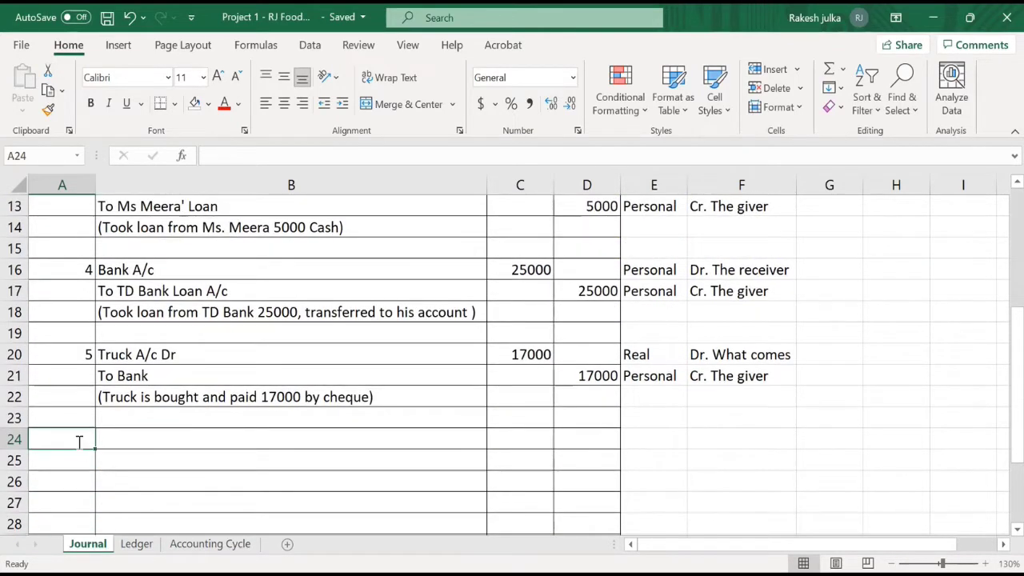
{"action": "type", "text": "6."}
{"action": "key", "text": "Return"}
{"action": "key", "text": "Return"}
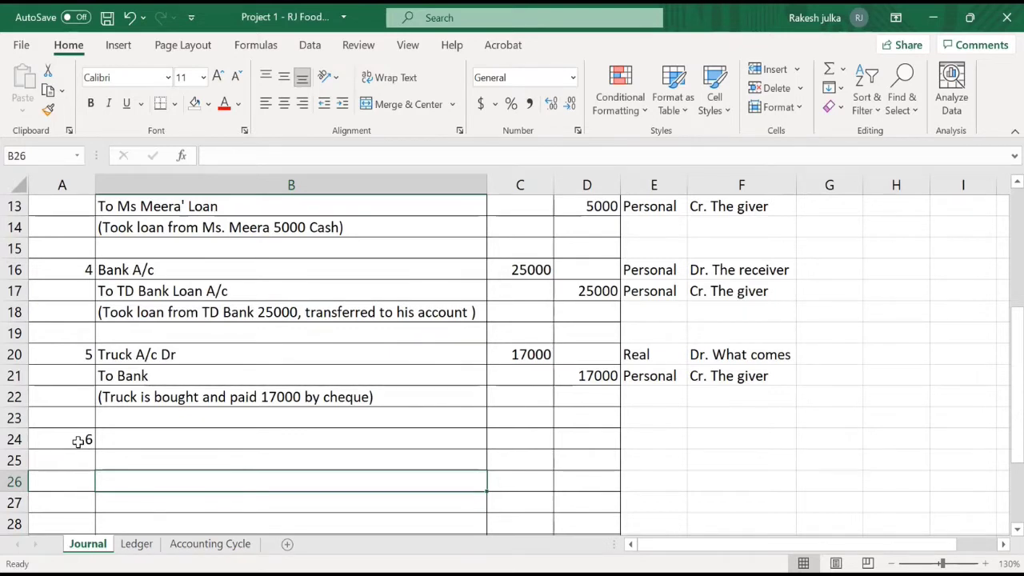
{"action": "key", "text": "Up"}
{"action": "key", "text": "Up"}
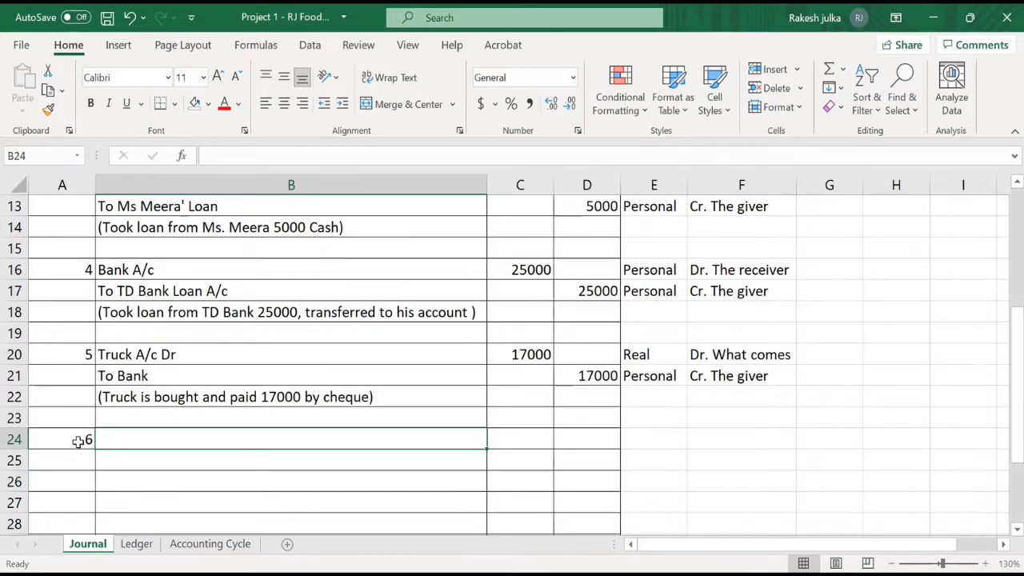
Step: Enter the debit line "Cash A/c Dr" in B24 with 5500 in the debit column
{"action": "type", "text": "Cash "}
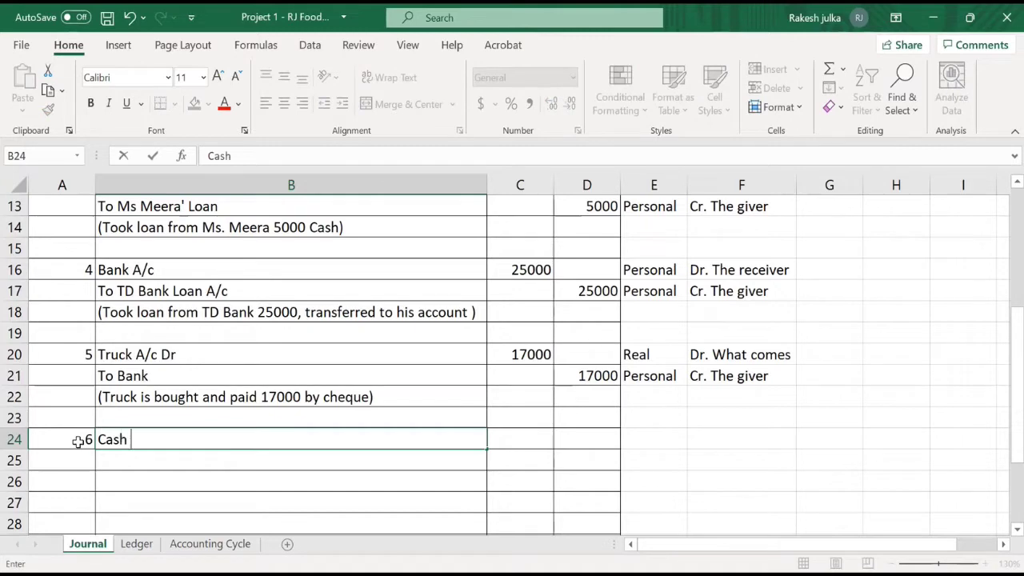
{"action": "type", "text": "A/c Dr"}
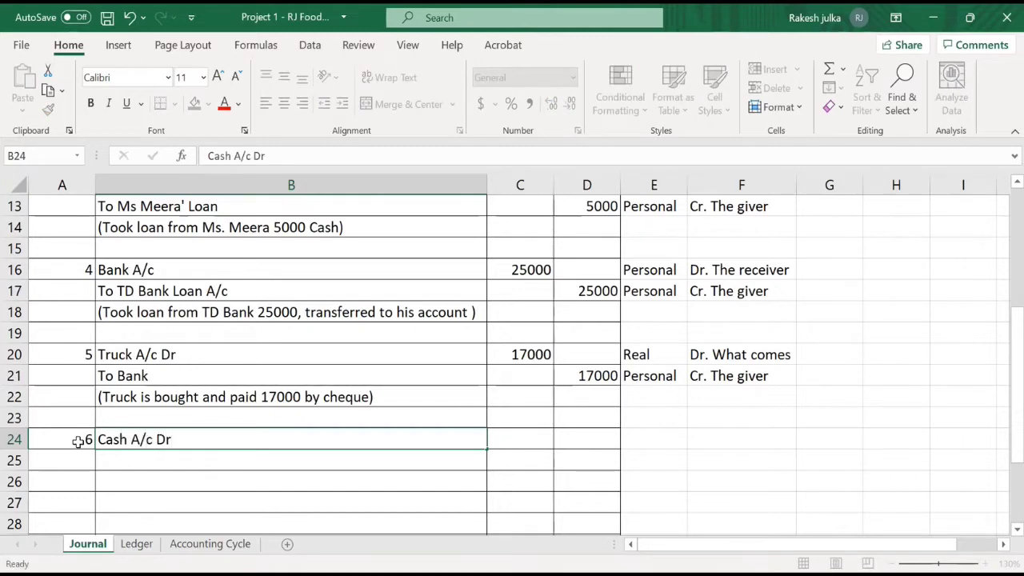
{"action": "key", "text": "Tab"}
{"action": "type", "text": "5500"}
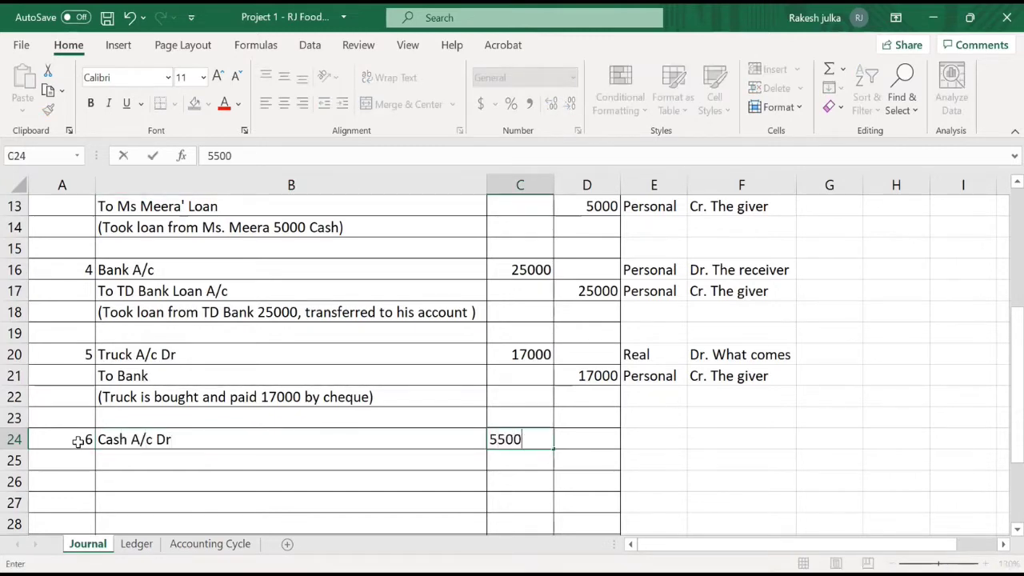
{"action": "key", "text": "Return"}
Step: Enter the credit line "To Sales Revenue" in B25 with 5500 in the credit column
{"action": "type", "text": "to"}
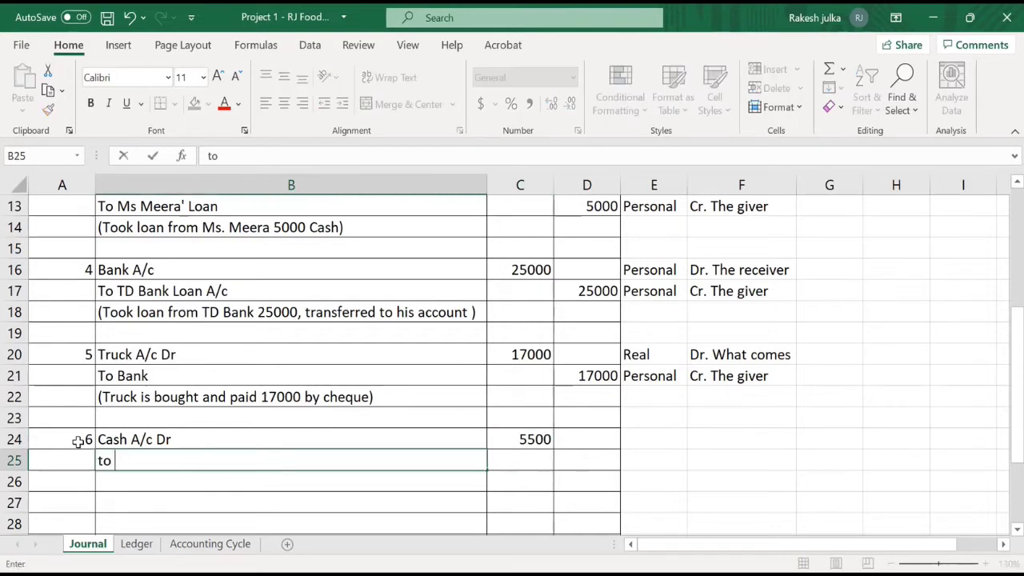
{"action": "key", "text": "BackSpace"}
{"action": "key", "text": "BackSpace"}
{"action": "key", "text": "BackSpace"}
{"action": "type", "text": "To "}
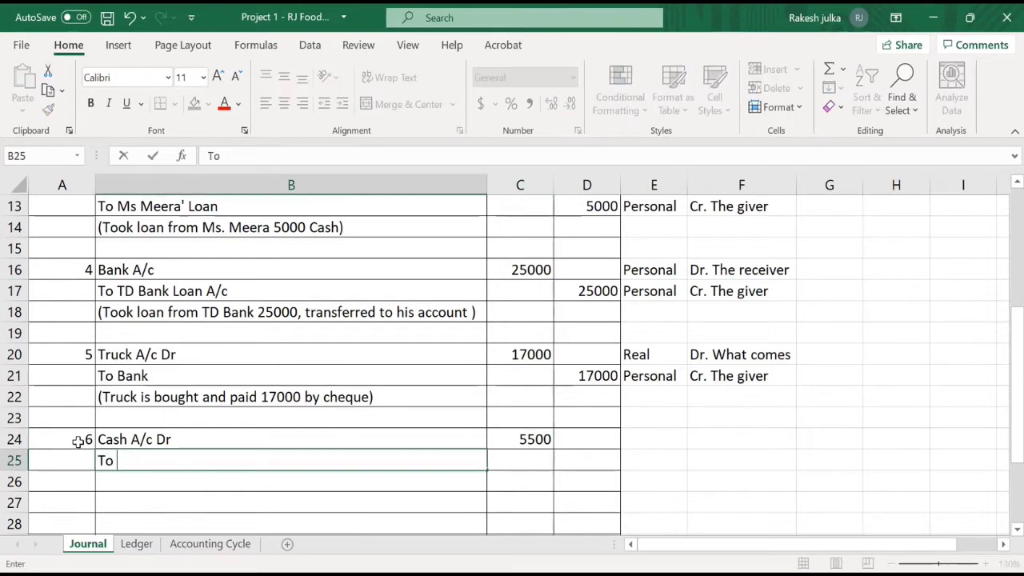
{"action": "type", "text": "Sales R"}
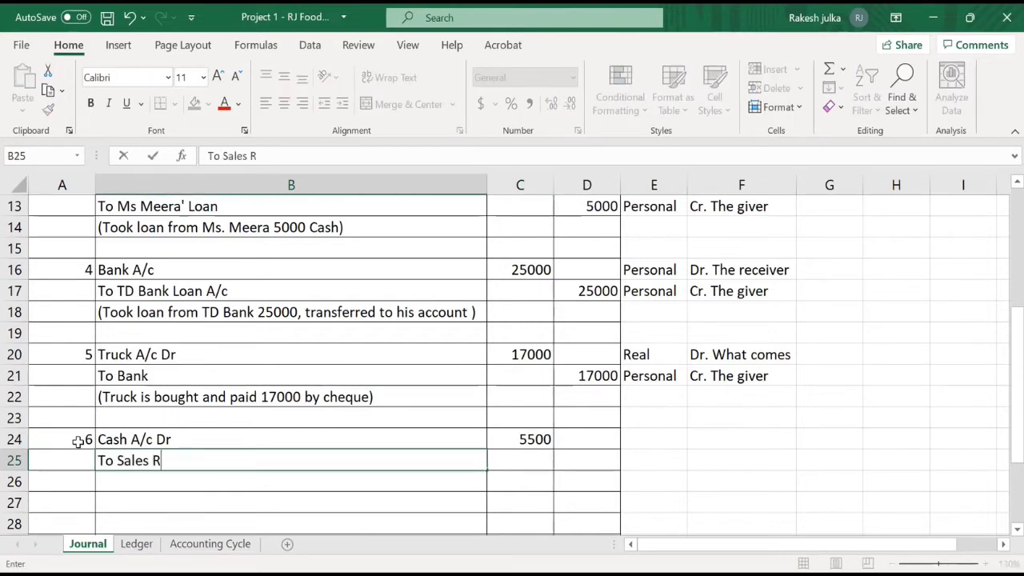
{"action": "type", "text": "evenue"}
{"action": "key", "text": "Tab"}
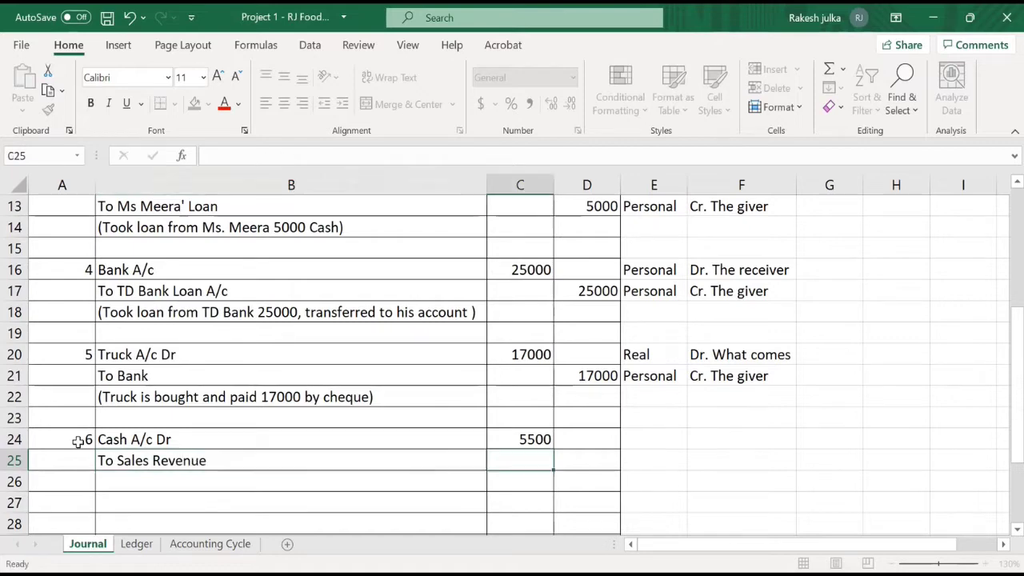
{"action": "key", "text": "Tab"}
{"action": "type", "text": "5500"}
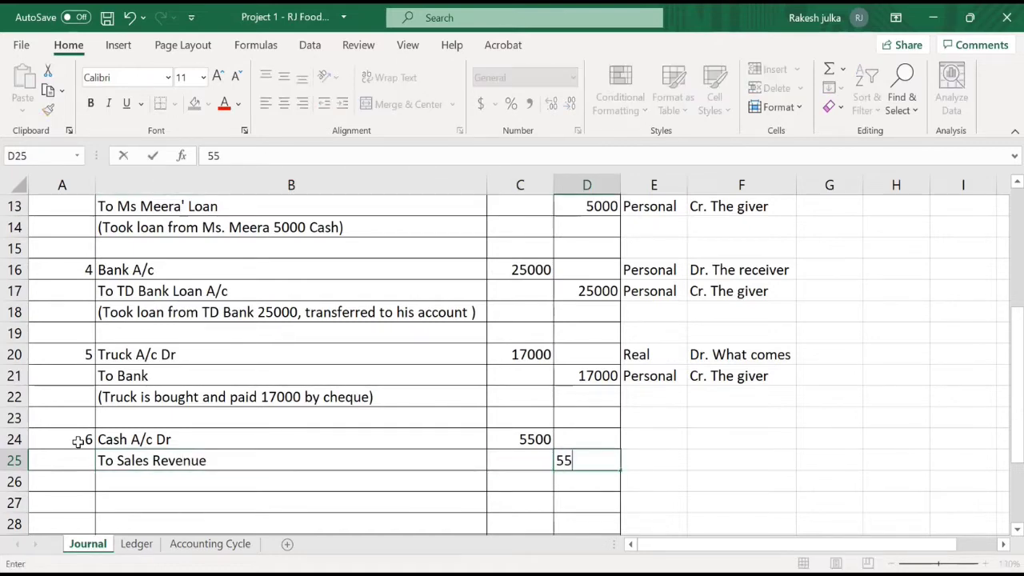
{"action": "key", "text": "Return"}
Step: Add the narration "(Cash sale is made and money is received $5500)" in B26 below entry 6
{"action": "key", "text": "Left"}
{"action": "key", "text": "Left"}
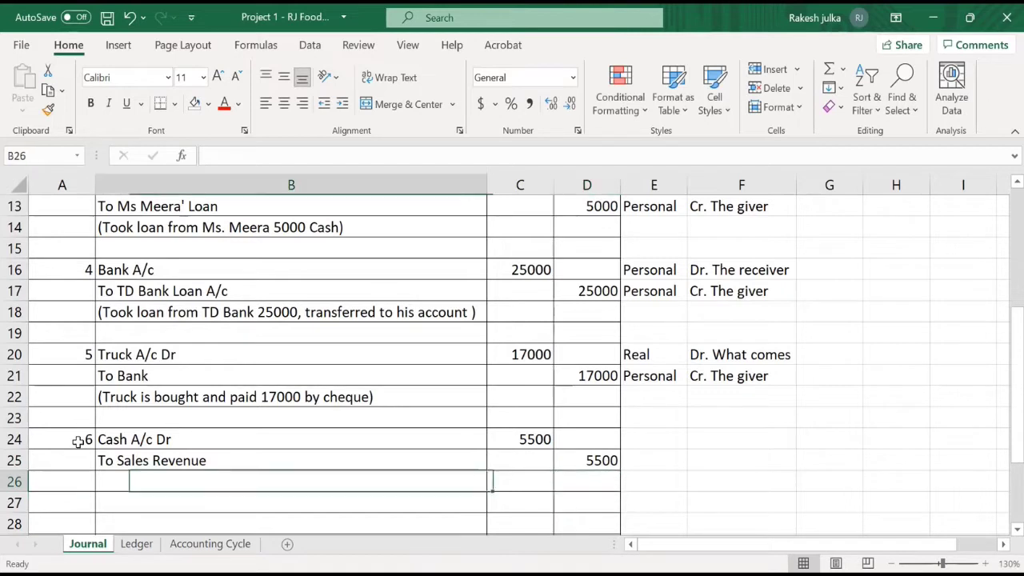
{"action": "type", "text": "("}
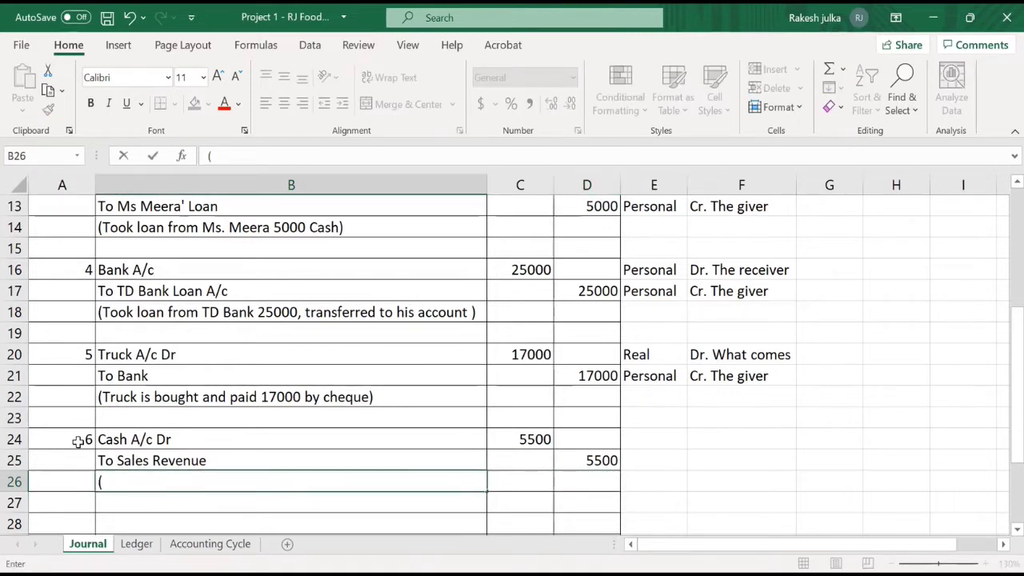
{"action": "type", "text": "Cash "}
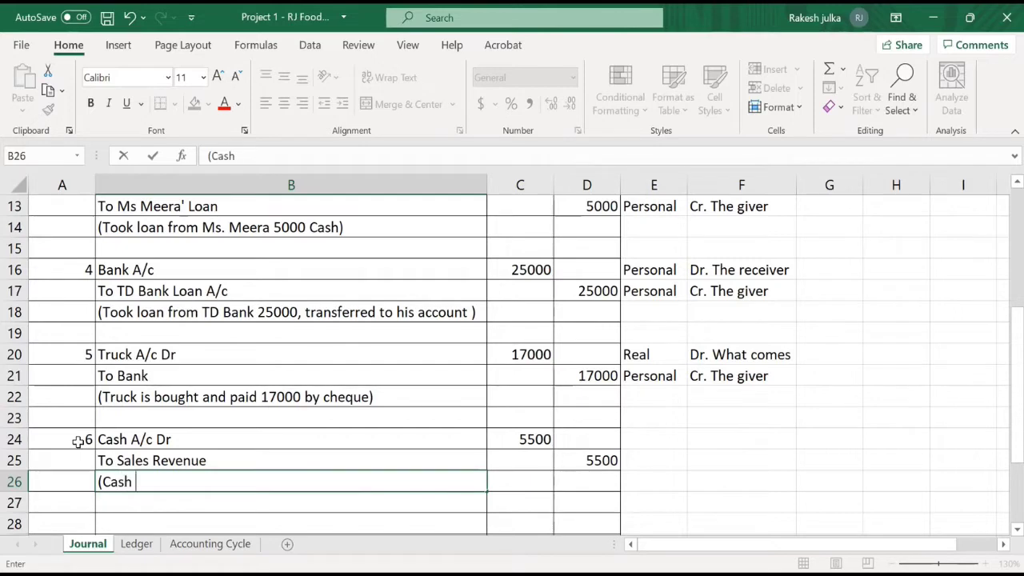
{"action": "type", "text": "sale i"}
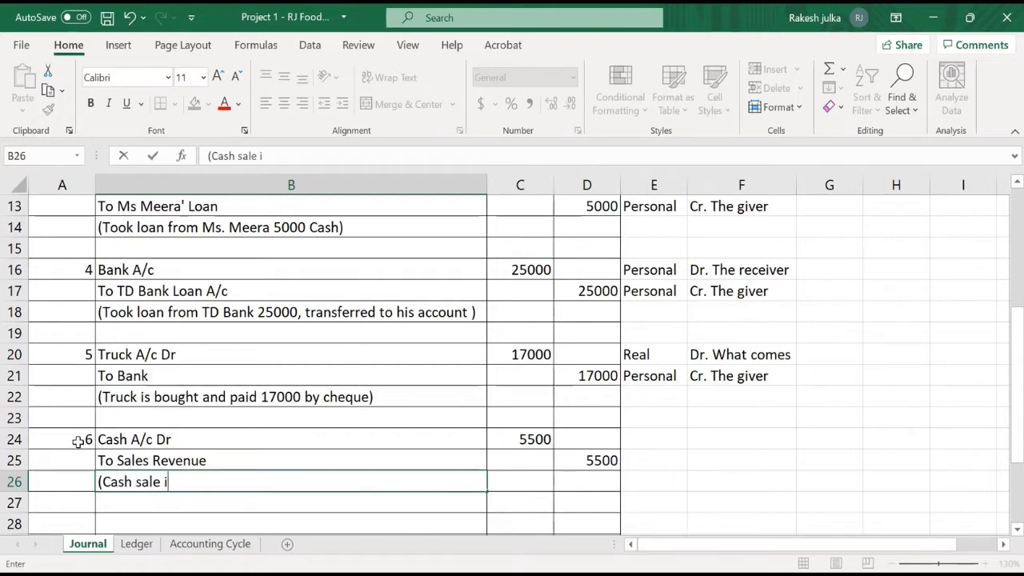
{"action": "type", "text": "s made and "}
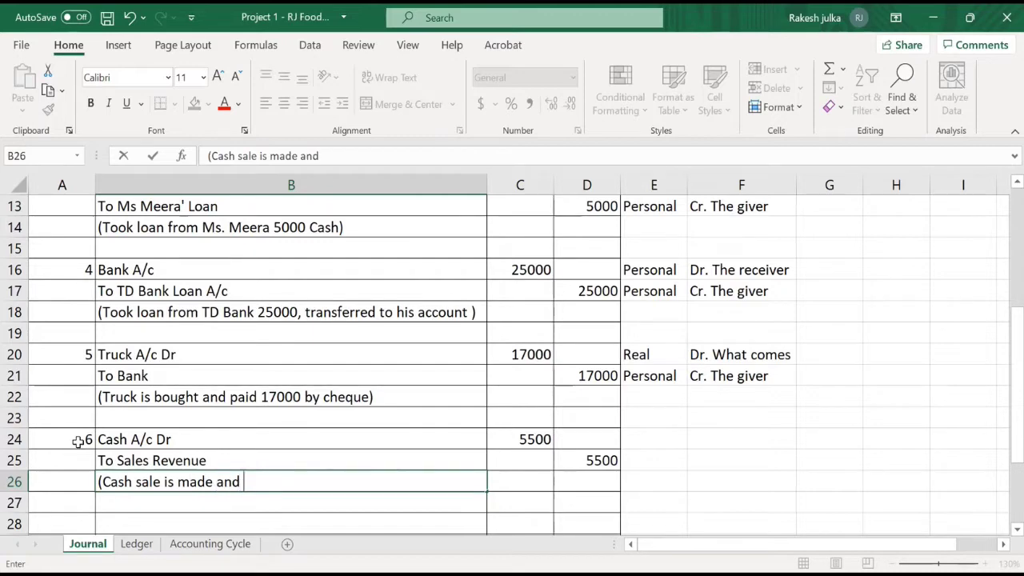
{"action": "type", "text": "monery is"}
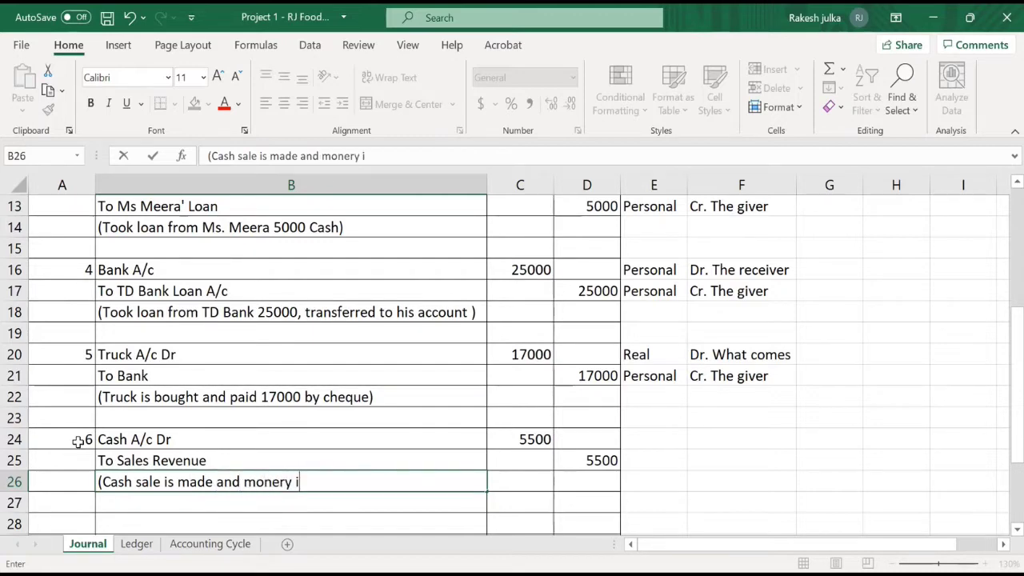
{"action": "key", "text": "BackSpace"}
{"action": "key", "text": "BackSpace"}
{"action": "key", "text": "BackSpace"}
{"action": "key", "text": "BackSpace"}
{"action": "key", "text": "BackSpace"}
{"action": "key", "text": "BackSpace"}
{"action": "type", "text": "y is rece"}
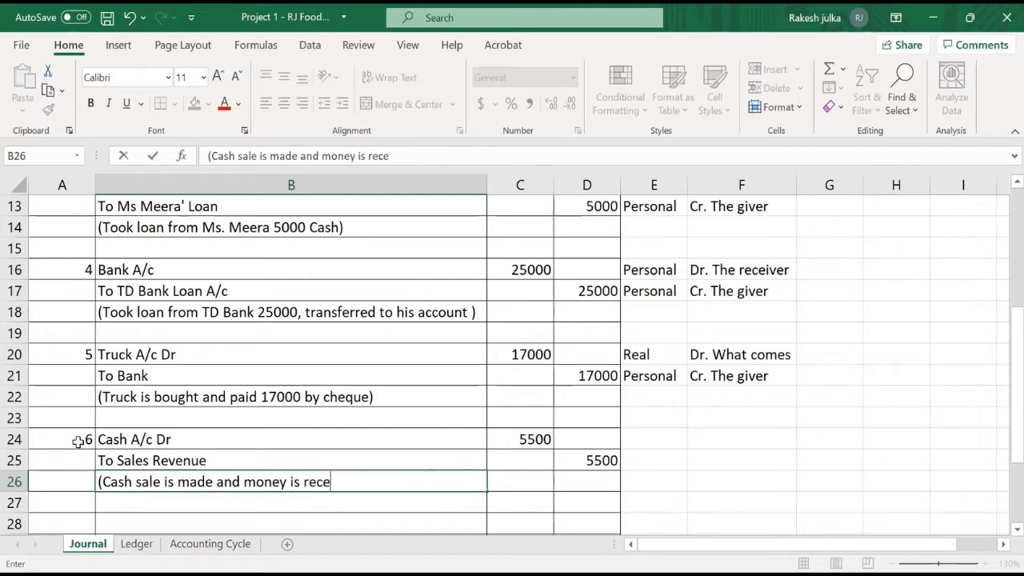
{"action": "type", "text": "ived"}
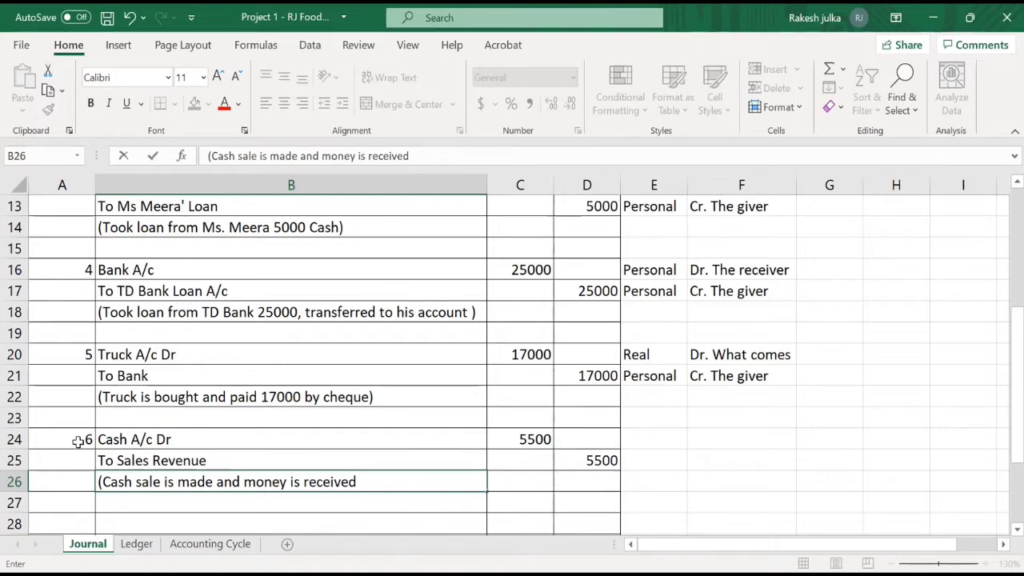
{"action": "type", "text": "$5500)"}
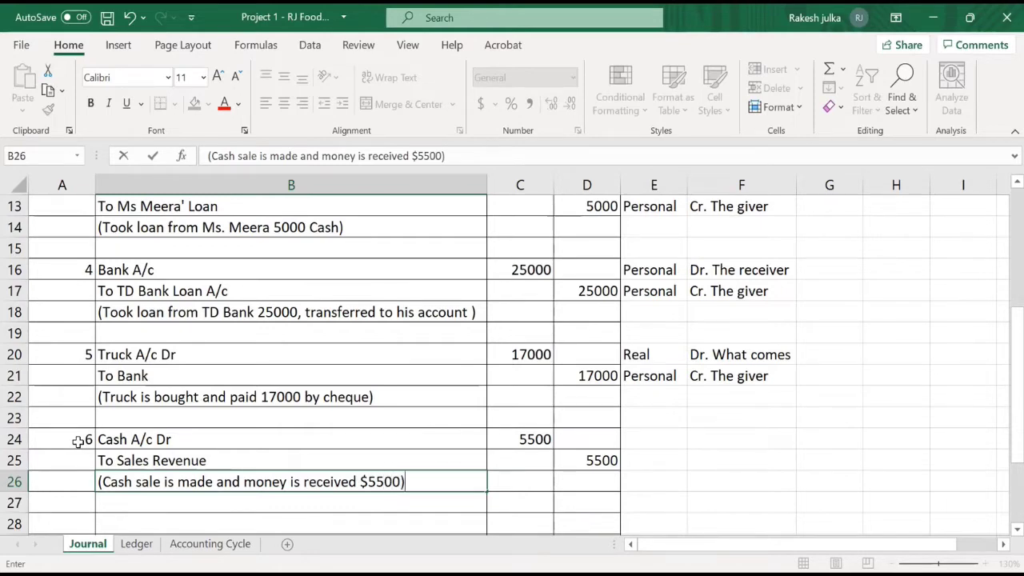
{"action": "key", "text": "Return"}
Step: Number the next journal entry 7 in cell A28, leaving row 27 blank
{"action": "key", "text": "Return"}
{"action": "key", "text": "Left"}
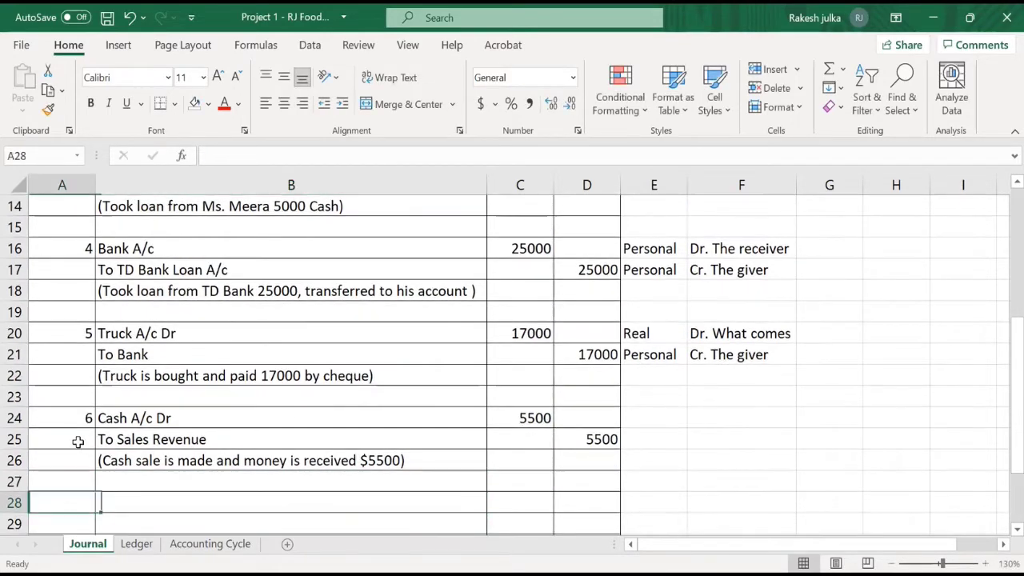
{"action": "type", "text": "7."}
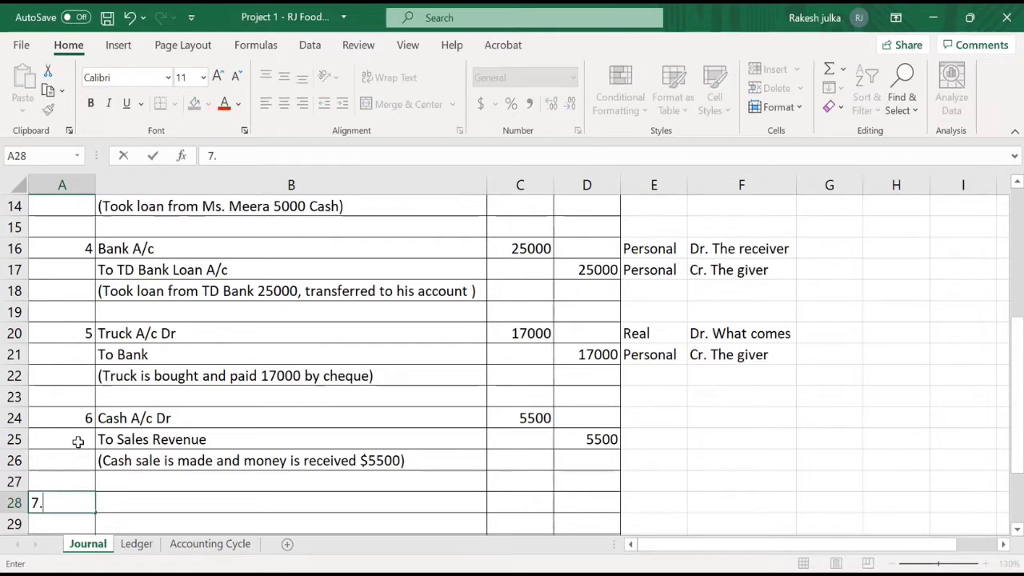
{"action": "key", "text": "Tab"}
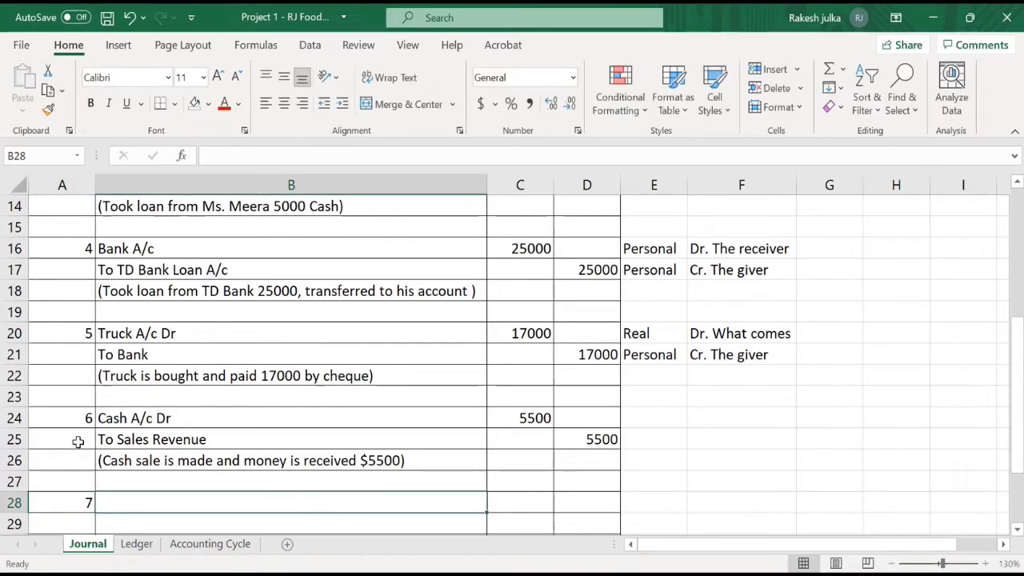
{"action": "key", "text": "Down"}
{"action": "key", "text": "Down"}
{"action": "key", "text": "Down"}
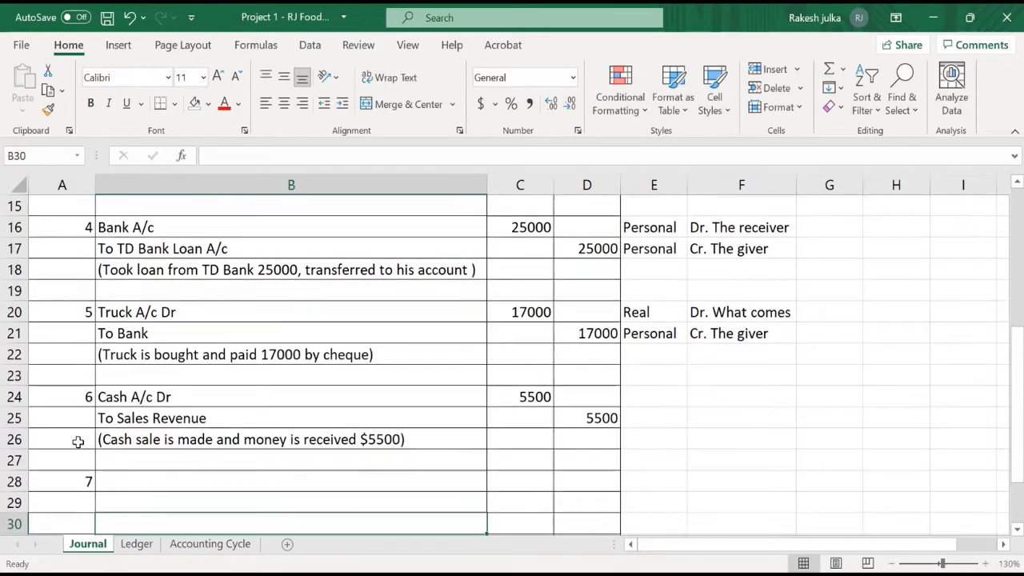
{"action": "key", "text": "Up"}
{"action": "key", "text": "Up"}
{"action": "key", "text": "Up"}
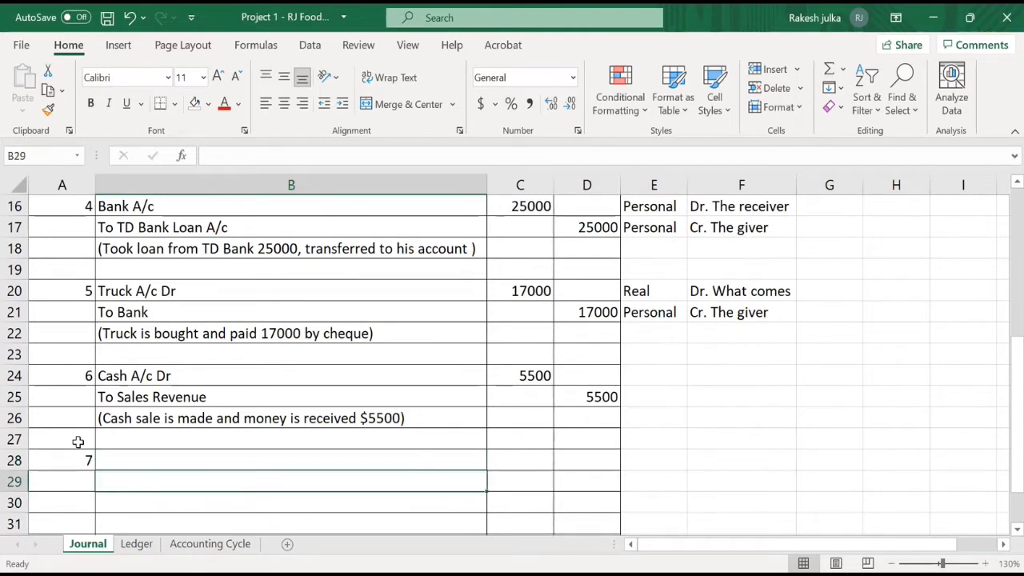
{"action": "key", "text": "Down"}
{"action": "key", "text": "Up"}
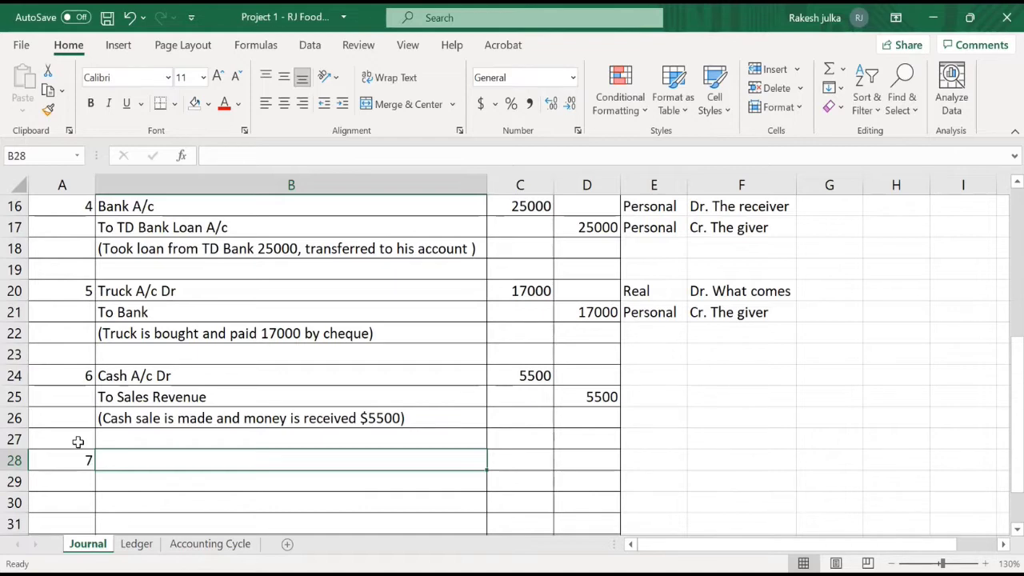
Step: Enter "Rent of appliance" in B28 as the debit line of entry 7
{"action": "type", "text": "Rent "}
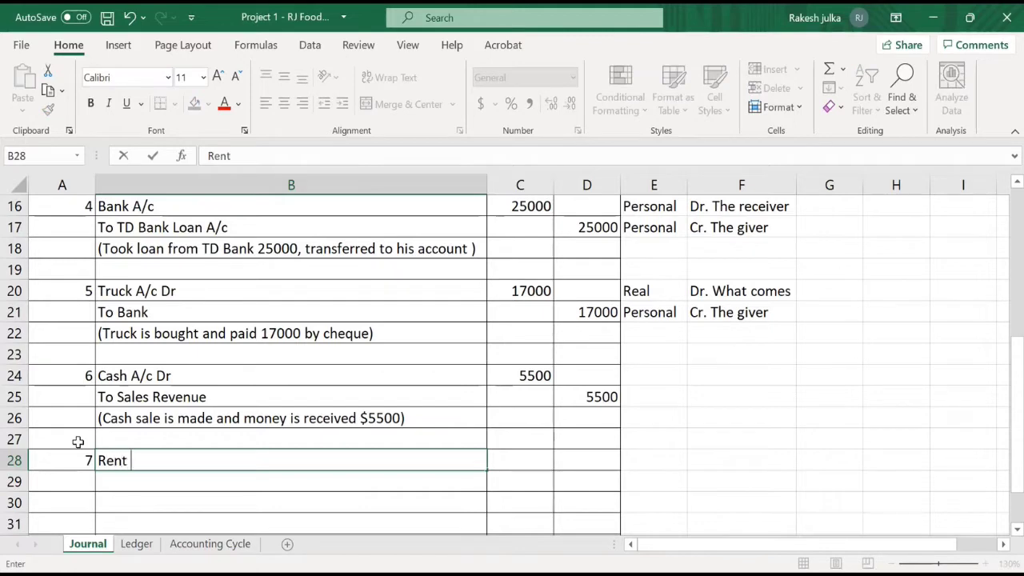
{"action": "type", "text": "of appliance"}
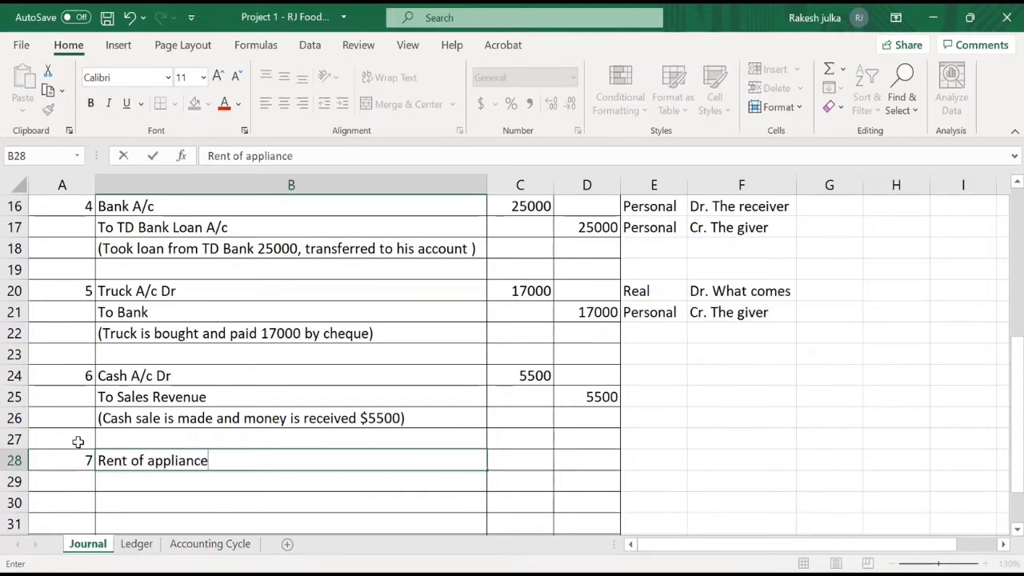
{"action": "key", "text": "Tab"}
{"action": "key", "text": "Left"}
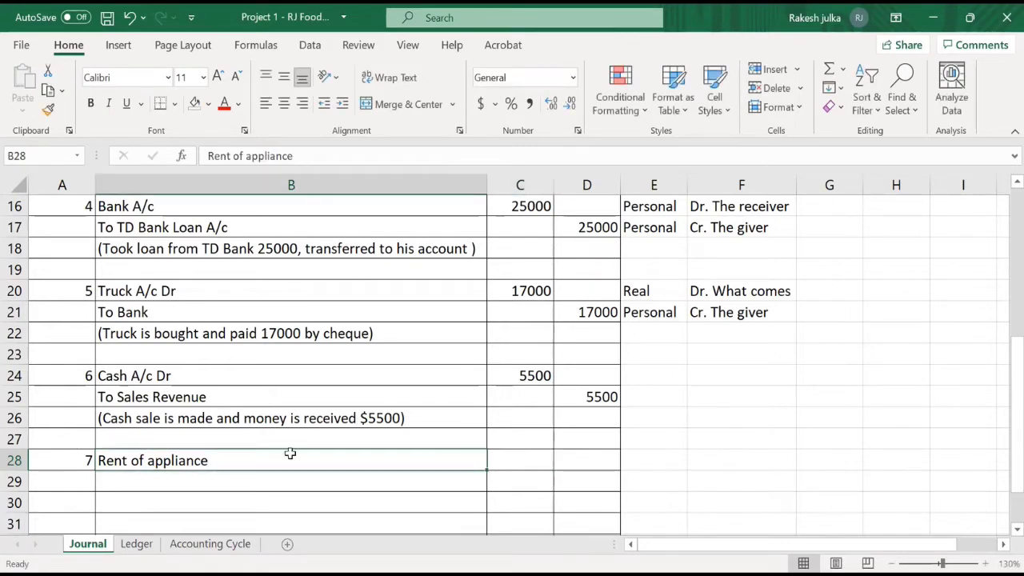
Step: Change the debit line of entry 7 in B28 to read "Rent of machinery"
{"action": "double_click", "coordinate": [226, 463]}
{"action": "key", "text": "BackSpace"}
{"action": "key", "text": "BackSpace"}
{"action": "key", "text": "BackSpace"}
{"action": "key", "text": "BackSpace"}
{"action": "key", "text": "BackSpace"}
{"action": "key", "text": "BackSpace"}
{"action": "key", "text": "BackSpace"}
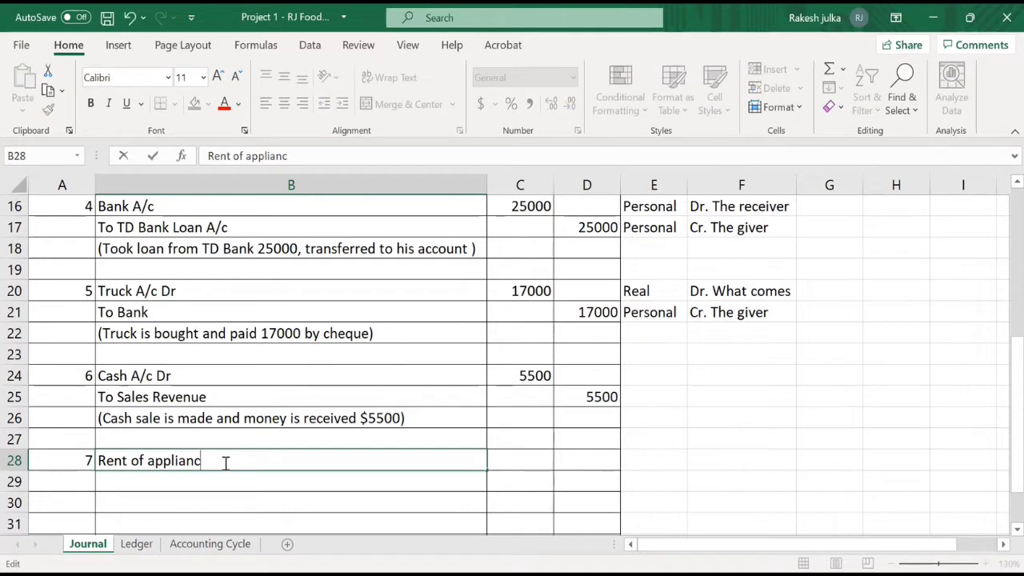
{"action": "key", "text": "BackSpace"}
{"action": "key", "text": "BackSpace"}
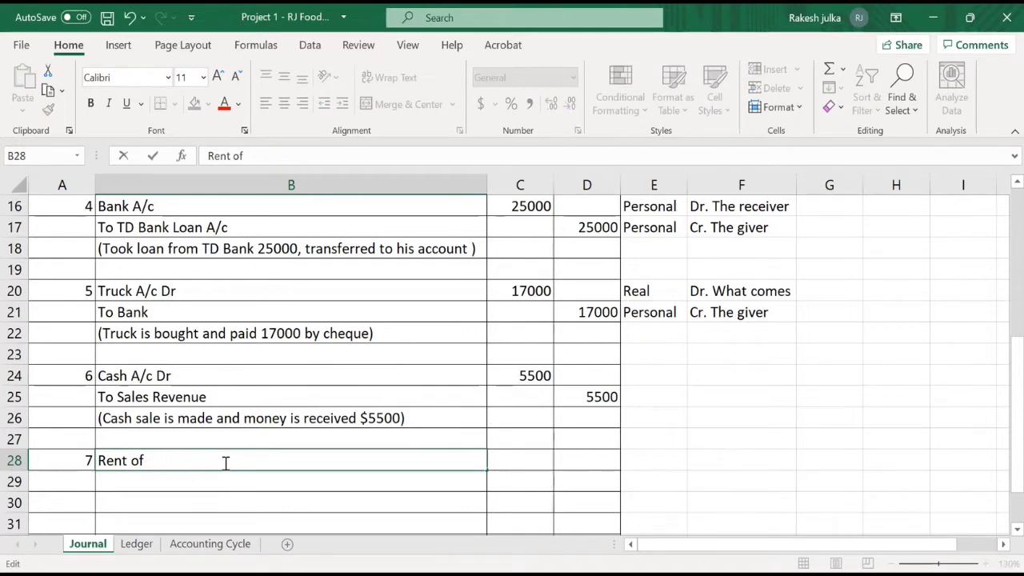
{"action": "type", "text": "machinery"}
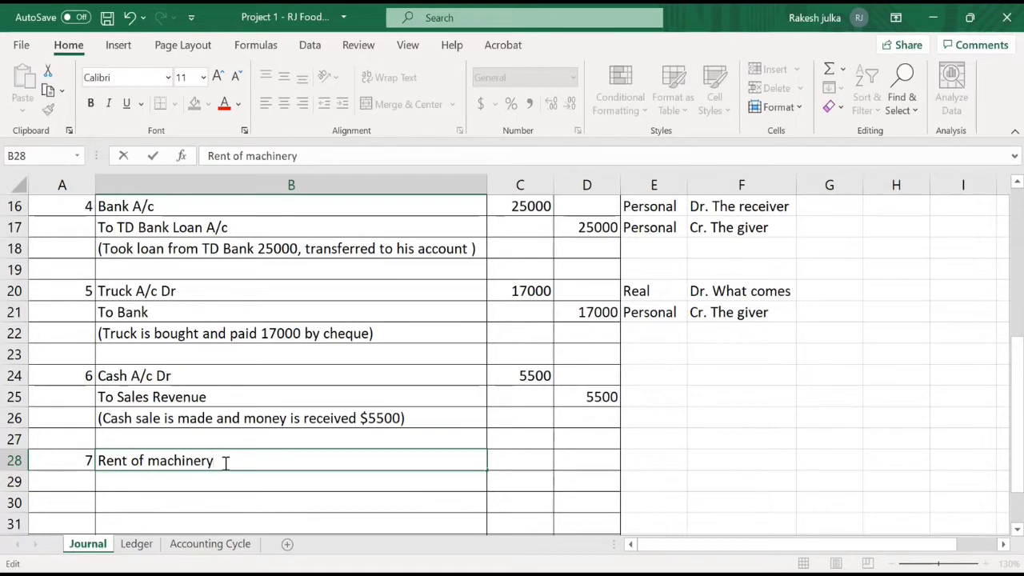
{"action": "key", "text": "Return"}
{"action": "key", "text": "Up"}
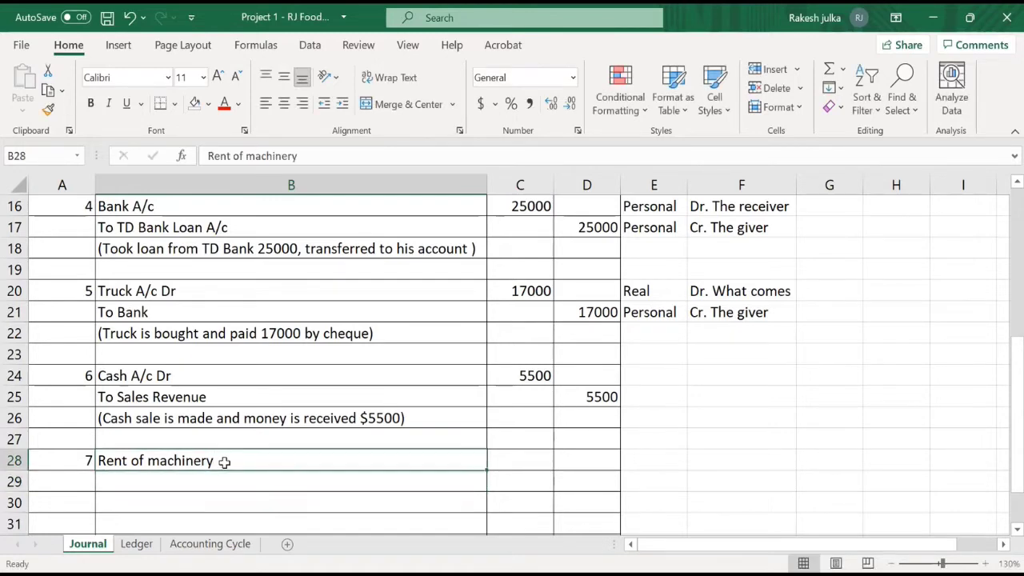
Step: Enter 1500 in C28 as the debit amount of entry 7
{"action": "key", "text": "Right"}
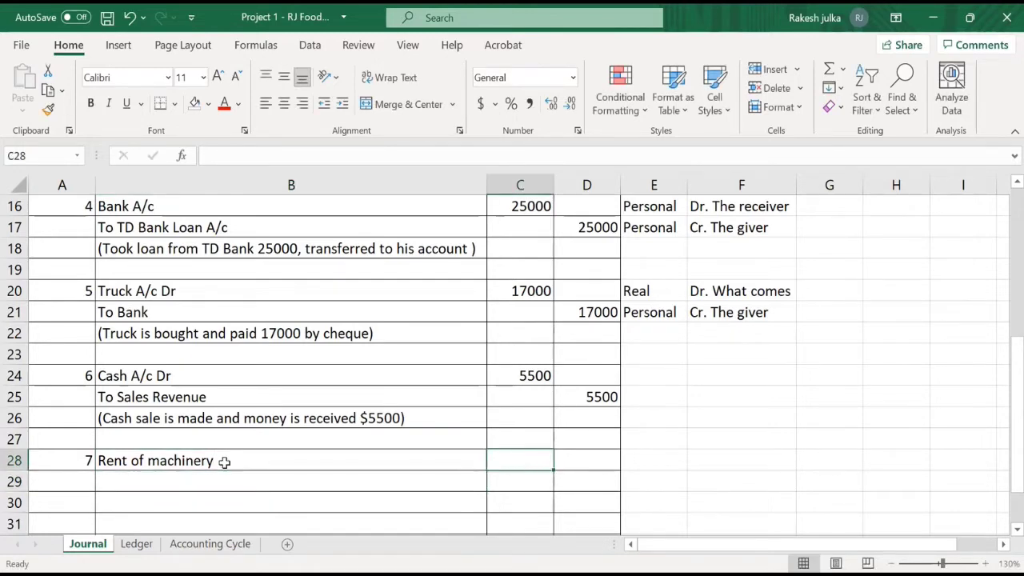
{"action": "type", "text": "1500"}
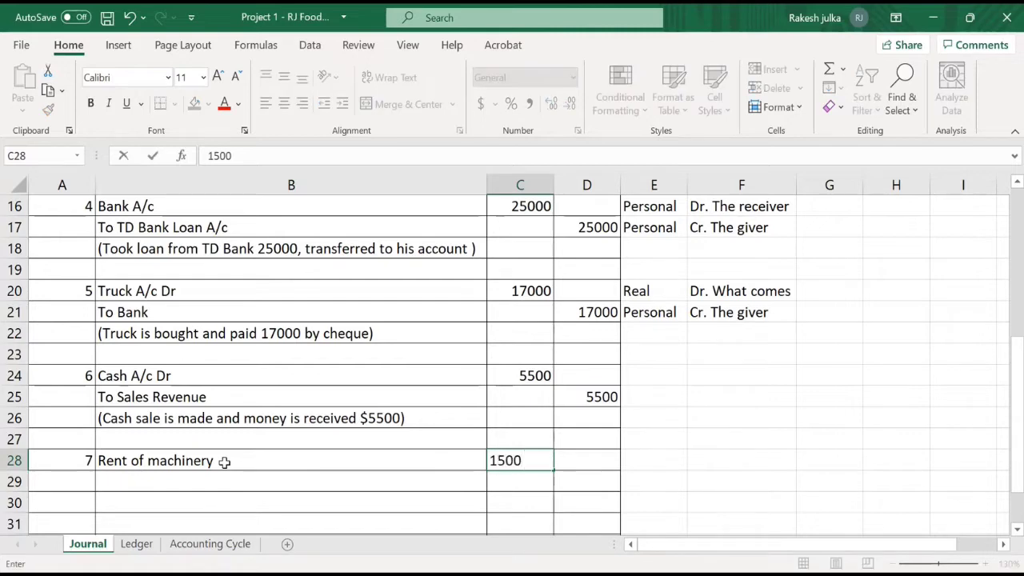
{"action": "key", "text": "Return"}
Step: Enter the credit line "To Cash" in B29 with 1500 in the credit column
{"action": "key", "text": "Left"}
{"action": "type", "text": "T"}
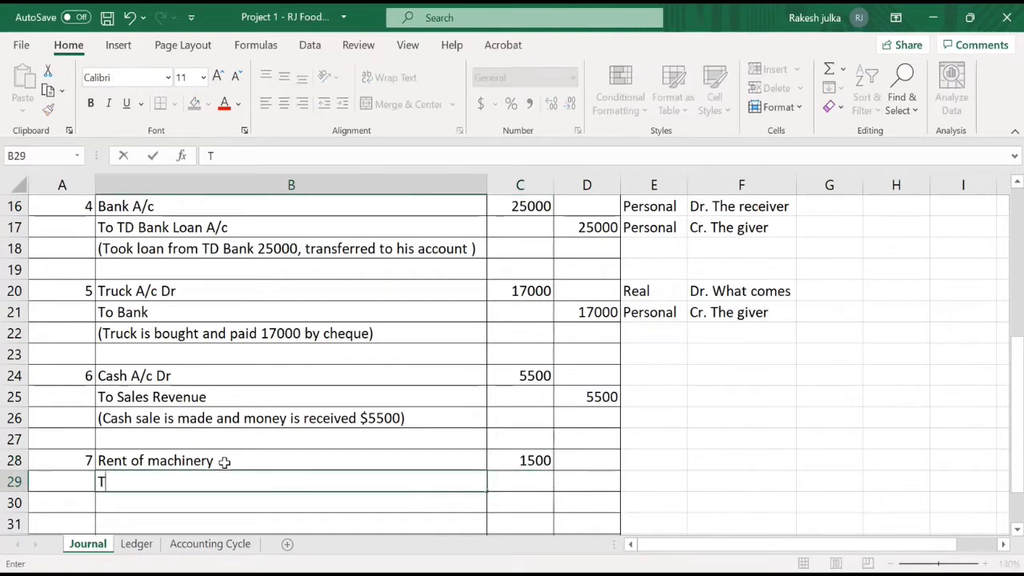
{"action": "type", "text": "o Cash"}
{"action": "key", "text": "Right"}
{"action": "key", "text": "Right"}
{"action": "type", "text": "15"}
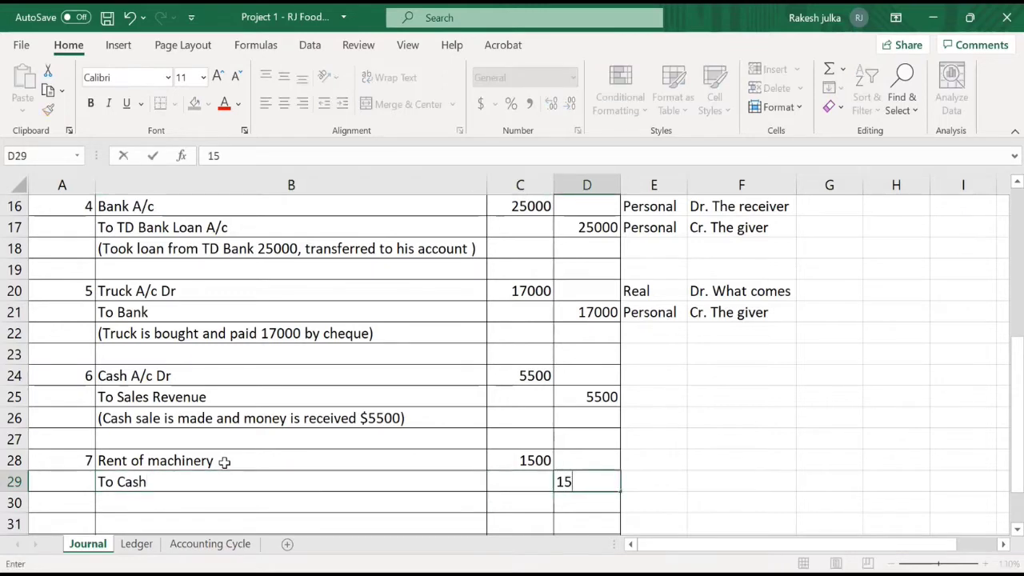
{"action": "type", "text": "00"}
{"action": "key", "text": "Return"}
Step: Add the narration "($1500 paid as rent of machinery )" in B30 below entry 7
{"action": "key", "text": "Left"}
{"action": "key", "text": "Left"}
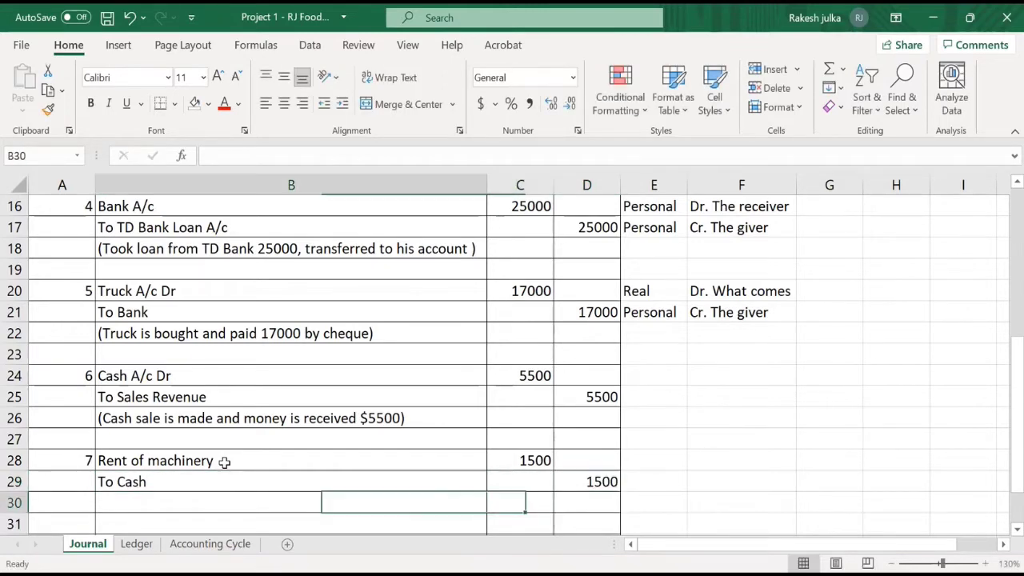
{"action": "type", "text": "("}
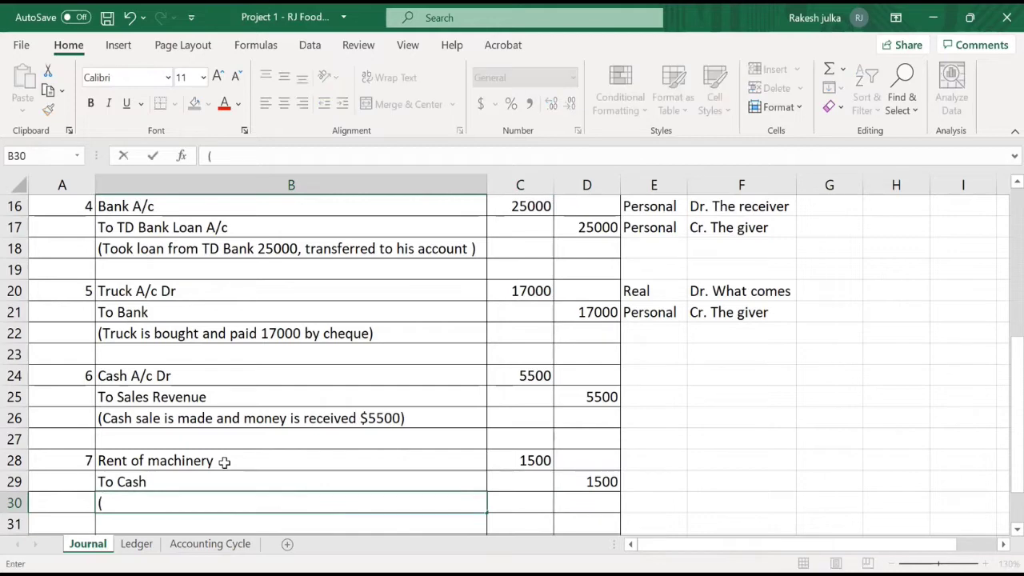
{"action": "type", "text": "$1500 paid "}
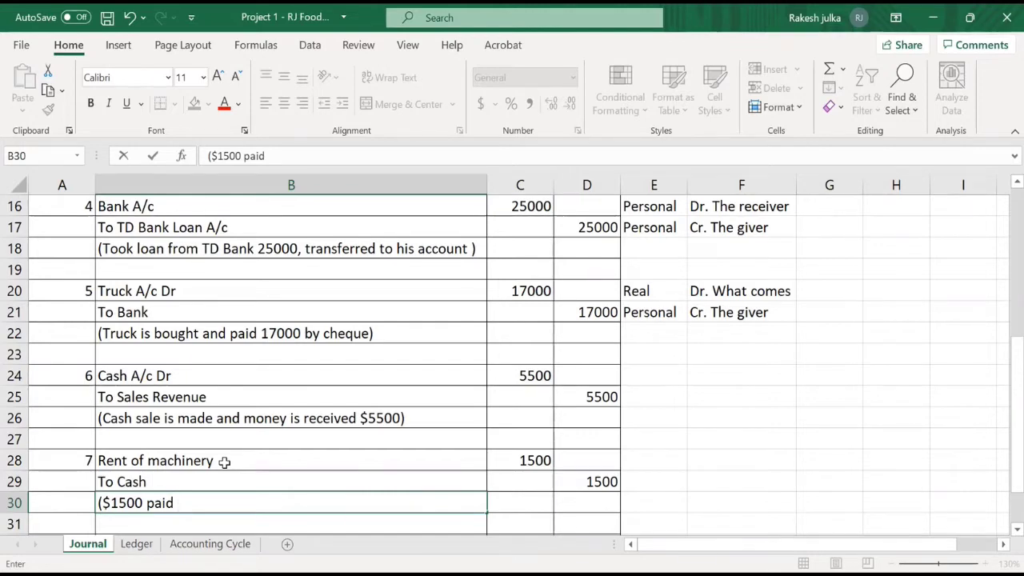
{"action": "type", "text": "as r"}
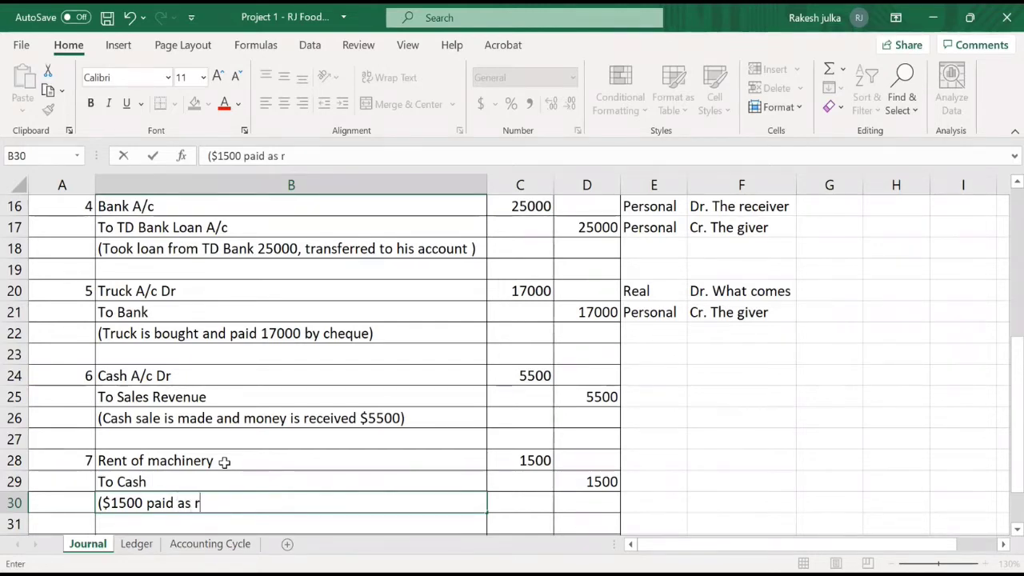
{"action": "type", "text": "ent of machinery "}
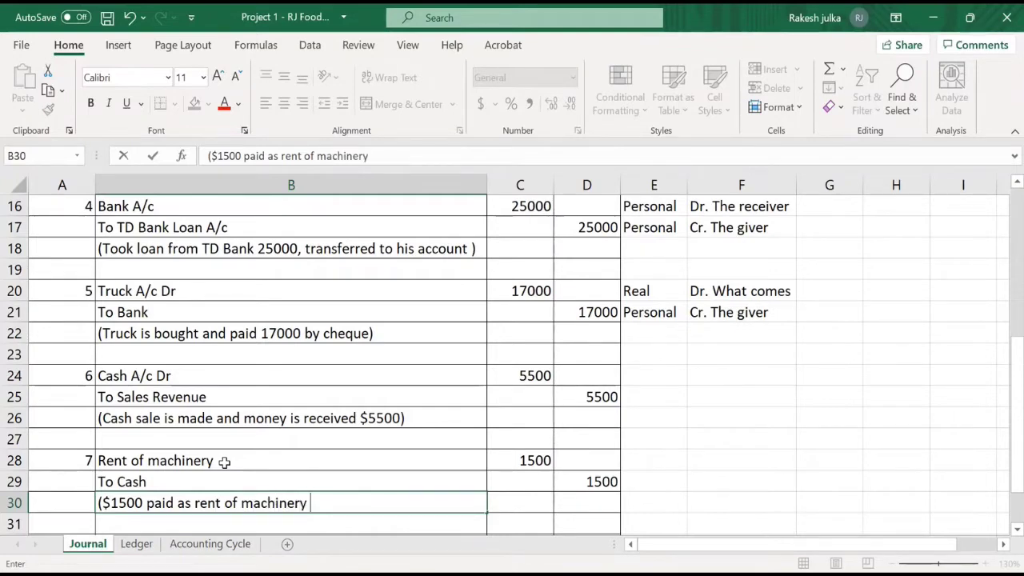
{"action": "type", "text": ")"}
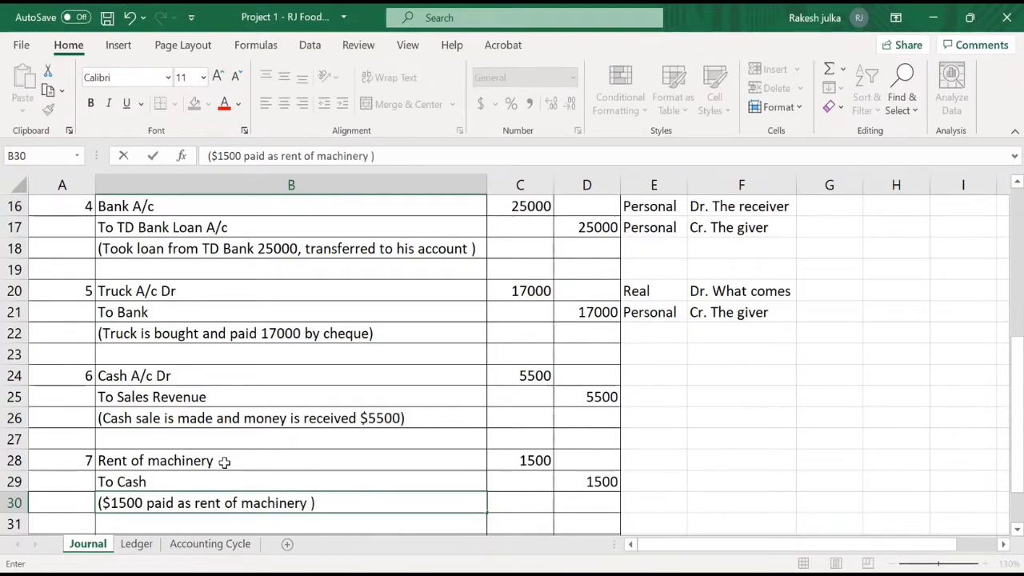
{"action": "key", "text": "Return"}
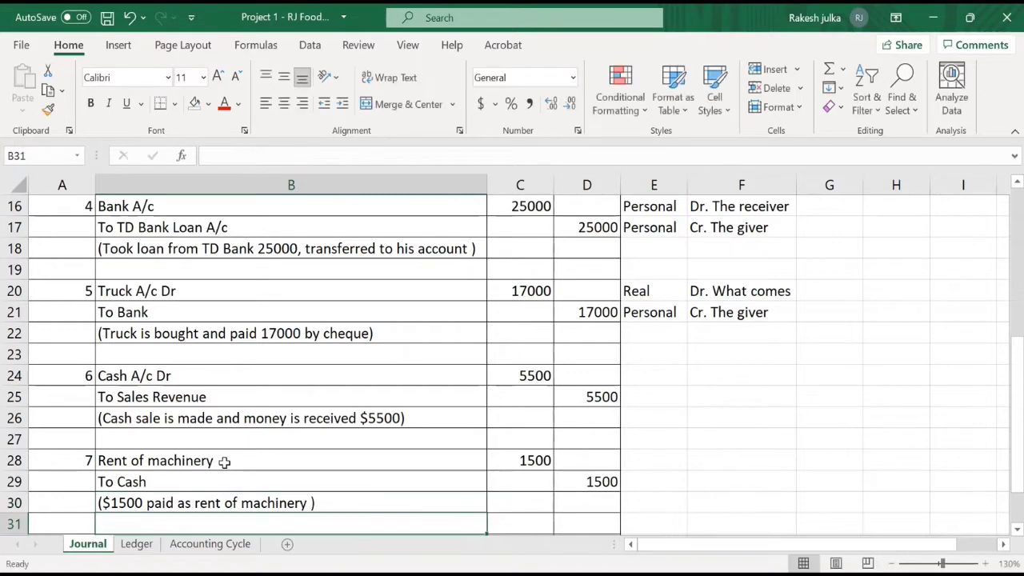
Step: Post entry 6 to the debit side of the Cash A/c in the Ledger sheet, entering "To Sales Revenue" in A5
{"action": "left_click", "coordinate": [158, 383]}
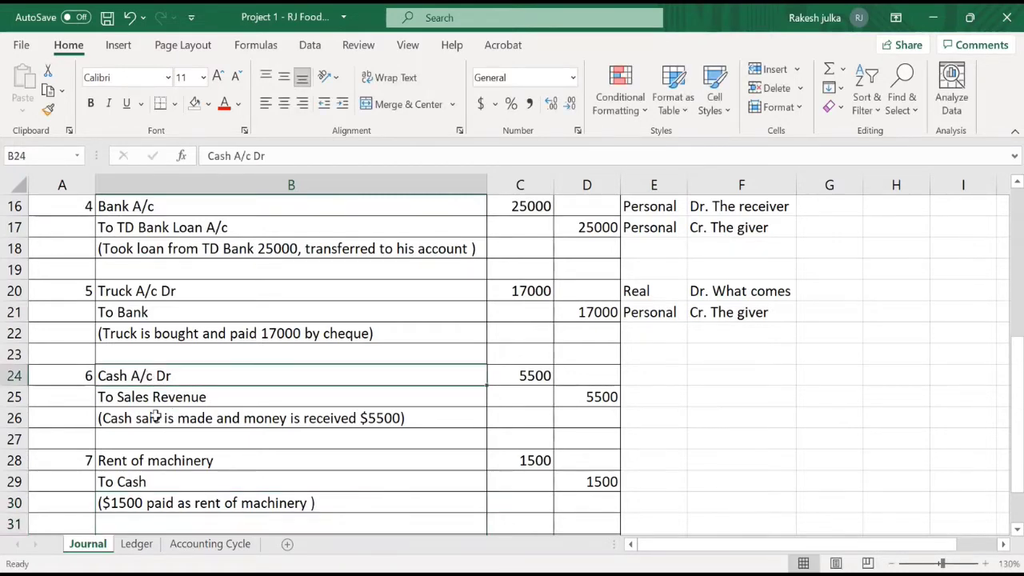
{"action": "left_click", "coordinate": [154, 401]}
{"action": "left_click", "coordinate": [137, 543]}
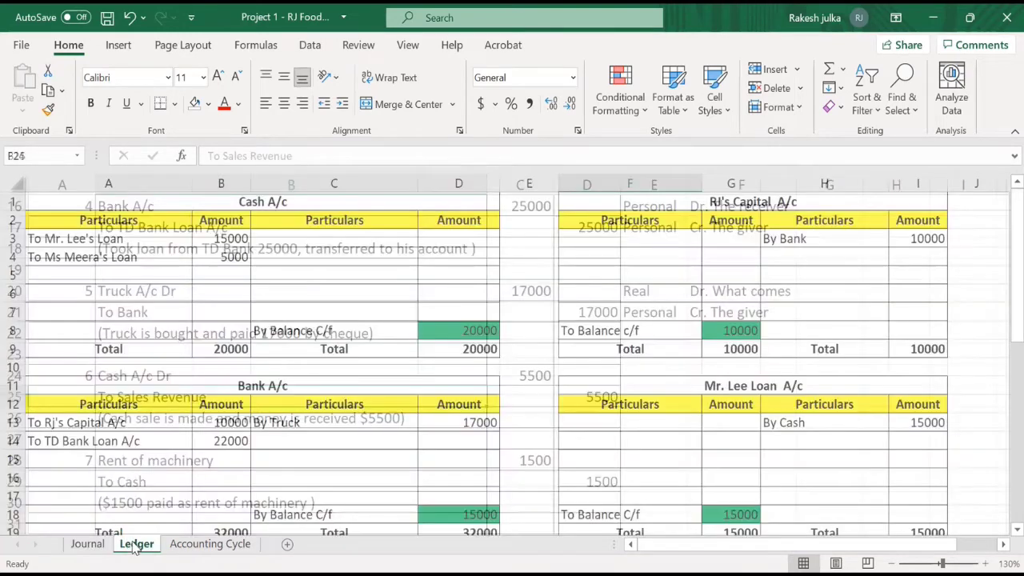
{"action": "left_click", "coordinate": [250, 206]}
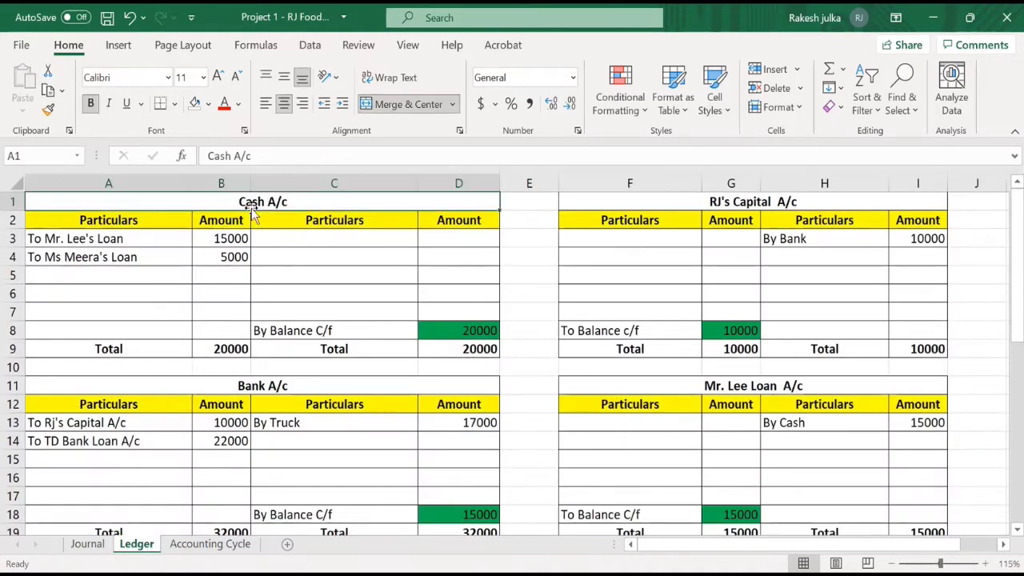
{"action": "left_click", "coordinate": [123, 276]}
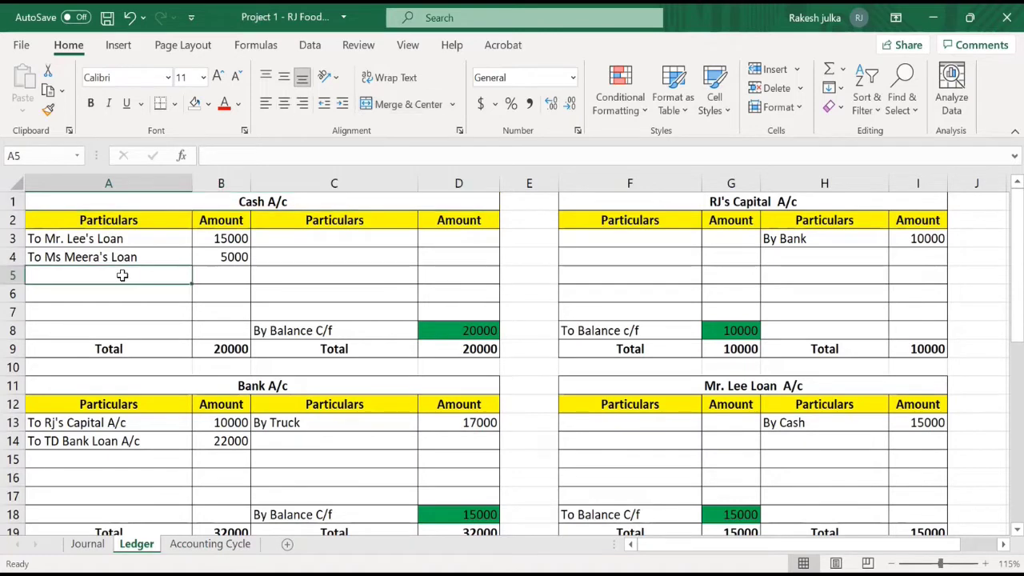
{"action": "type", "text": "To S"}
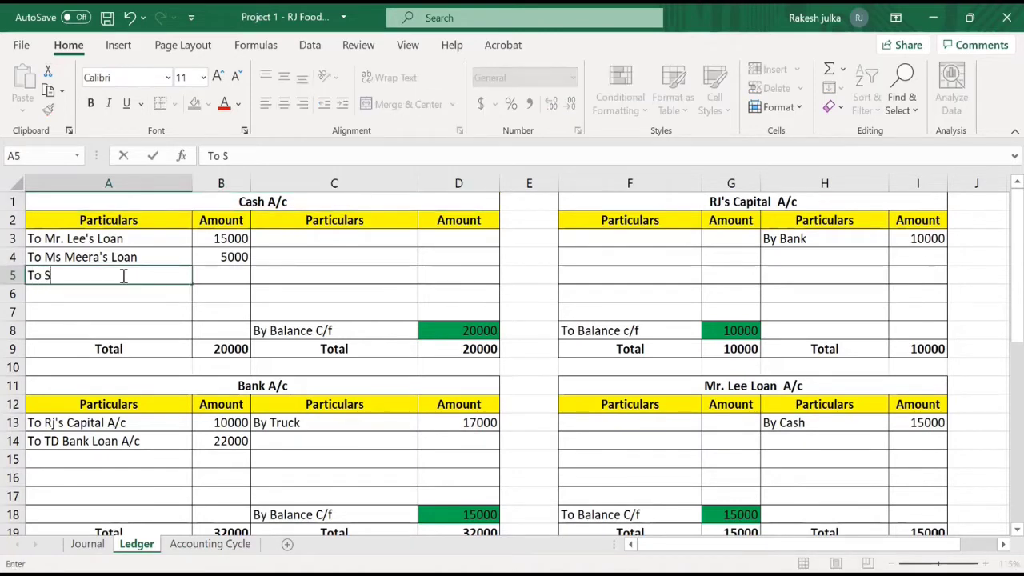
{"action": "type", "text": "ales Re"}
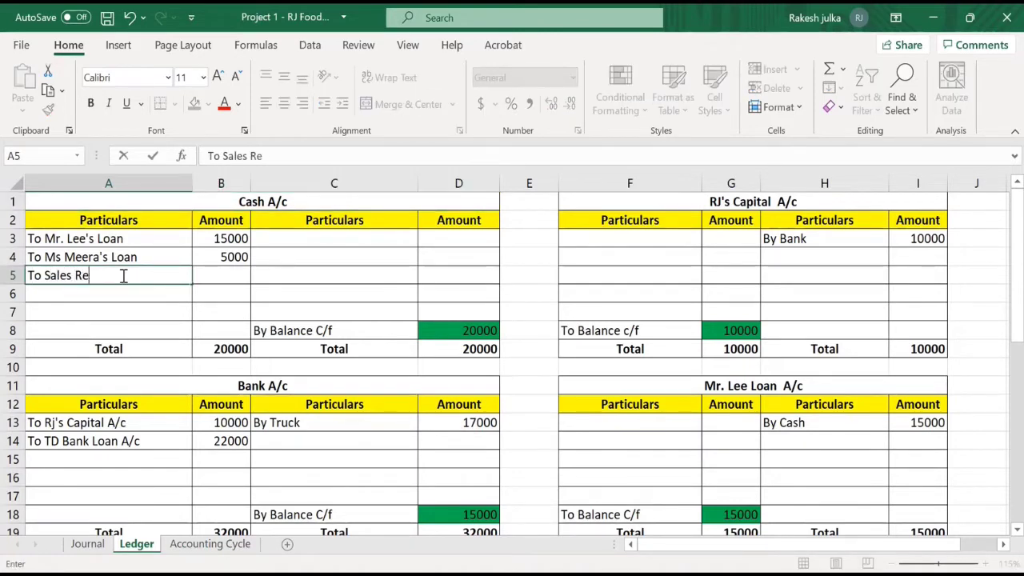
{"action": "type", "text": "venue"}
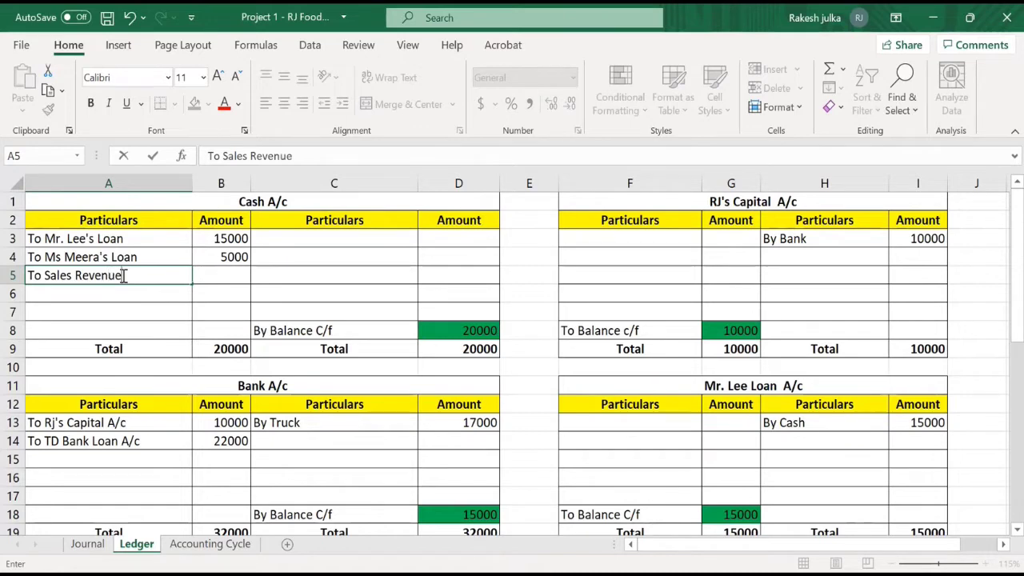
{"action": "key", "text": "Return"}
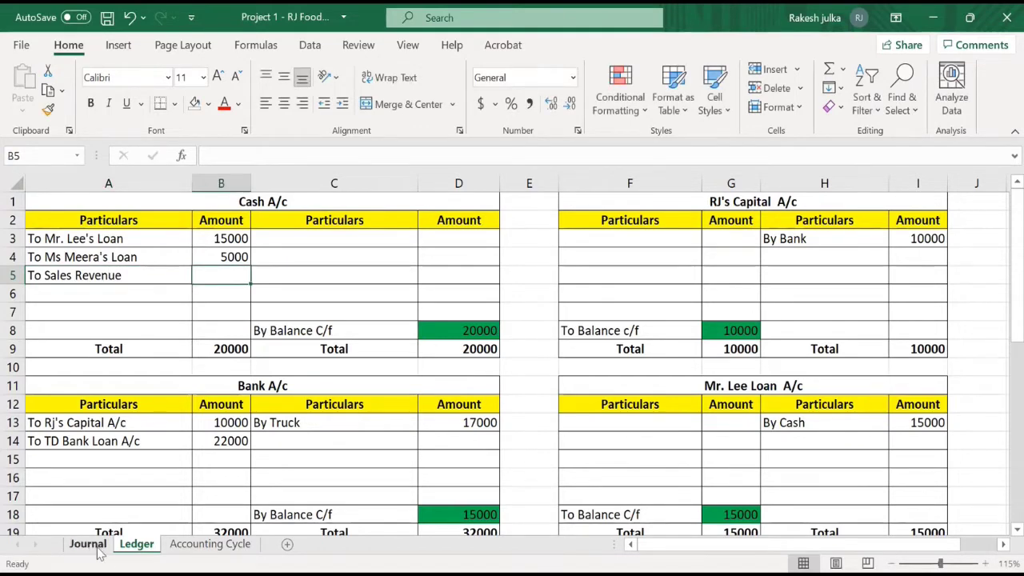
Step: Enter 5500 in B5 as the amount of the Sales Revenue line in the Cash A/c
{"action": "left_click", "coordinate": [87, 544]}
{"action": "left_click", "coordinate": [136, 544]}
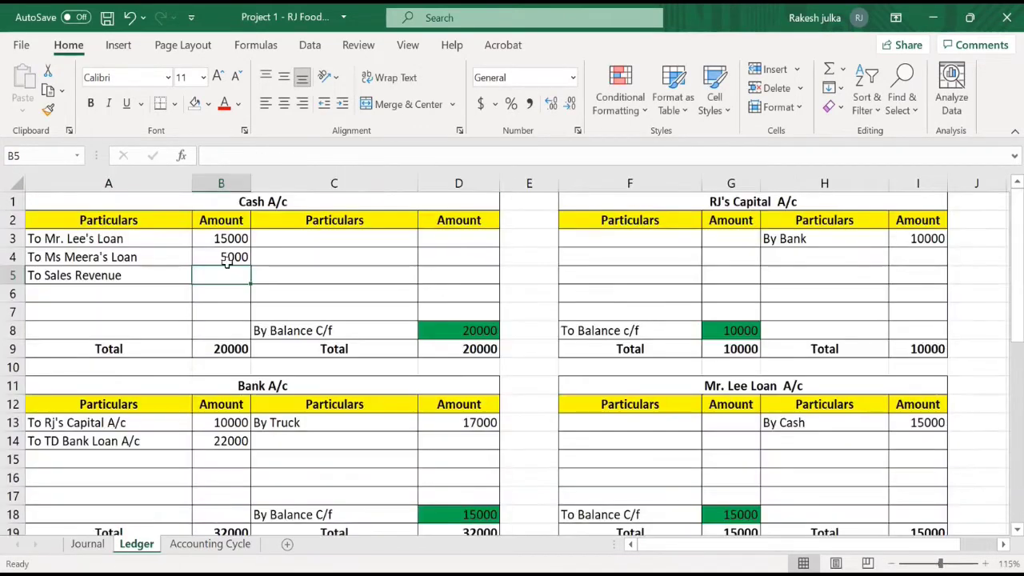
{"action": "type", "text": "5500"}
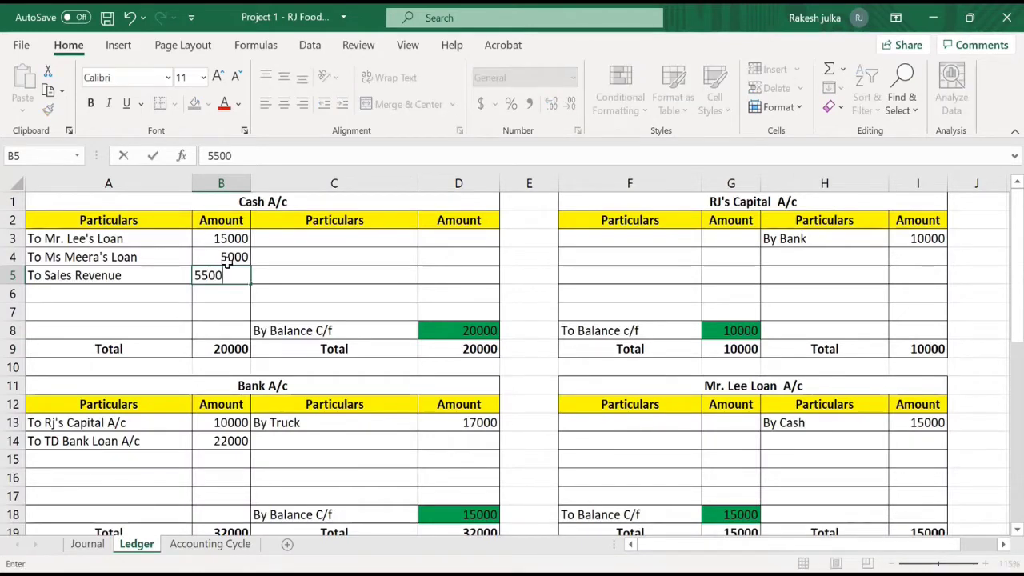
{"action": "key", "text": "Return"}
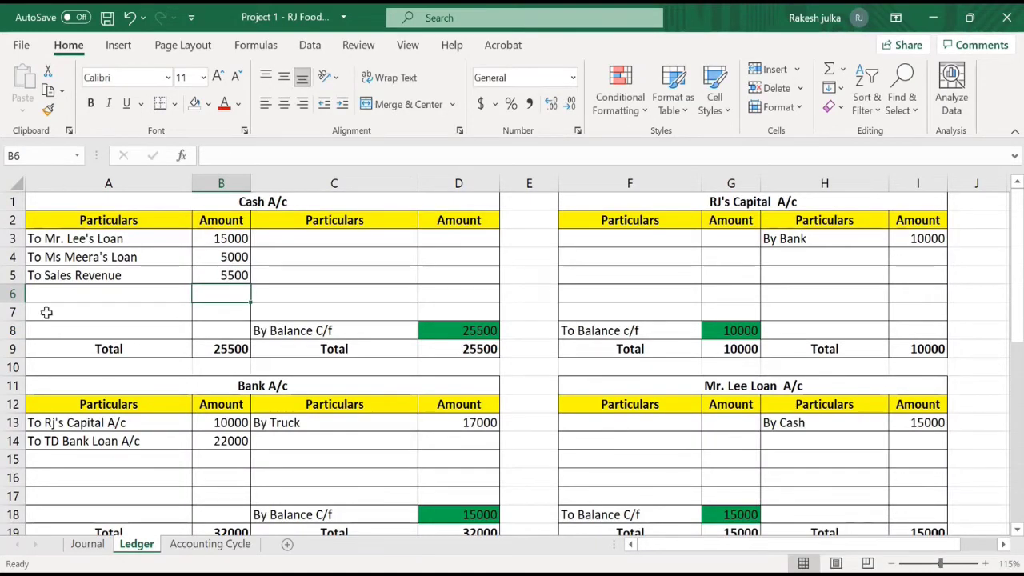
Step: Duplicate the TD Bank Loan A/c table in the Ledger sheet, placing the copy below it from F41
{"action": "left_click", "coordinate": [72, 276]}
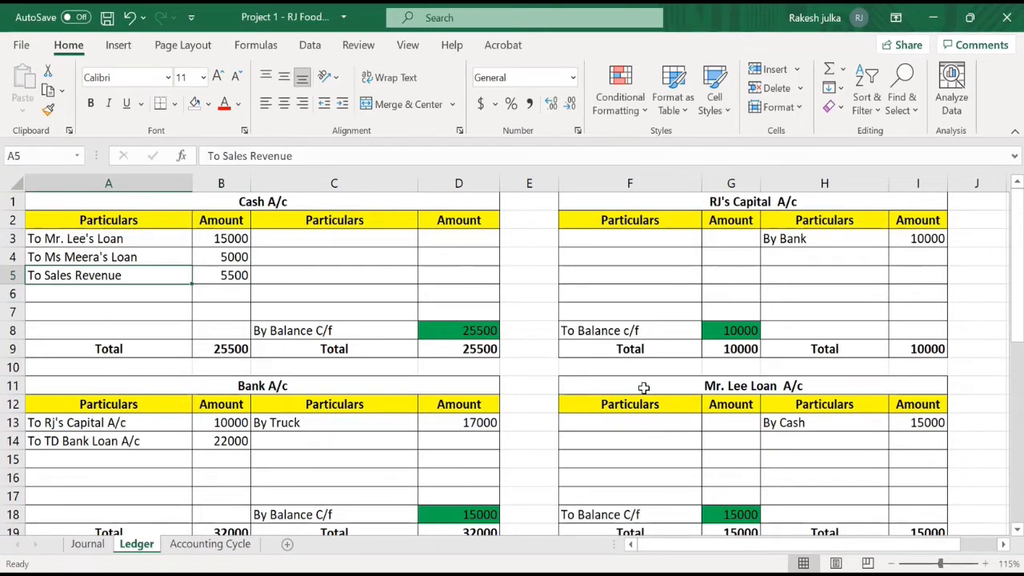
{"action": "scroll", "coordinate": [407, 406], "scroll_direction": "down", "scroll_amount": 9}
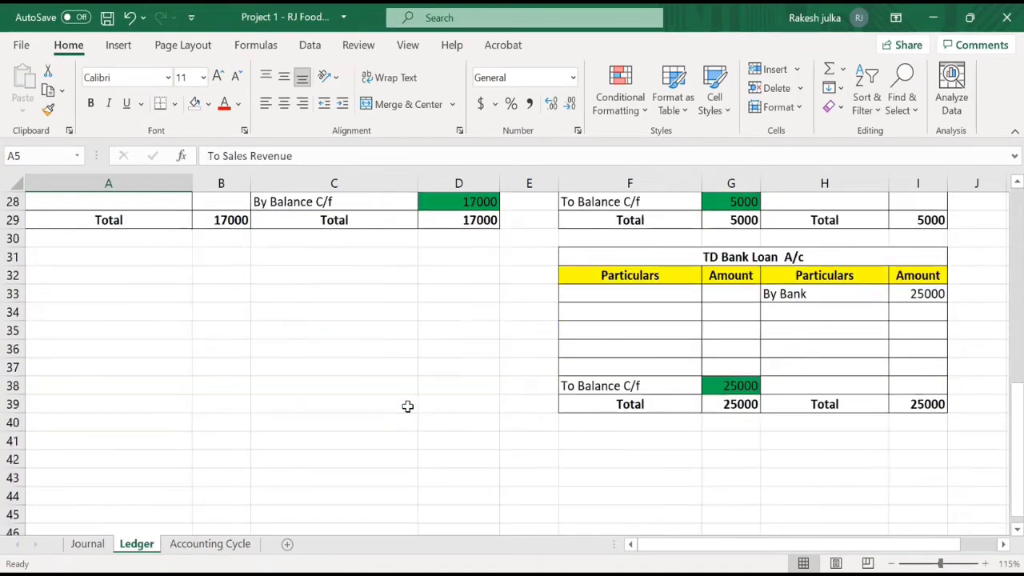
{"action": "left_click_drag", "start_coordinate": [754, 256], "coordinate": [761, 397]}
{"action": "key", "text": "ctrl+c"}
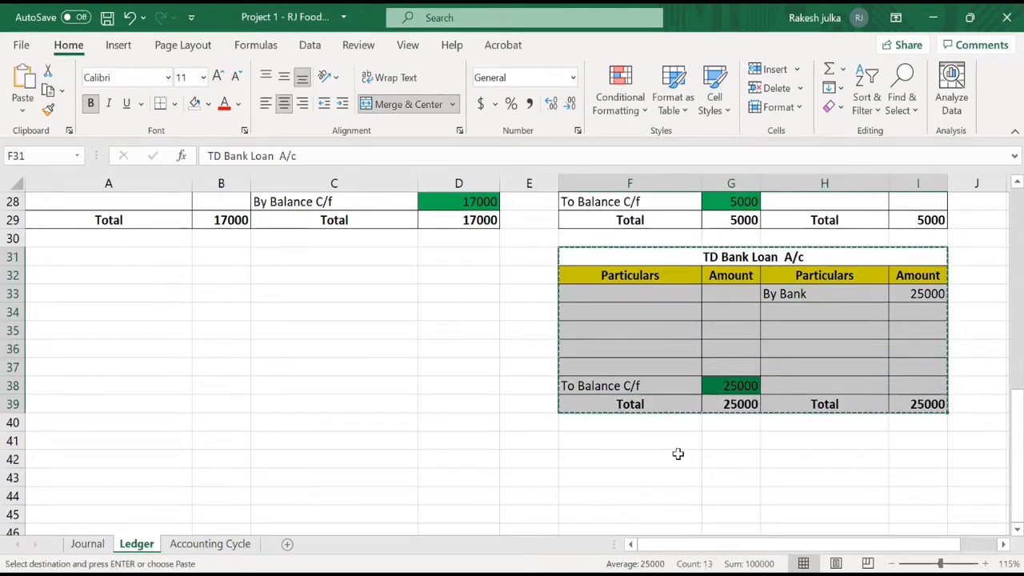
{"action": "left_click", "coordinate": [650, 440]}
{"action": "key", "text": "ctrl+v"}
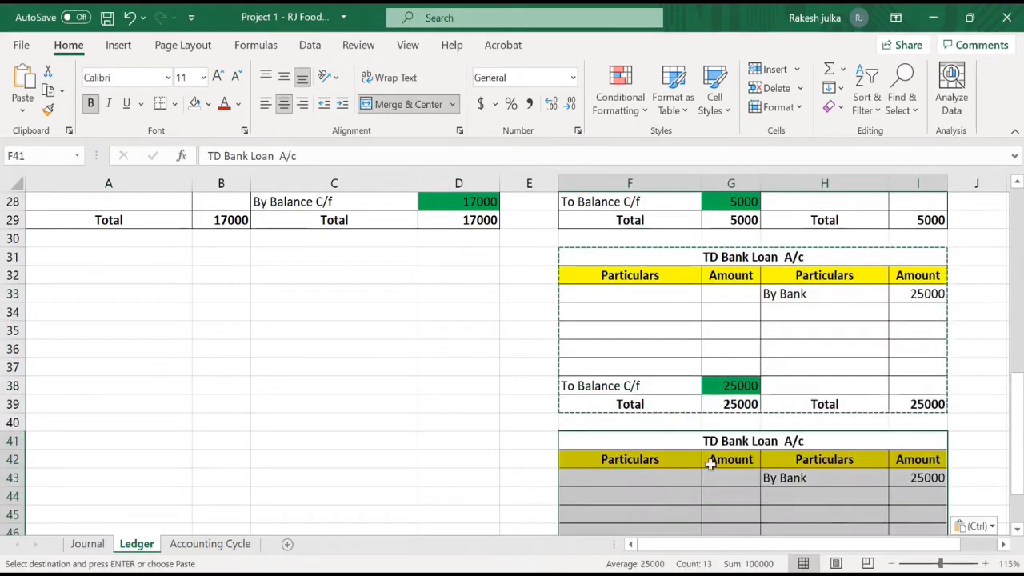
{"action": "key", "text": "Escape"}
Step: Retitle the copied ledger table in F41 as "Sales Revenue A/c"
{"action": "double_click", "coordinate": [775, 441]}
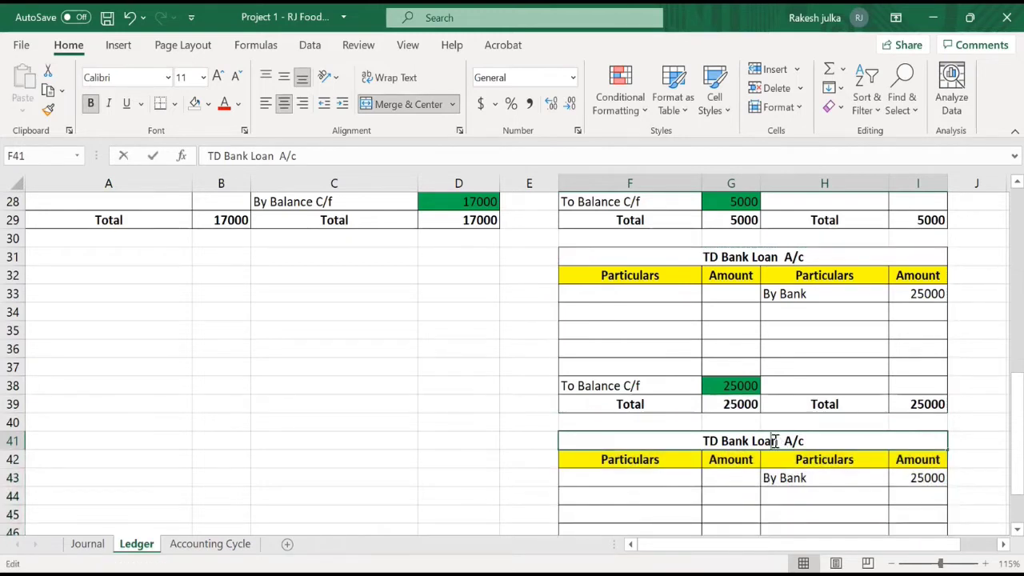
{"action": "left_click_drag", "start_coordinate": [776, 439], "coordinate": [693, 427]}
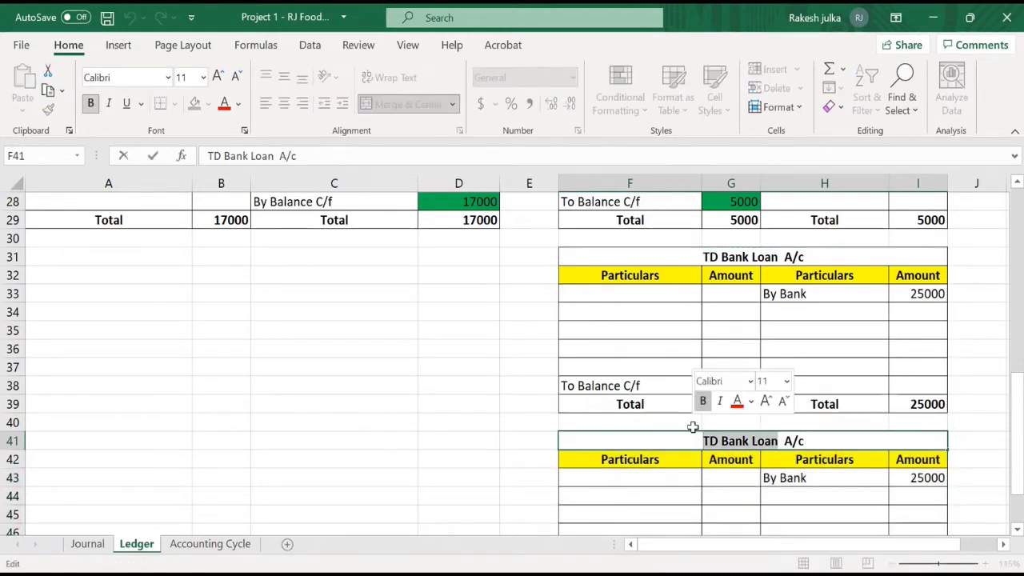
{"action": "type", "text": "Sales"}
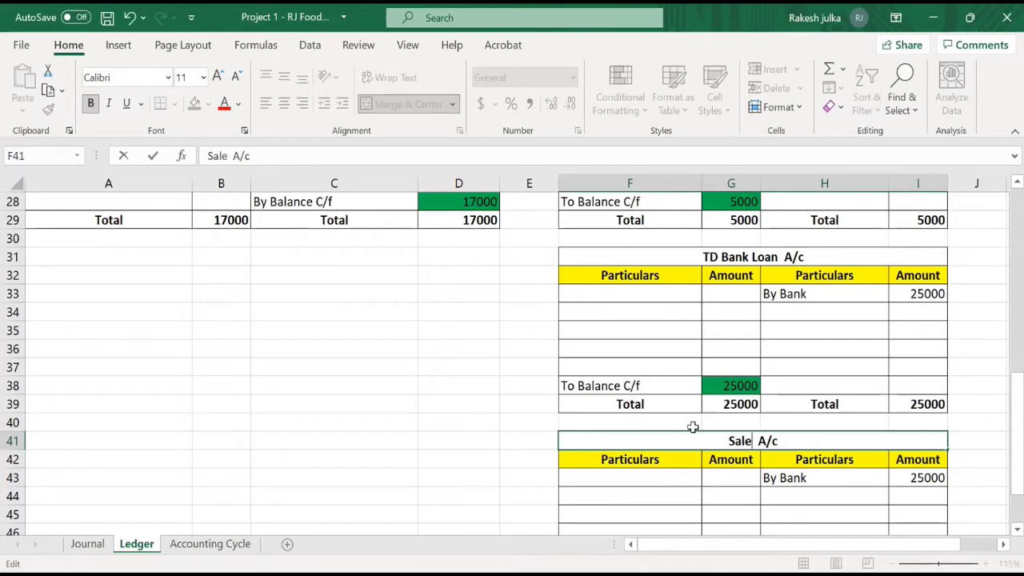
{"action": "type", "text": " Revenue"}
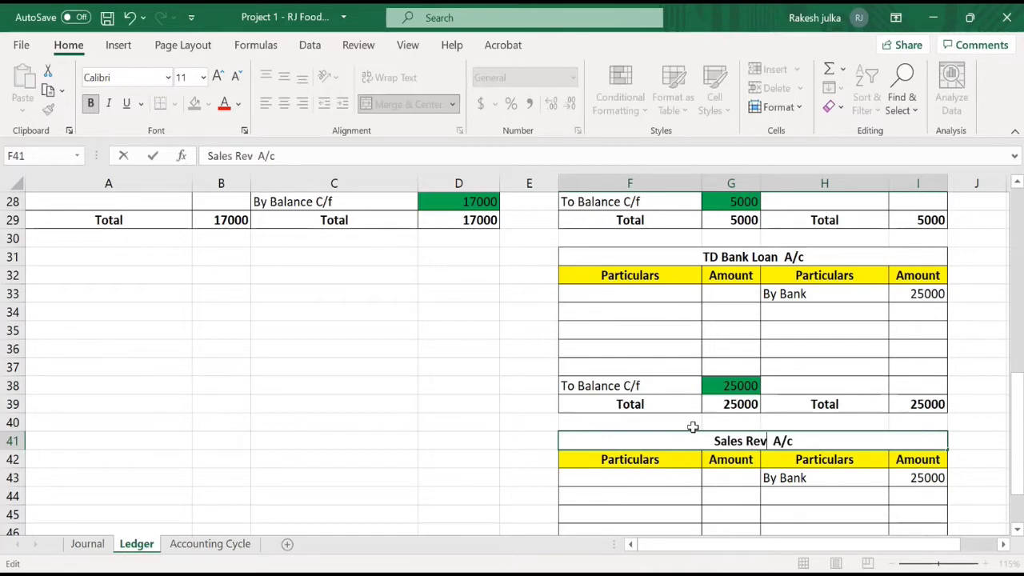
{"action": "key", "text": "Return"}
{"action": "key", "text": "Return"}
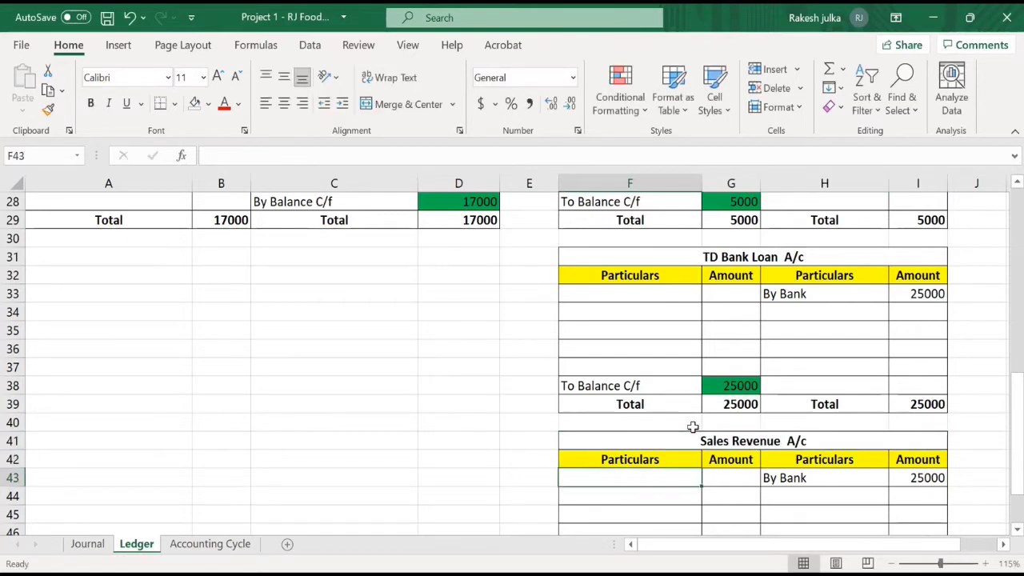
Step: Clear the copied "By Bank" line and its amount from H43:I43 in the Sales Revenue A/c
{"action": "key", "text": "Right"}
{"action": "key", "text": "Right"}
{"action": "key", "text": "shift+Right"}
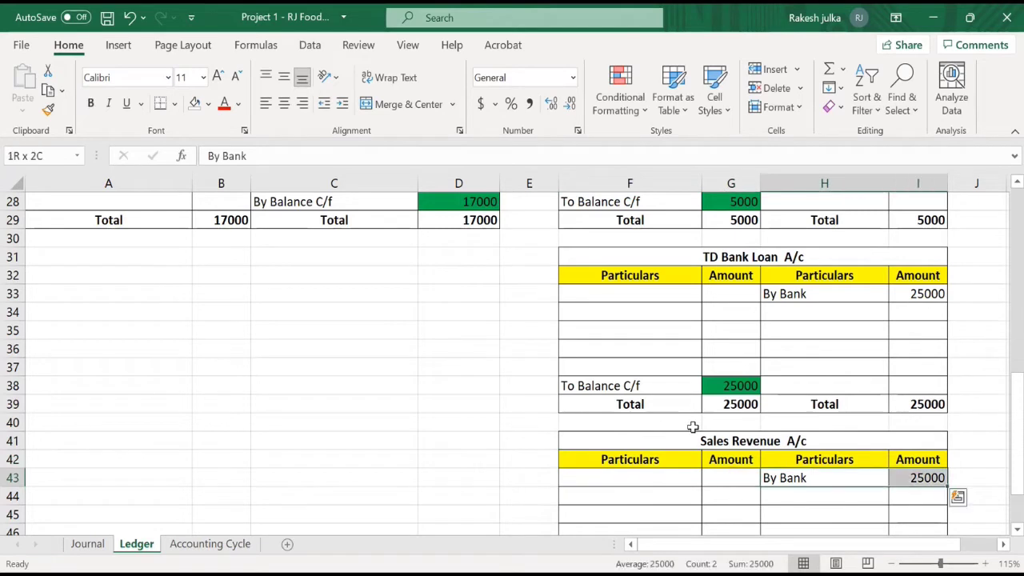
{"action": "key", "text": "Delete"}
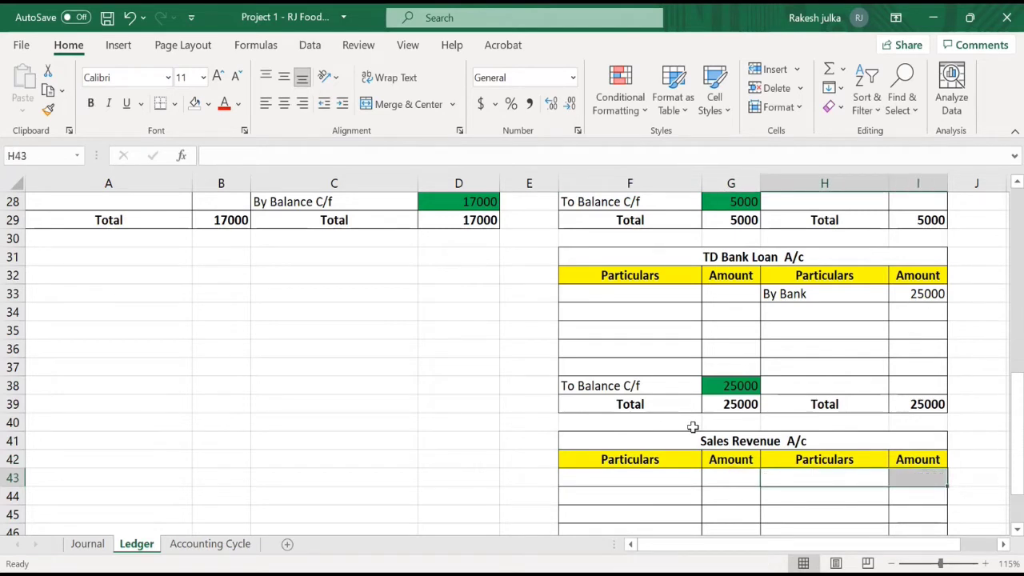
{"action": "left_click", "coordinate": [491, 475]}
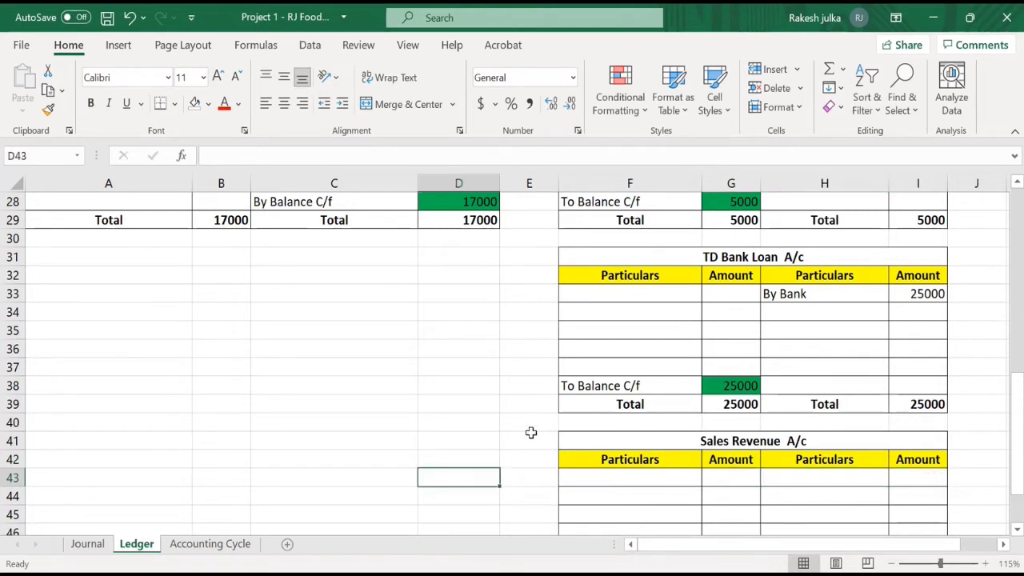
{"action": "left_click", "coordinate": [734, 464]}
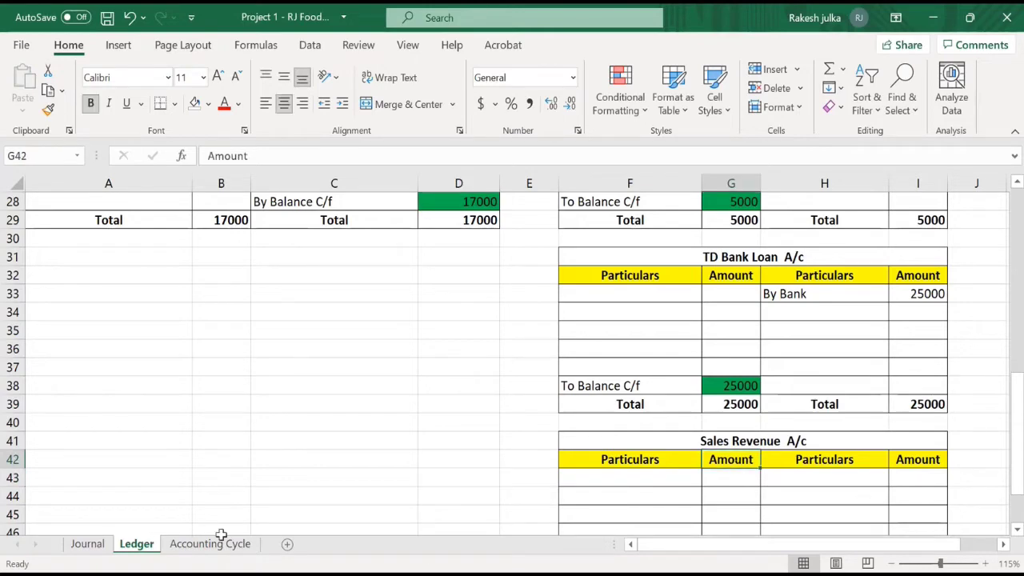
Step: Check entry 6 in the Journal and post it to the credit side of the Sales Revenue A/c as "By Cash", 5500, in H43:I43
{"action": "left_click", "coordinate": [88, 544]}
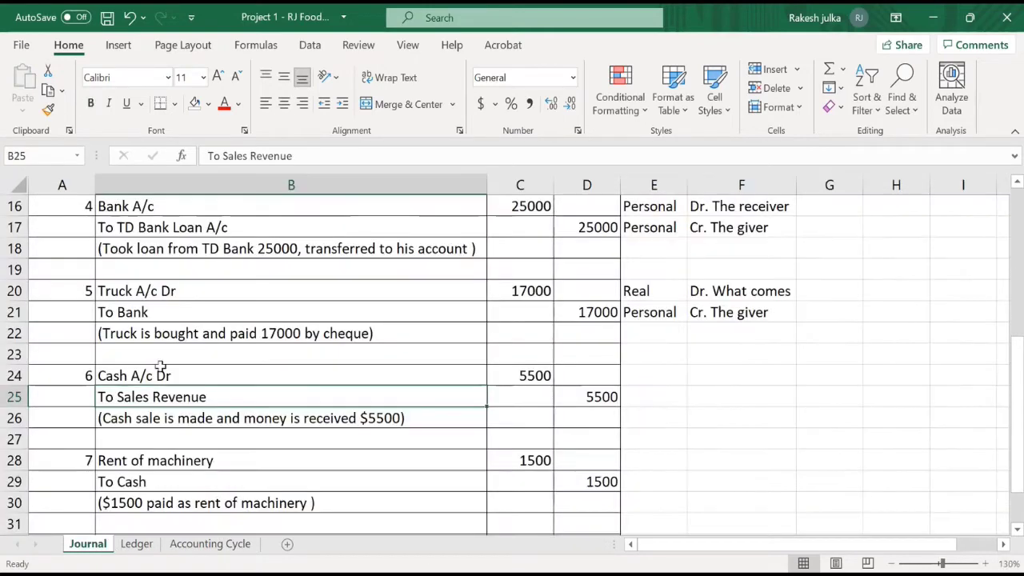
{"action": "left_click", "coordinate": [592, 397]}
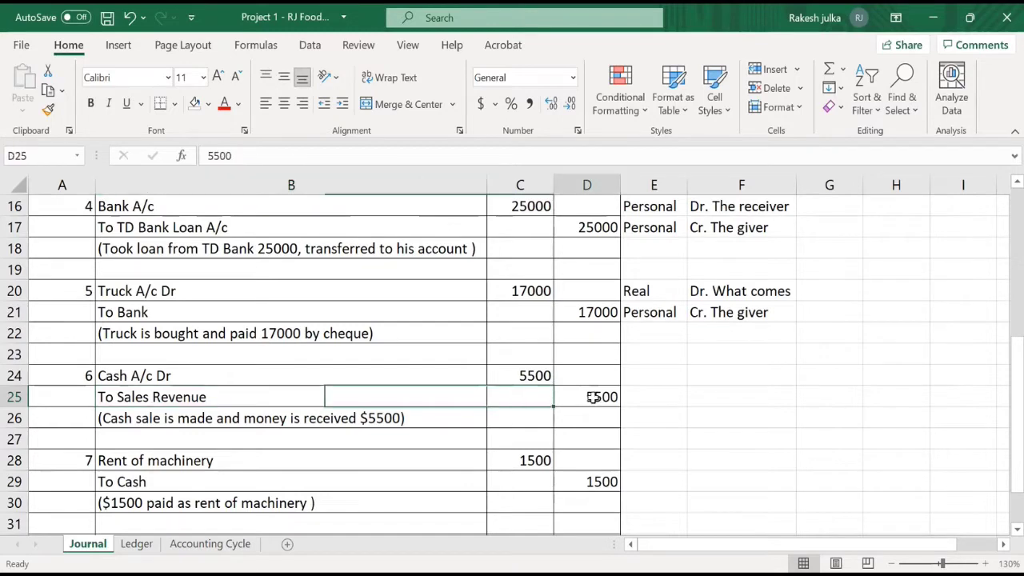
{"action": "left_click", "coordinate": [136, 546]}
{"action": "scroll", "coordinate": [741, 460], "scroll_direction": "down", "scroll_amount": 1}
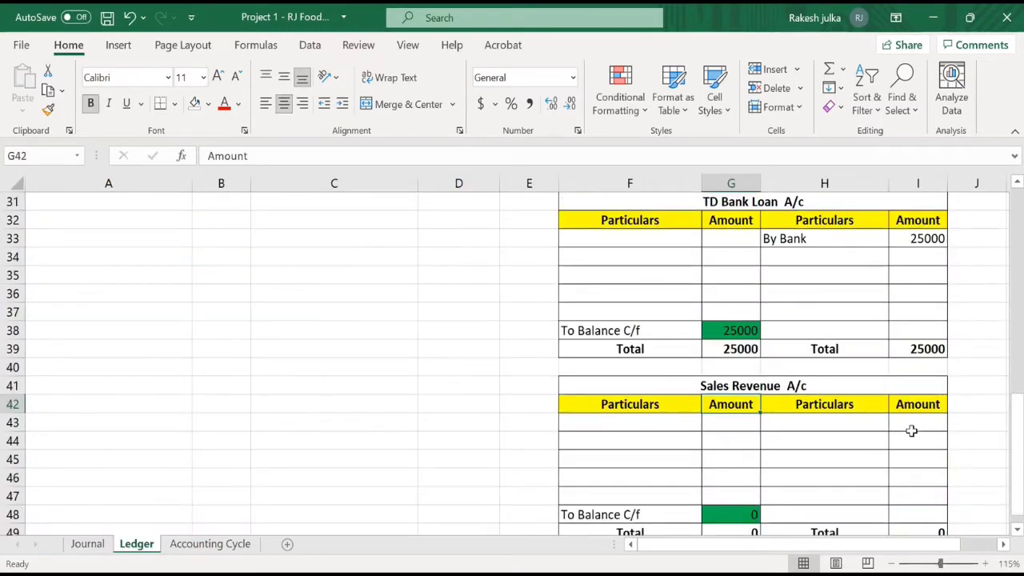
{"action": "left_click", "coordinate": [912, 432]}
{"action": "type", "text": "5"}
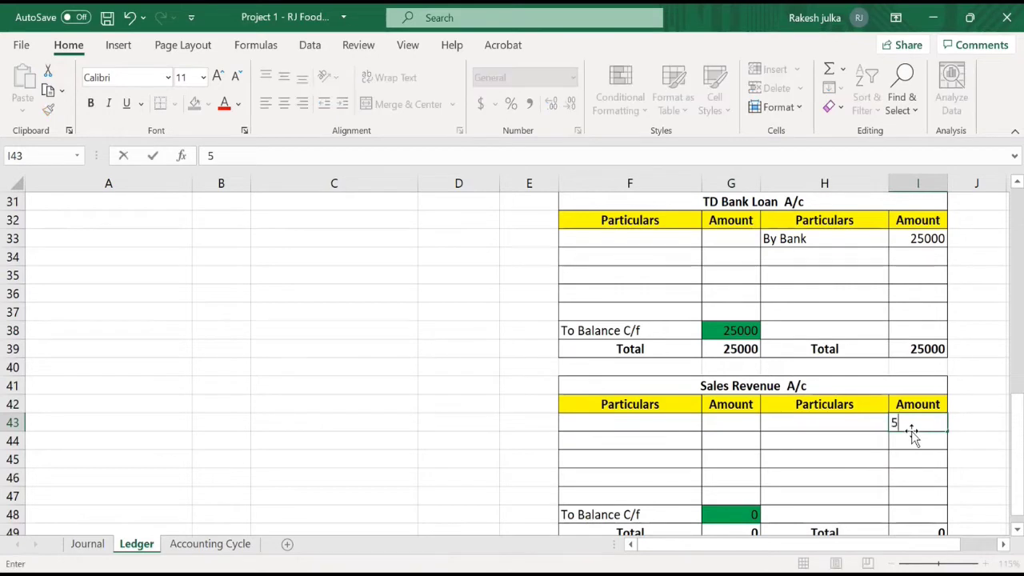
{"action": "type", "text": "500"}
{"action": "key", "text": "Left"}
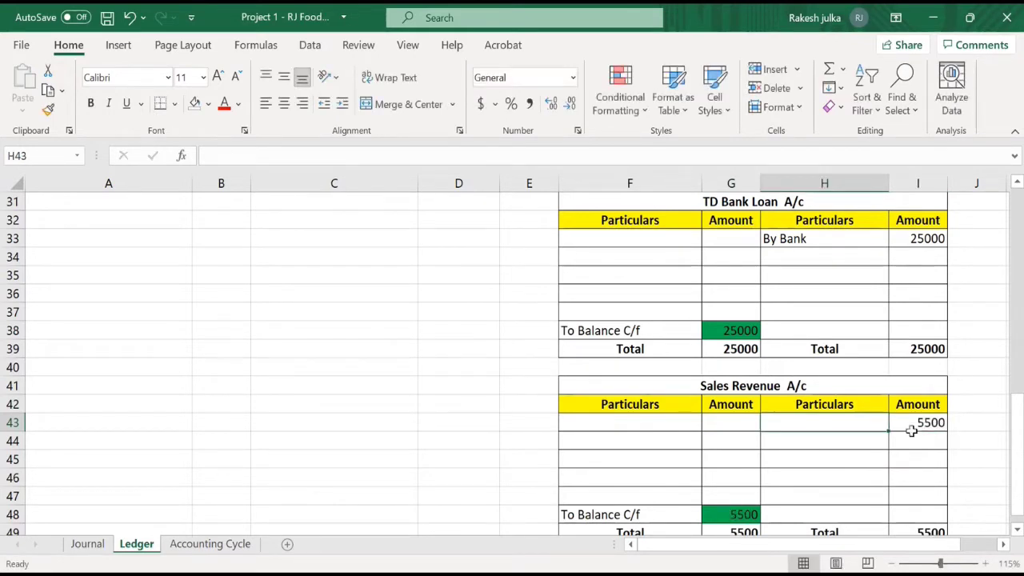
{"action": "type", "text": "By Cash"}
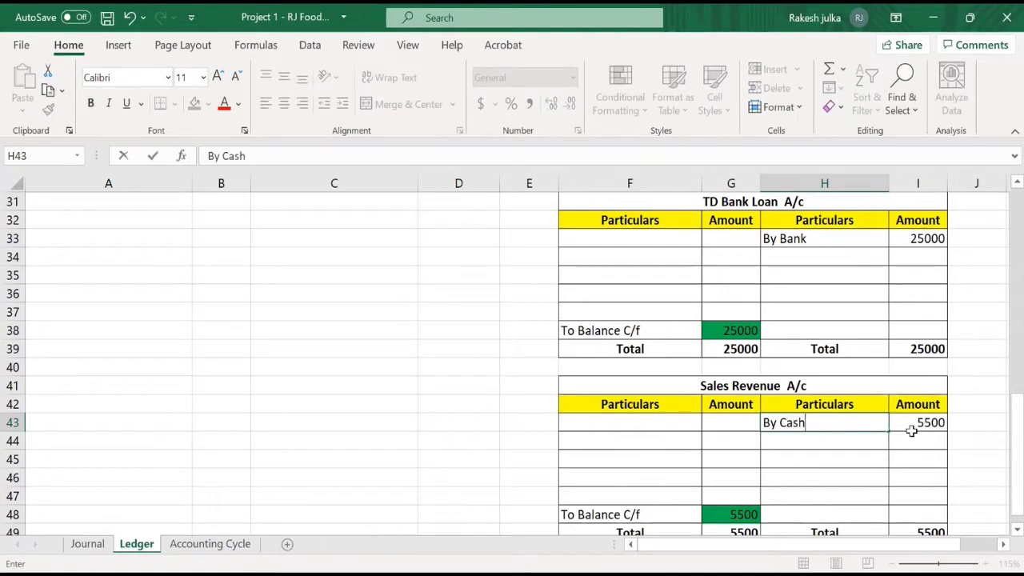
{"action": "key", "text": "Return"}
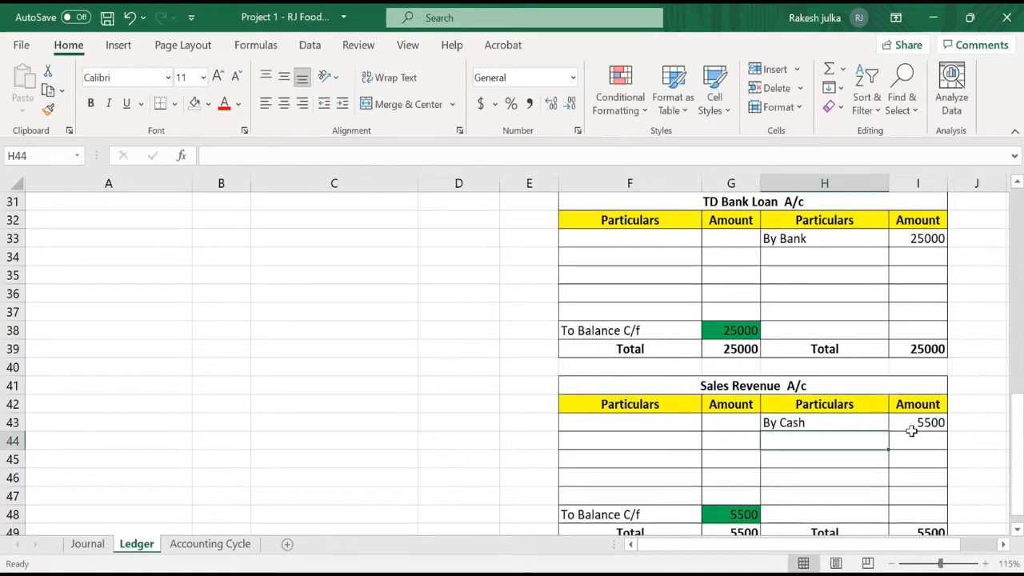
Step: Review entry 7 in the Journal, and copy the Truck A/c table in the Ledger sheet to A31
{"action": "left_click", "coordinate": [89, 544]}
{"action": "left_click_drag", "start_coordinate": [189, 459], "coordinate": [180, 499]}
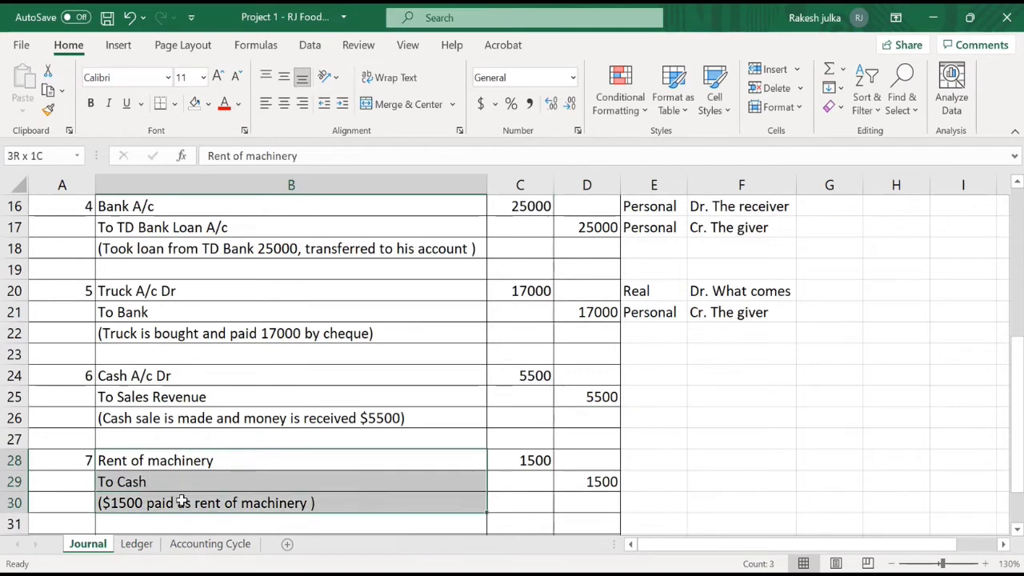
{"action": "left_click", "coordinate": [137, 544]}
{"action": "scroll", "coordinate": [258, 385], "scroll_direction": "up", "scroll_amount": 4}
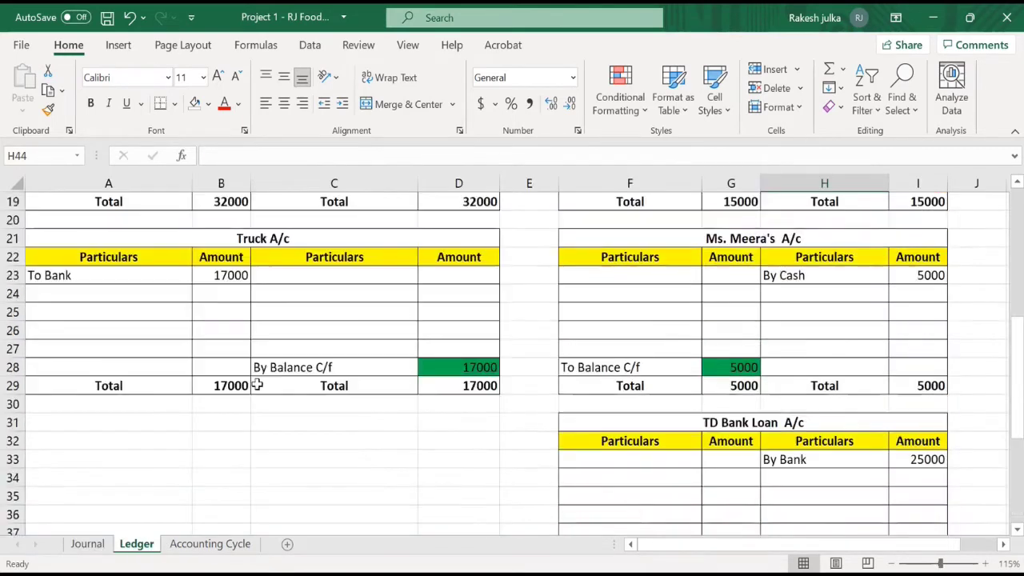
{"action": "left_click_drag", "start_coordinate": [256, 238], "coordinate": [247, 387]}
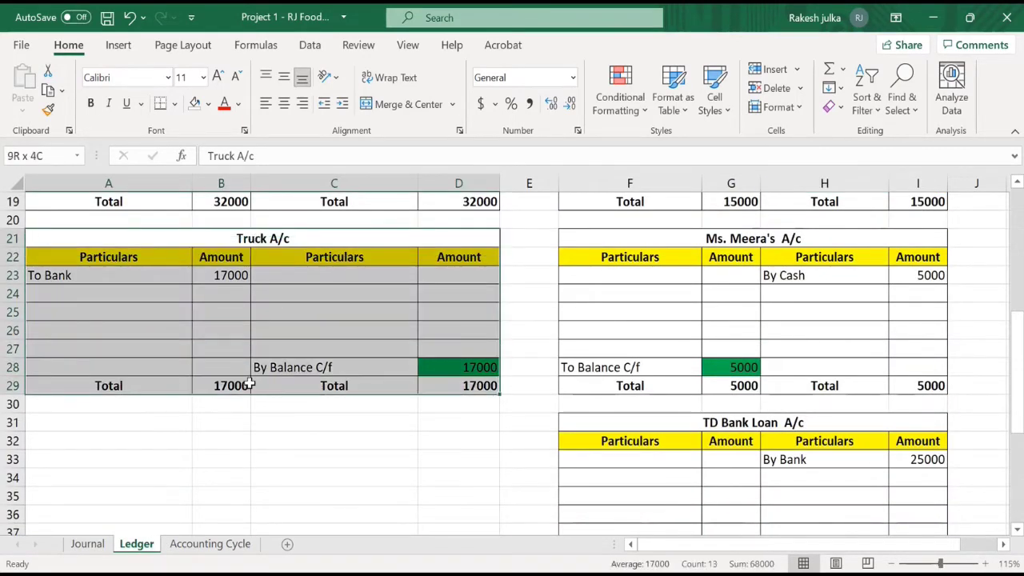
{"action": "key", "text": "ctrl+c"}
{"action": "left_click", "coordinate": [97, 425]}
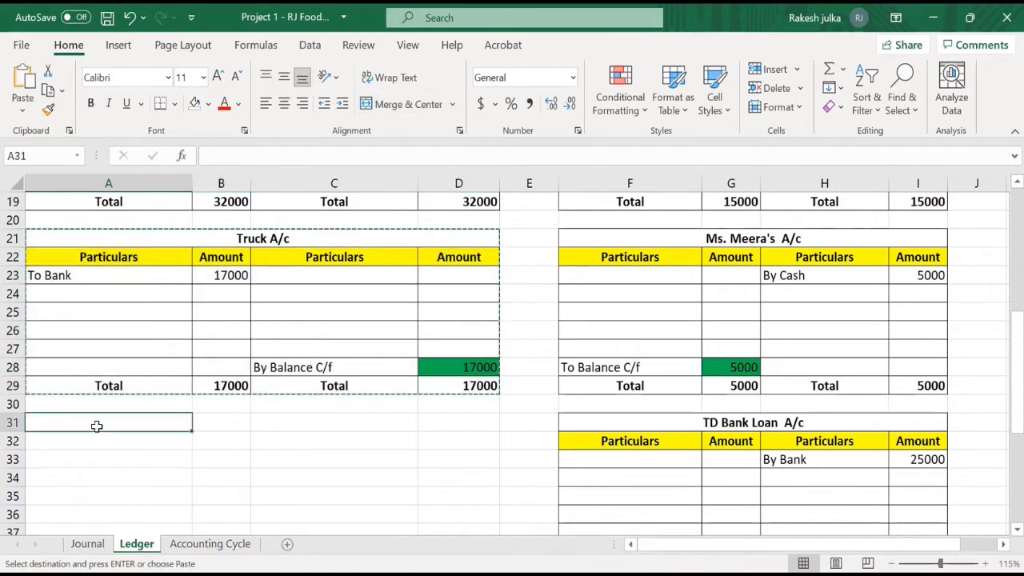
{"action": "key", "text": "ctrl+v"}
{"action": "left_click", "coordinate": [231, 459]}
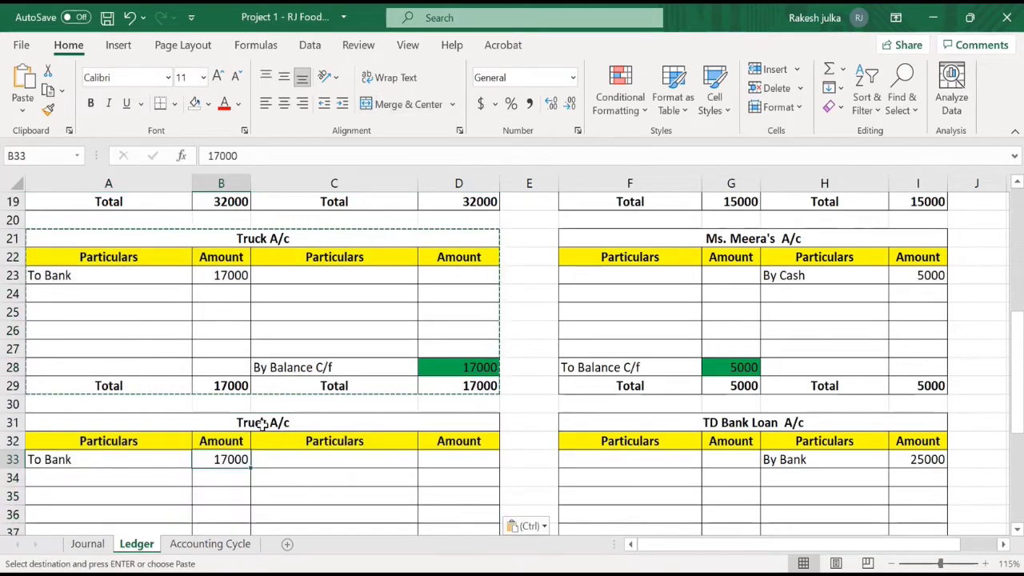
Step: Retitle the copied ledger table in A31 as "Rent of Machinery A/c"
{"action": "left_click", "coordinate": [261, 425]}
{"action": "double_click", "coordinate": [262, 425]}
{"action": "left_click_drag", "start_coordinate": [267, 422], "coordinate": [187, 418]}
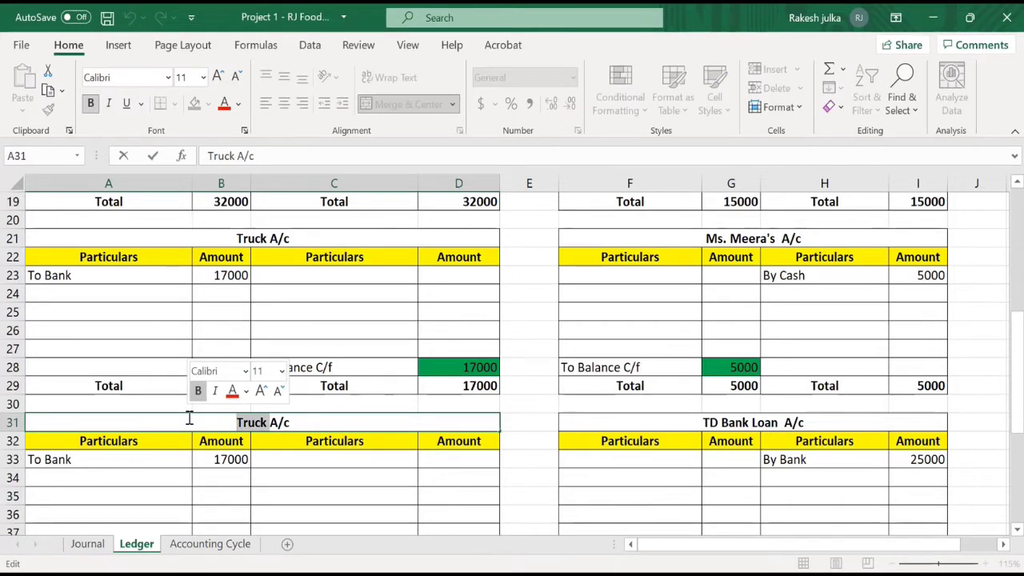
{"action": "type", "text": "Re"}
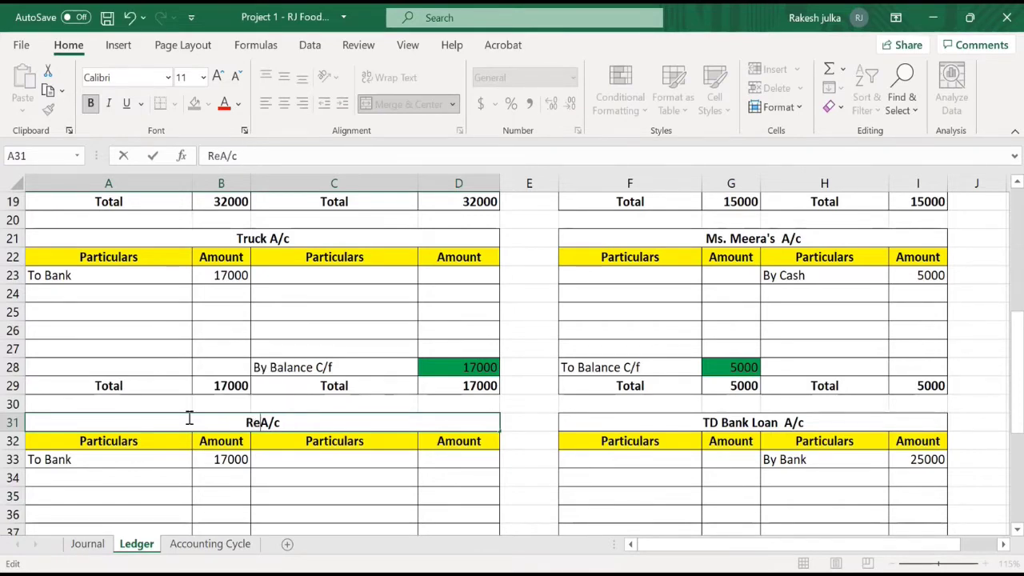
{"action": "type", "text": "nt of "}
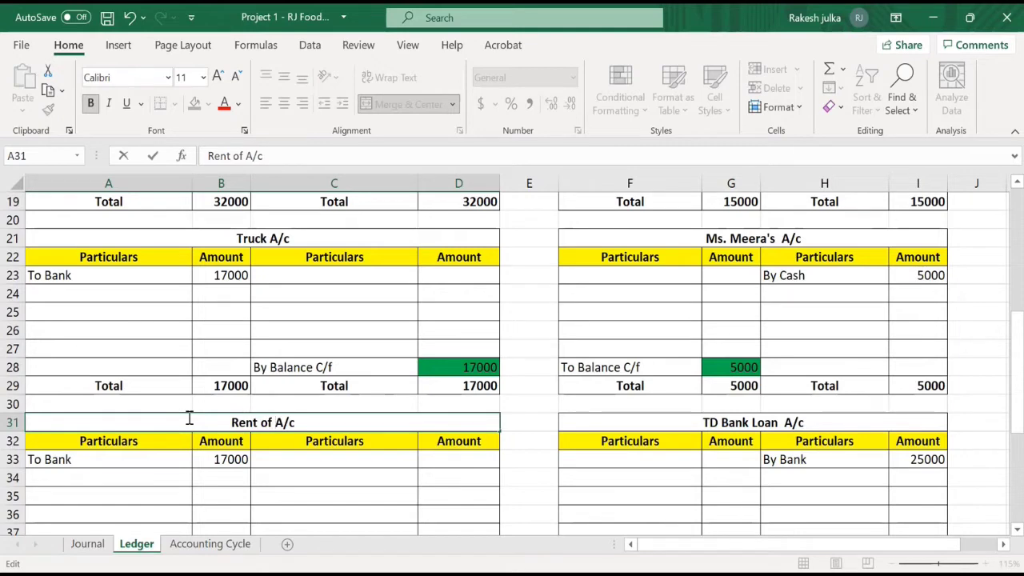
{"action": "type", "text": "Machinery"}
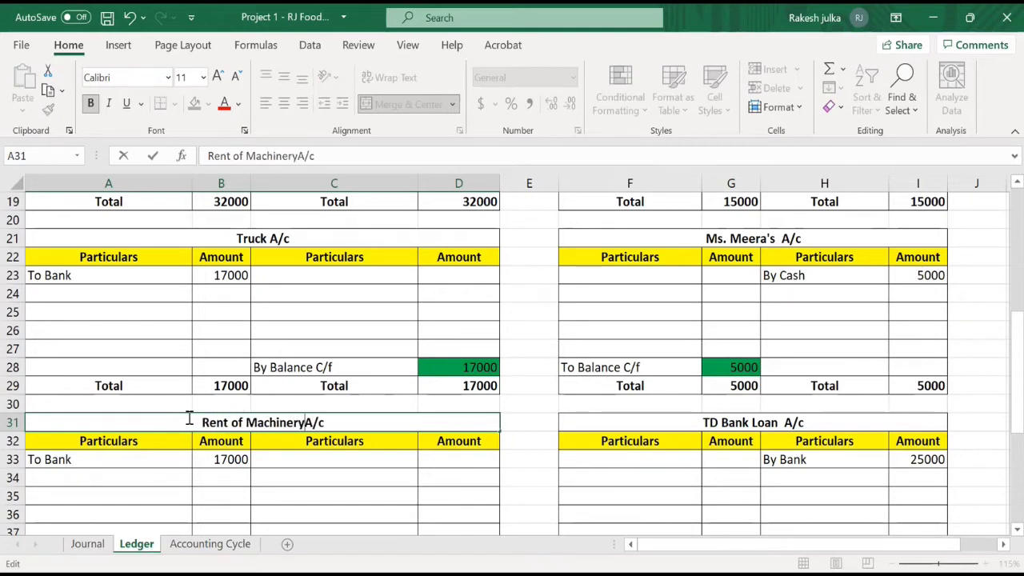
{"action": "key", "text": "Return"}
Step: Post entry 7 to the debit side of the Rent of Machinery A/c, entering "To Cash" in A33 and 1500 in B33
{"action": "key", "text": "Down"}
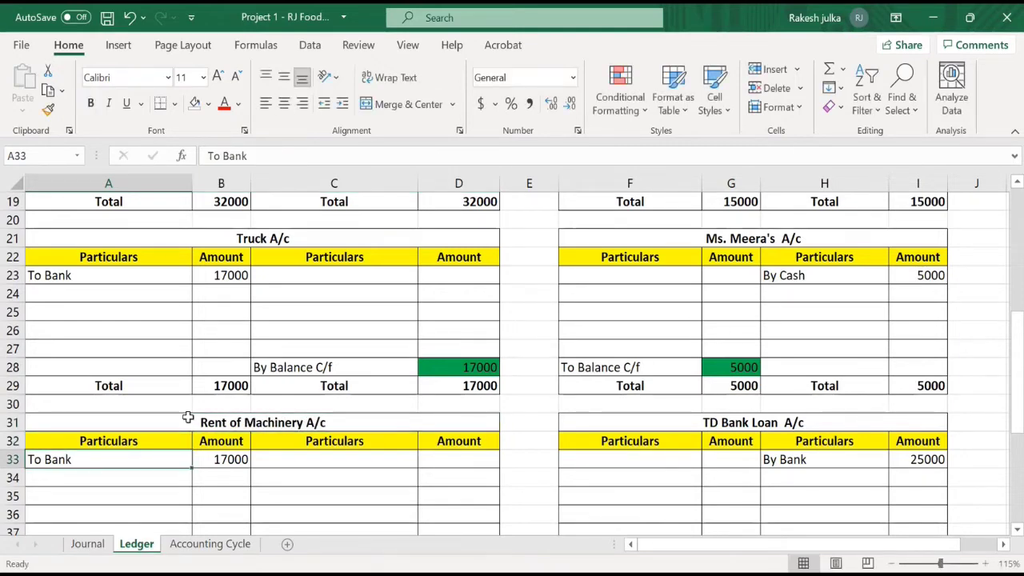
{"action": "left_click", "coordinate": [87, 548]}
{"action": "left_click", "coordinate": [137, 546]}
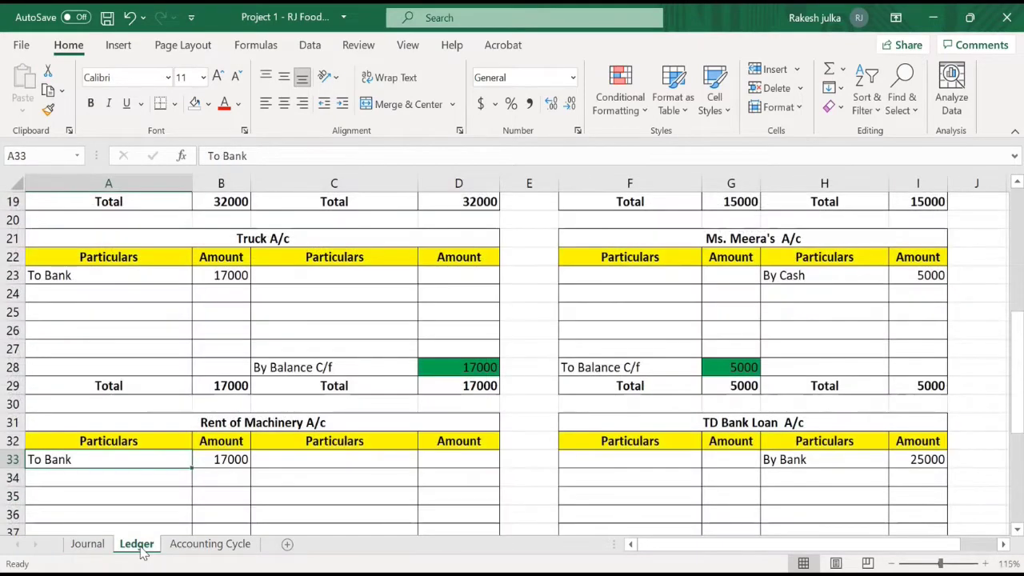
{"action": "type", "text": "To CAsh"}
{"action": "key", "text": "Tab"}
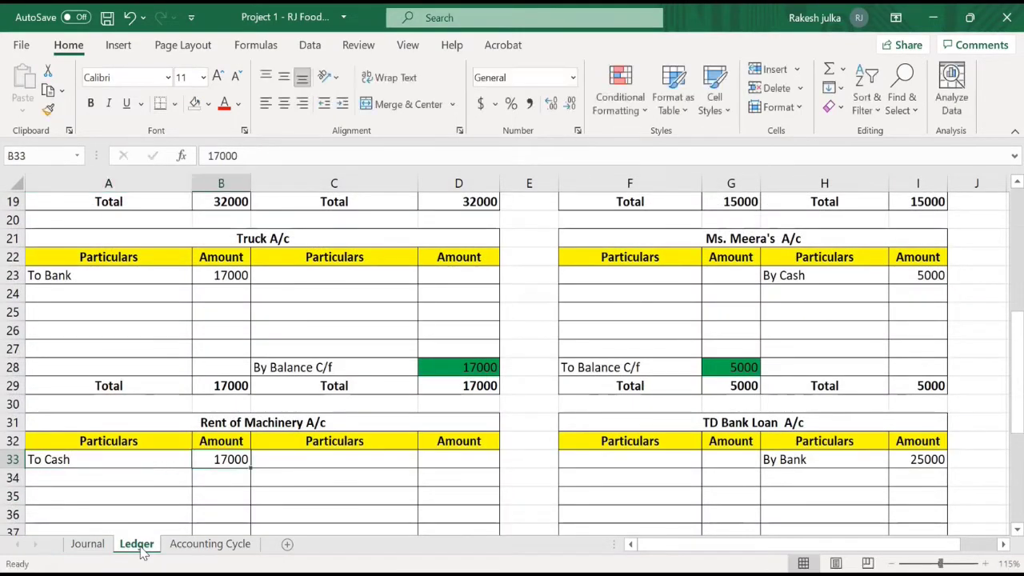
{"action": "type", "text": "1500"}
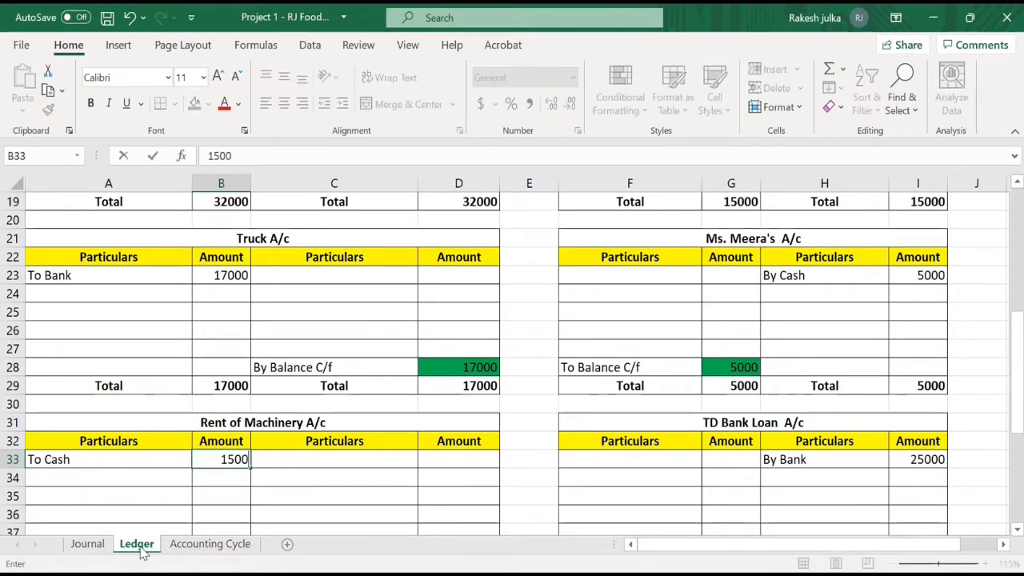
{"action": "key", "text": "Return"}
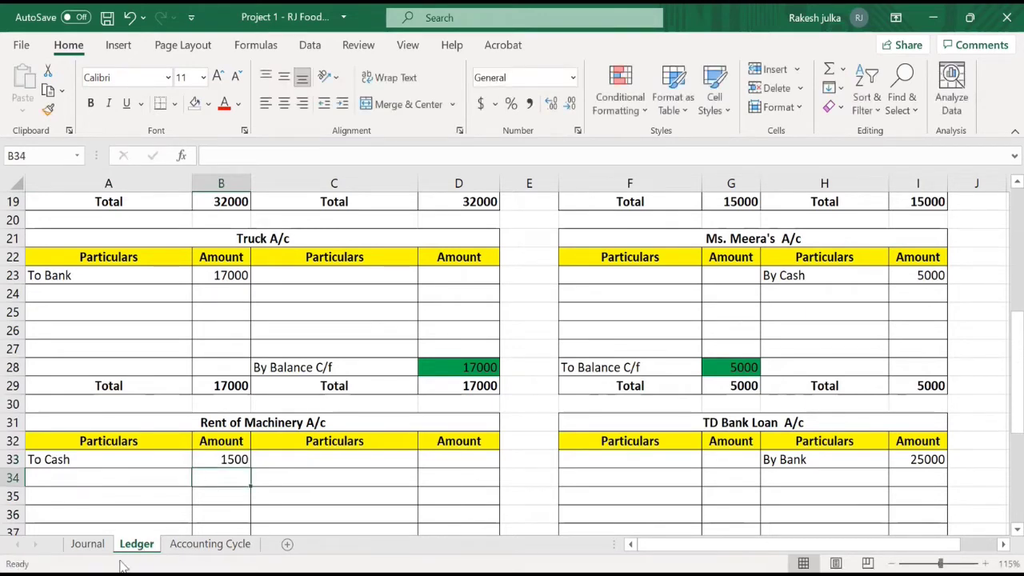
{"action": "left_click", "coordinate": [162, 462]}
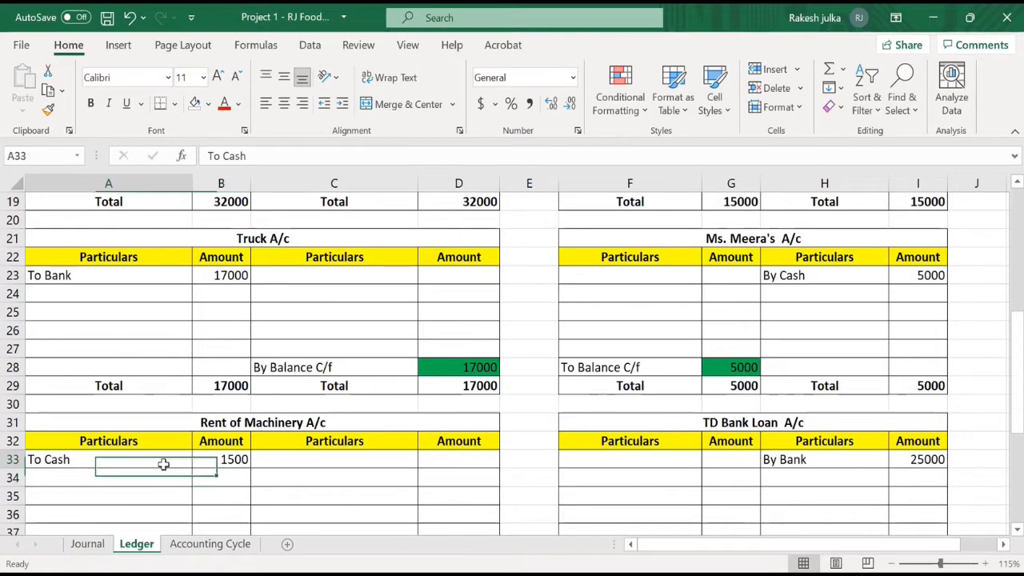
{"action": "left_click", "coordinate": [232, 439]}
{"action": "scroll", "coordinate": [232, 438], "scroll_direction": "up", "scroll_amount": 6}
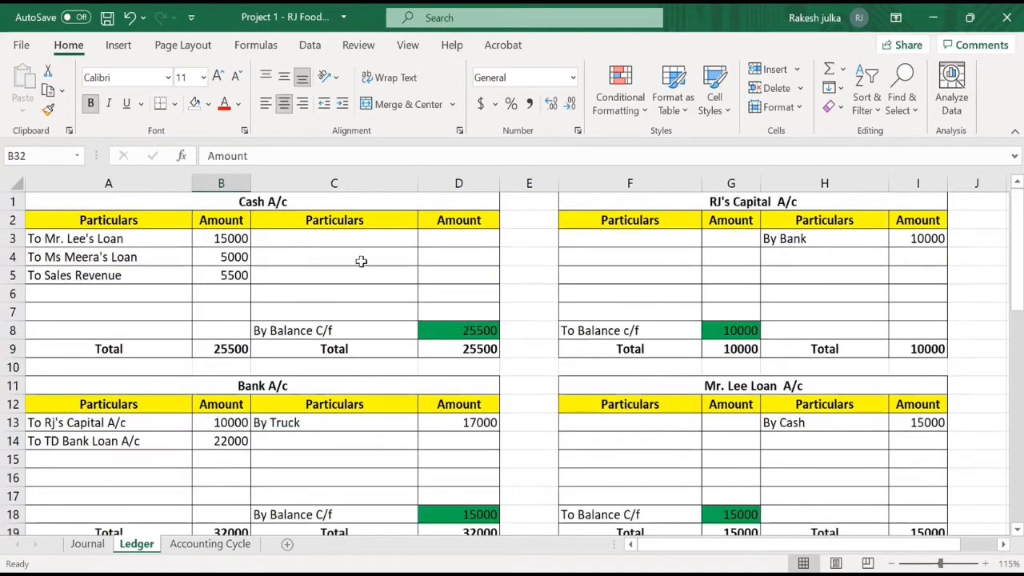
{"action": "left_click", "coordinate": [447, 247]}
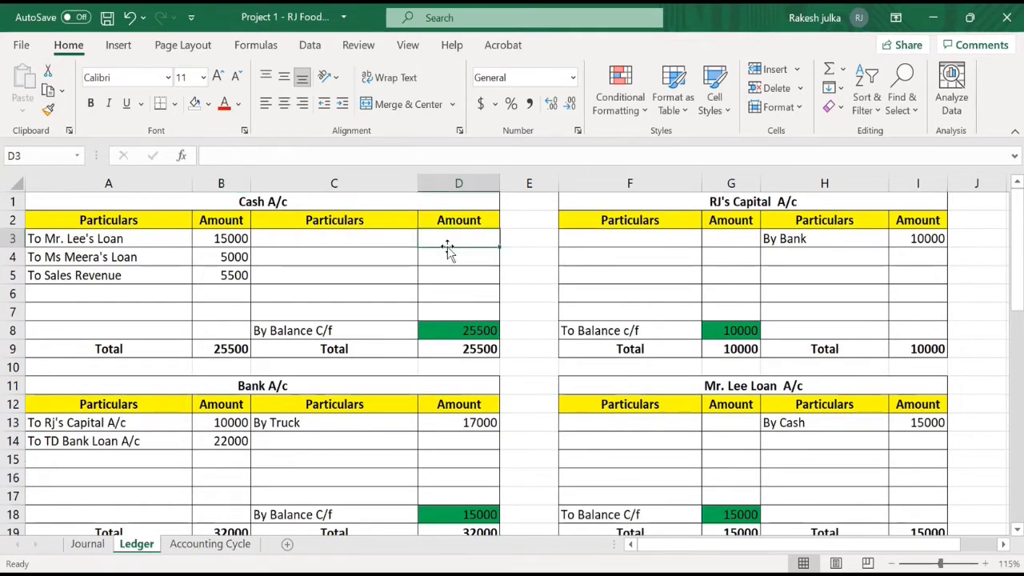
{"action": "key", "text": "Up"}
{"action": "type", "text": "1500"}
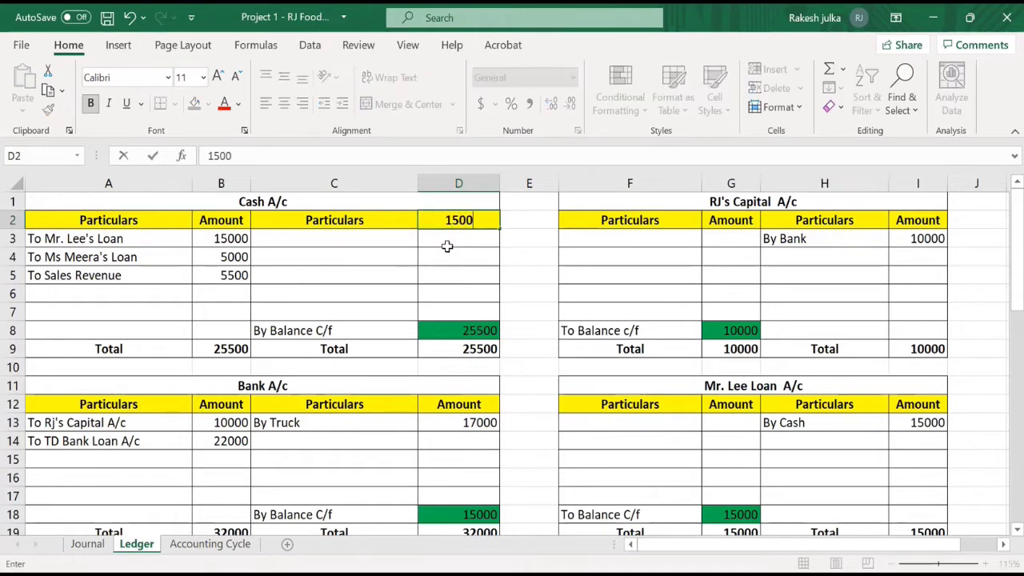
{"action": "key", "text": "BackSpace"}
{"action": "key", "text": "BackSpace"}
{"action": "key", "text": "ctrl+z"}
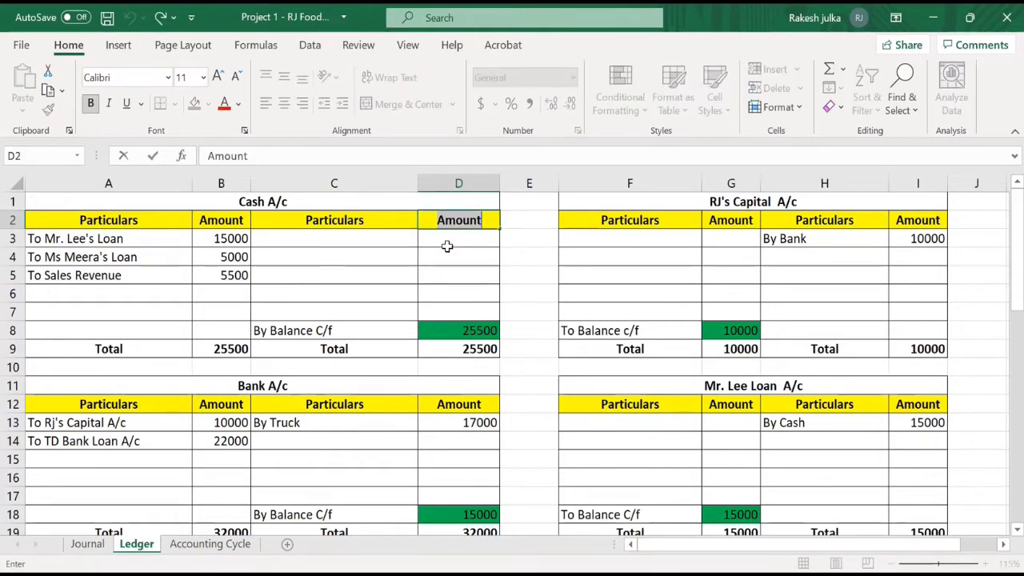
Step: Post entry 7 to the credit side of the Cash A/c, entering 1500 in D3 and "By Rent of Machinery" in C3
{"action": "left_click", "coordinate": [448, 247]}
{"action": "type", "text": "1500"}
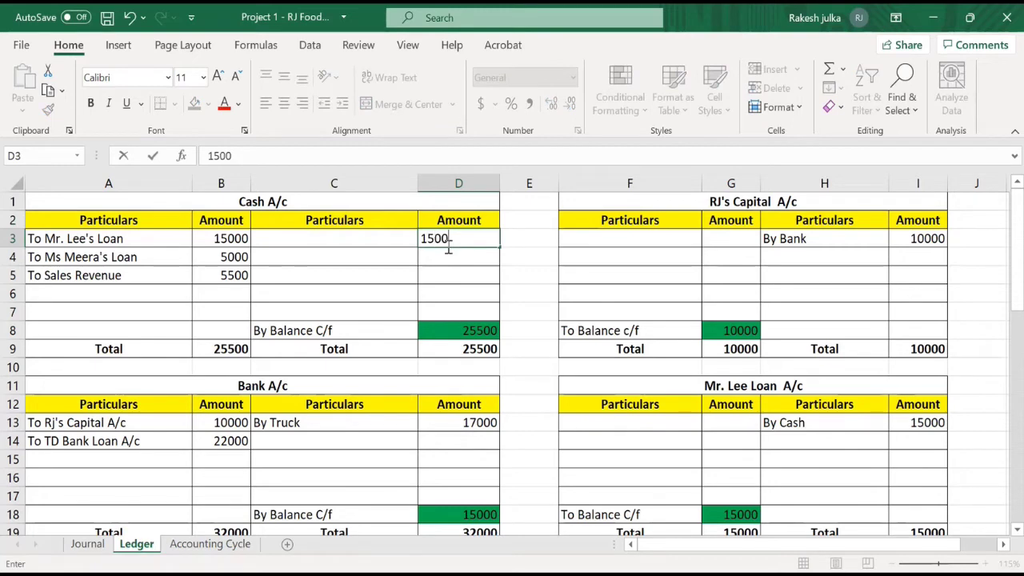
{"action": "key", "text": "Left"}
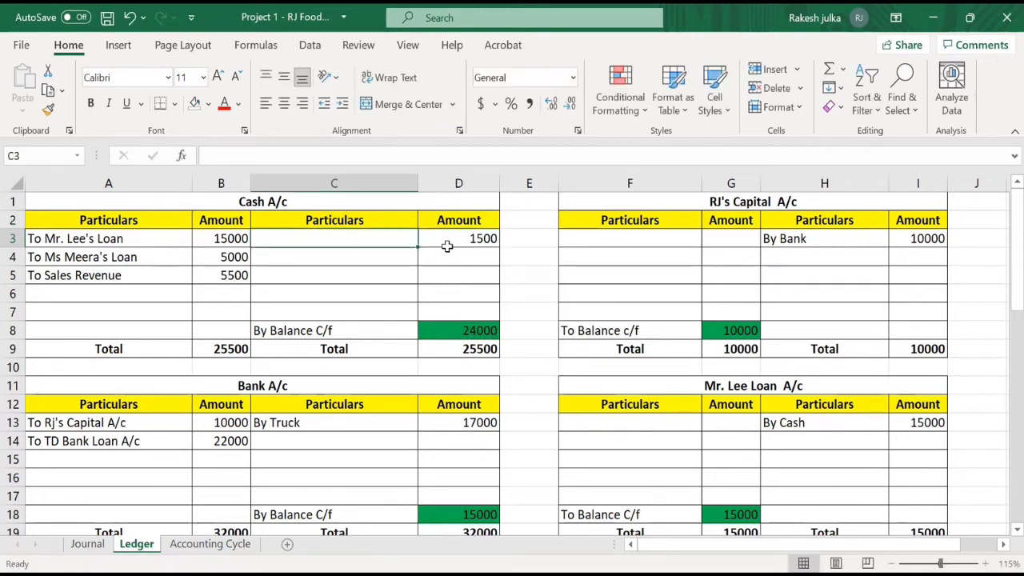
{"action": "type", "text": "By Ren"}
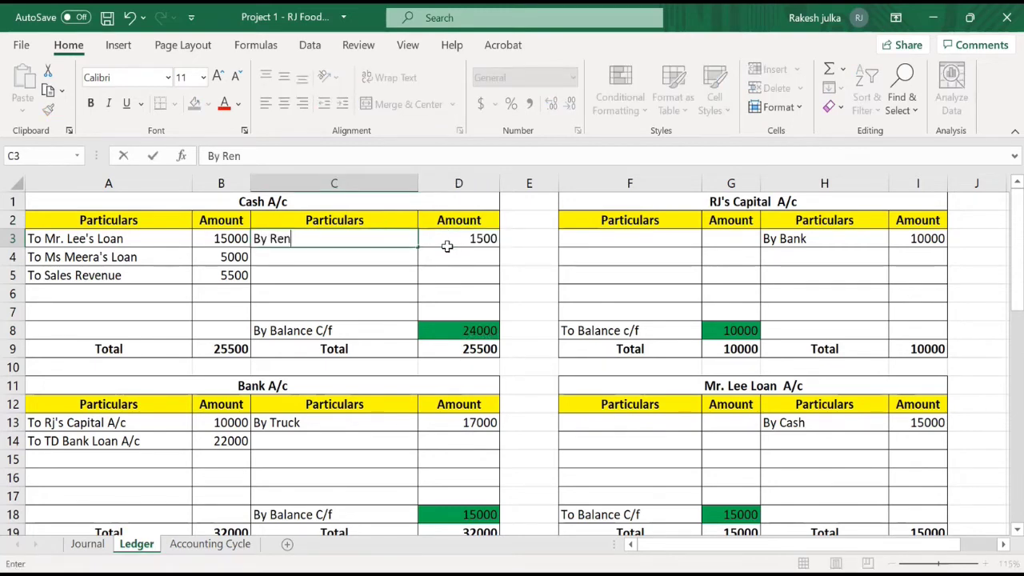
{"action": "type", "text": "t of Machinery"}
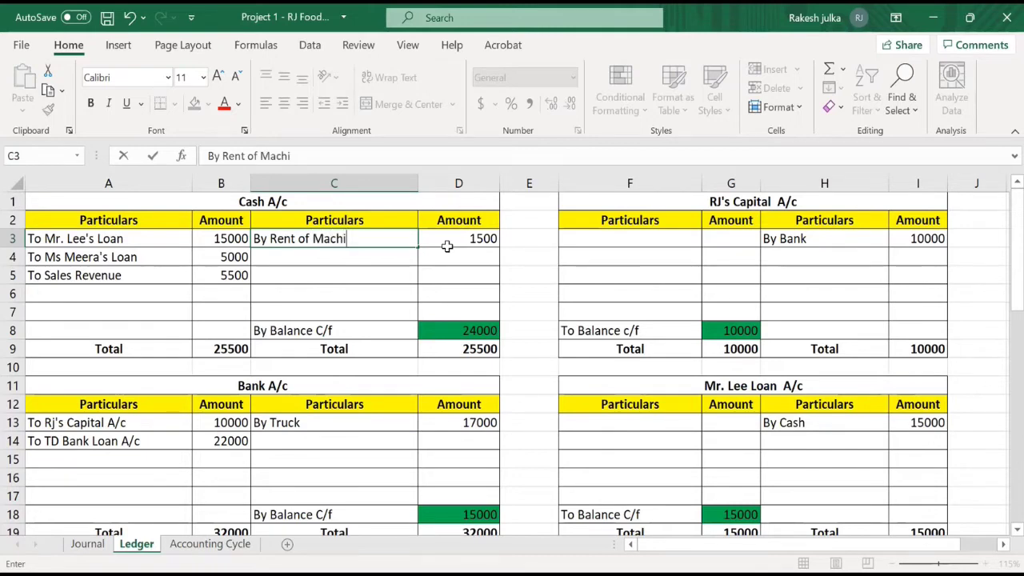
{"action": "key", "text": "Return"}
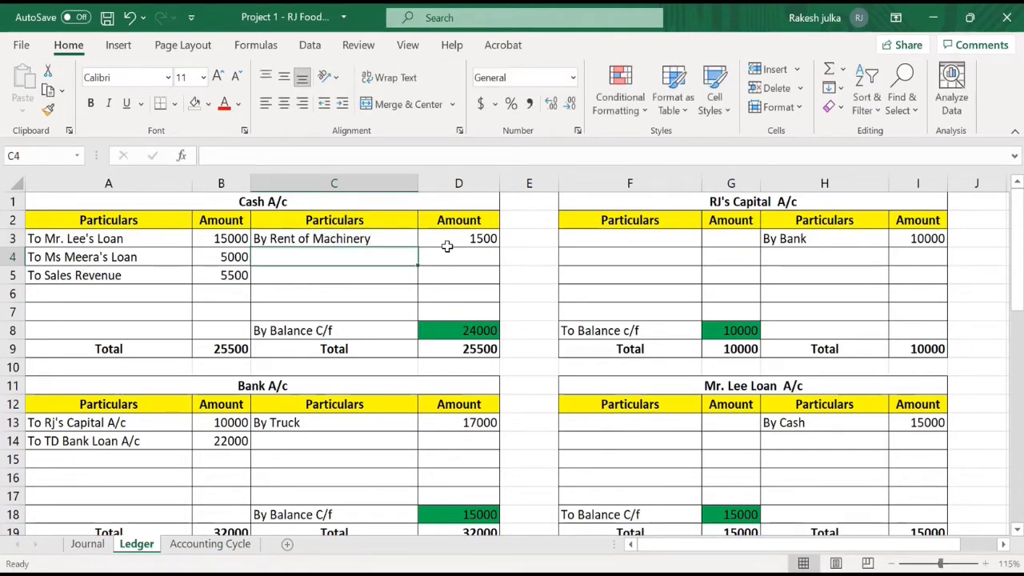
Step: Review the Journal entries, and check the Cash, Bank, Truck and Rent of Machinery accounts in the Ledger sheet
{"action": "left_click", "coordinate": [95, 548]}
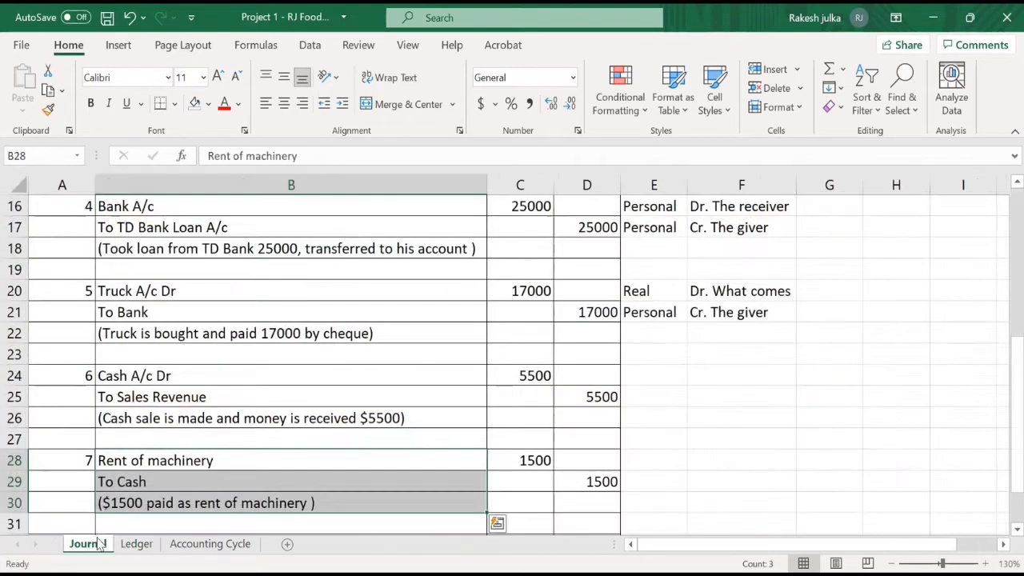
{"action": "left_click", "coordinate": [259, 333]}
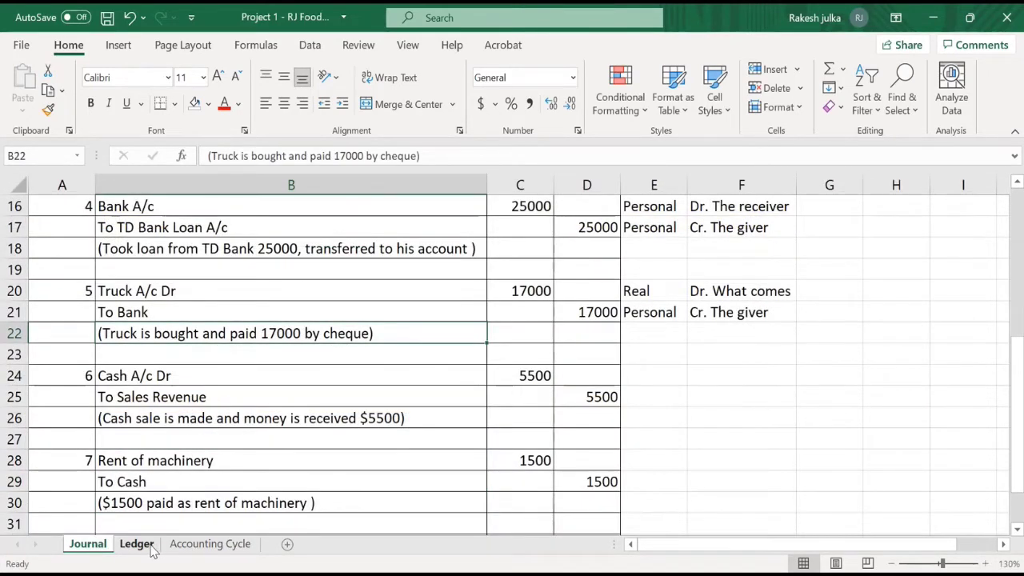
{"action": "left_click", "coordinate": [150, 547]}
{"action": "scroll", "coordinate": [406, 390], "scroll_direction": "down", "scroll_amount": 3}
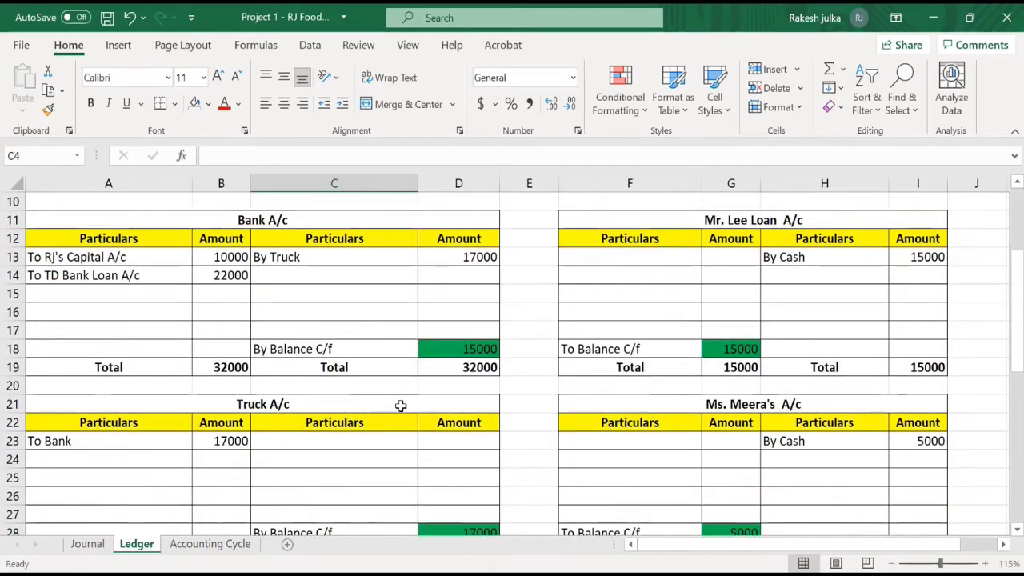
{"action": "scroll", "coordinate": [406, 391], "scroll_direction": "down", "scroll_amount": 3, "text": "ctrl"}
{"action": "scroll", "coordinate": [393, 406], "scroll_direction": "up", "scroll_amount": 2}
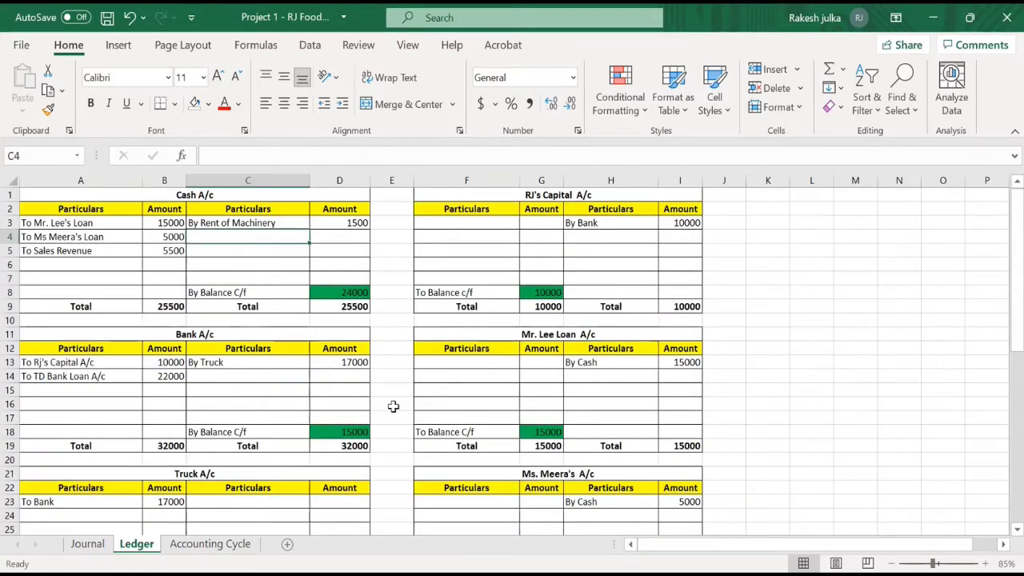
{"action": "left_click", "coordinate": [270, 198]}
{"action": "left_click_drag", "start_coordinate": [266, 233], "coordinate": [214, 417]}
{"action": "scroll", "coordinate": [214, 404], "scroll_direction": "down", "scroll_amount": 3}
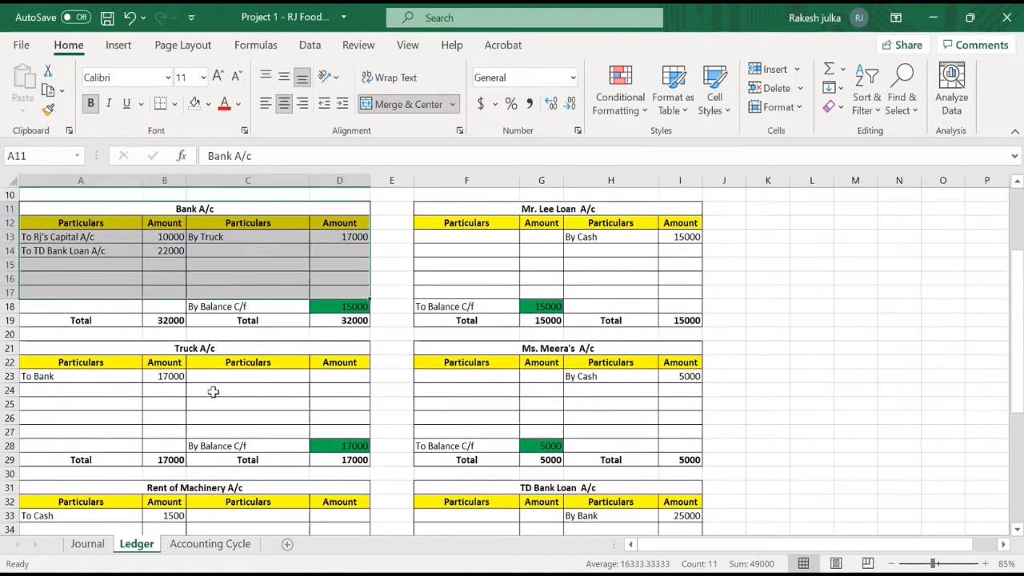
{"action": "left_click", "coordinate": [211, 346]}
{"action": "scroll", "coordinate": [240, 509], "scroll_direction": "down", "scroll_amount": 1}
{"action": "scroll", "coordinate": [222, 509], "scroll_direction": "down", "scroll_amount": 3}
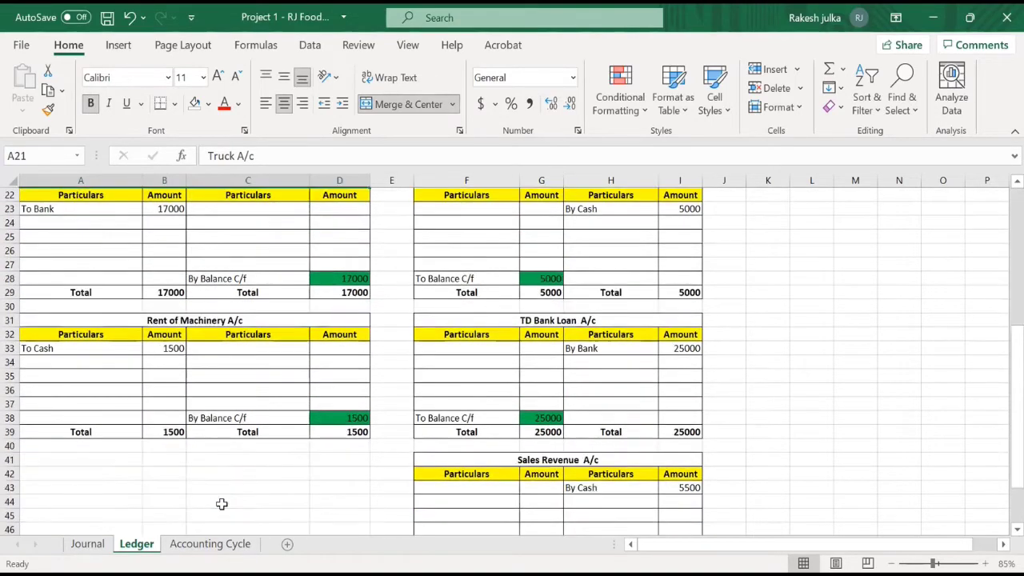
{"action": "left_click", "coordinate": [240, 383]}
Step: Review the Capital, loan and Sales Revenue accounts in columns F to I of the Ledger sheet
{"action": "scroll", "coordinate": [601, 498], "scroll_direction": "up", "scroll_amount": 7}
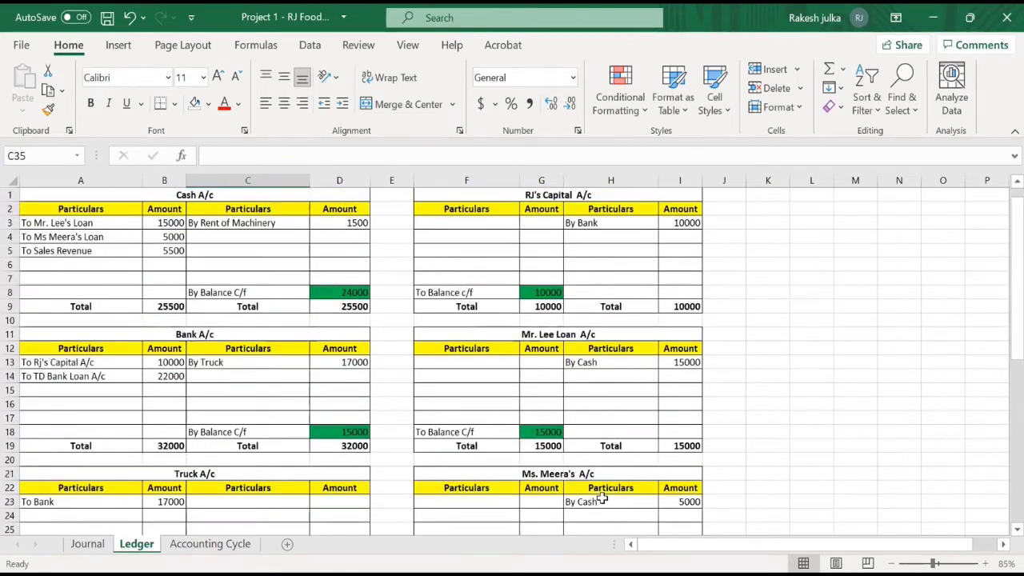
{"action": "left_click", "coordinate": [603, 278]}
{"action": "left_click", "coordinate": [590, 362]}
{"action": "scroll", "coordinate": [581, 441], "scroll_direction": "down", "scroll_amount": 3}
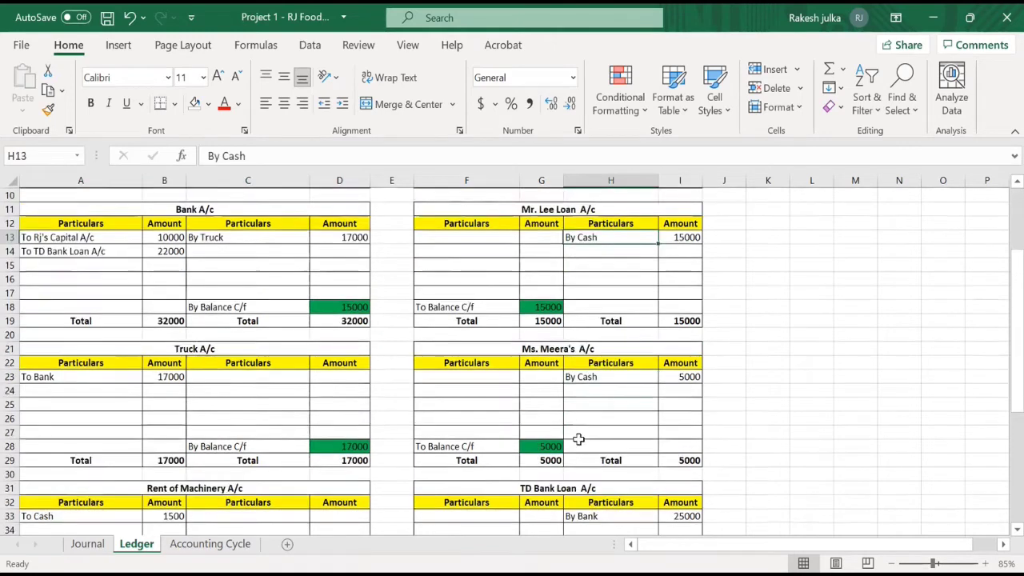
{"action": "left_click", "coordinate": [598, 390]}
{"action": "scroll", "coordinate": [598, 450], "scroll_direction": "down", "scroll_amount": 6}
{"action": "left_click", "coordinate": [558, 436]}
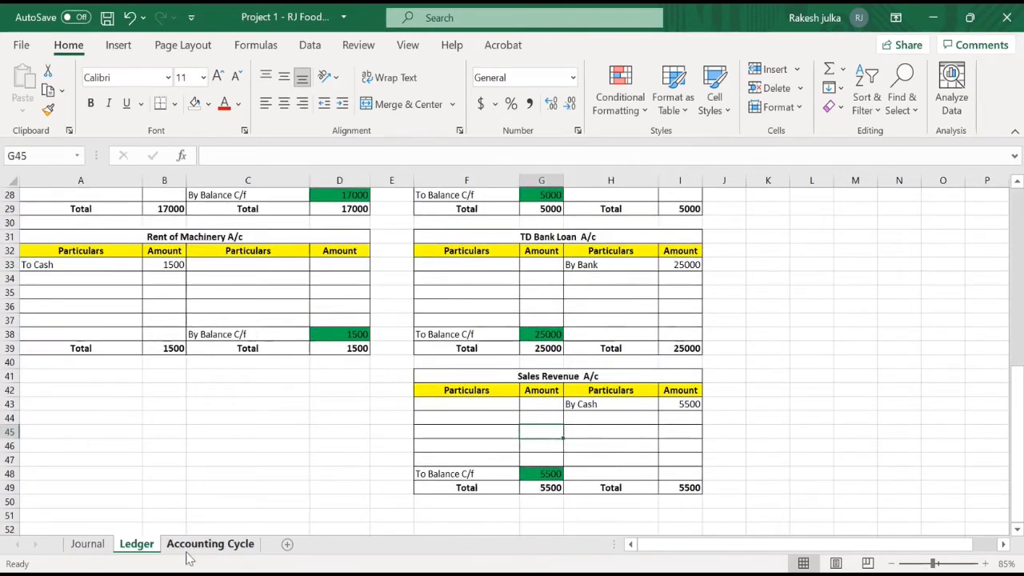
Step: Add a new worksheet after the Ledger sheet and rename it "Trial Balance"
{"action": "left_click", "coordinate": [288, 546]}
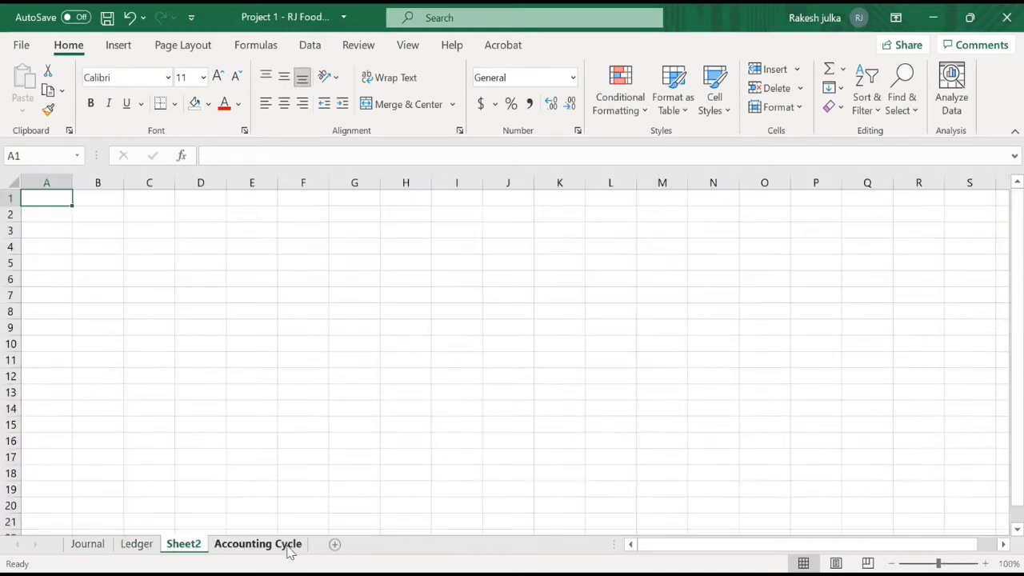
{"action": "right_click", "coordinate": [183, 547]}
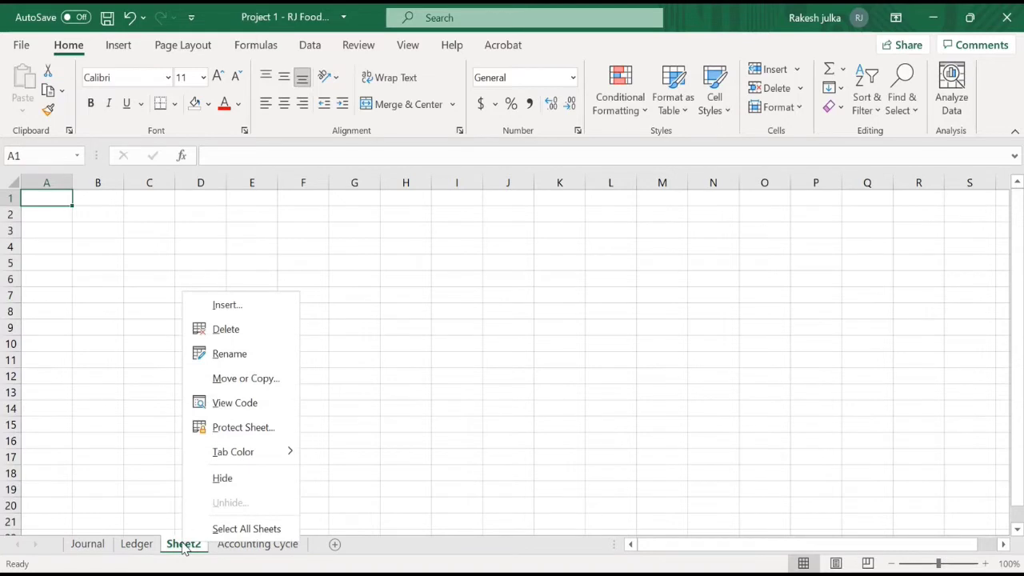
{"action": "left_click", "coordinate": [126, 410]}
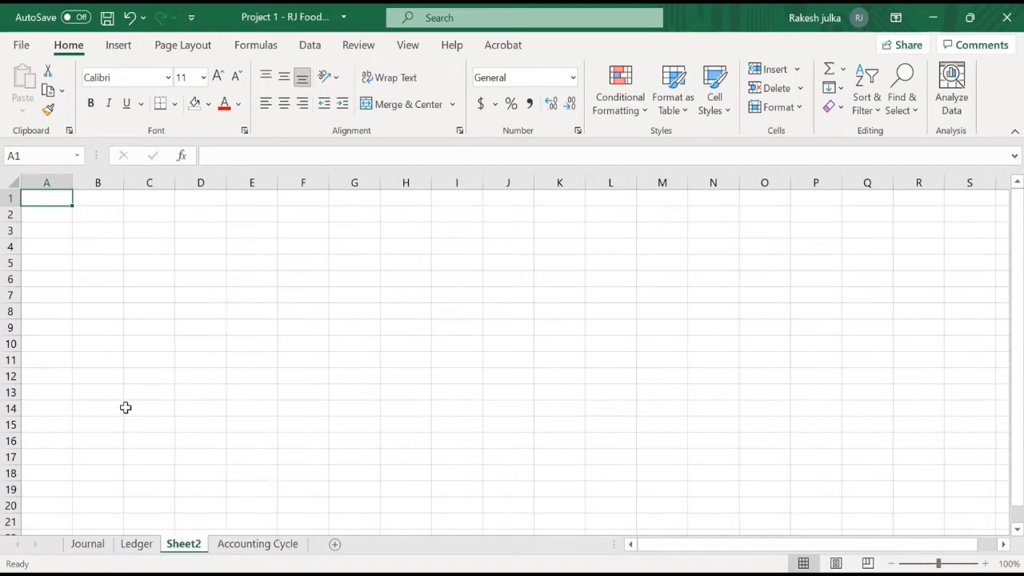
{"action": "right_click", "coordinate": [190, 554]}
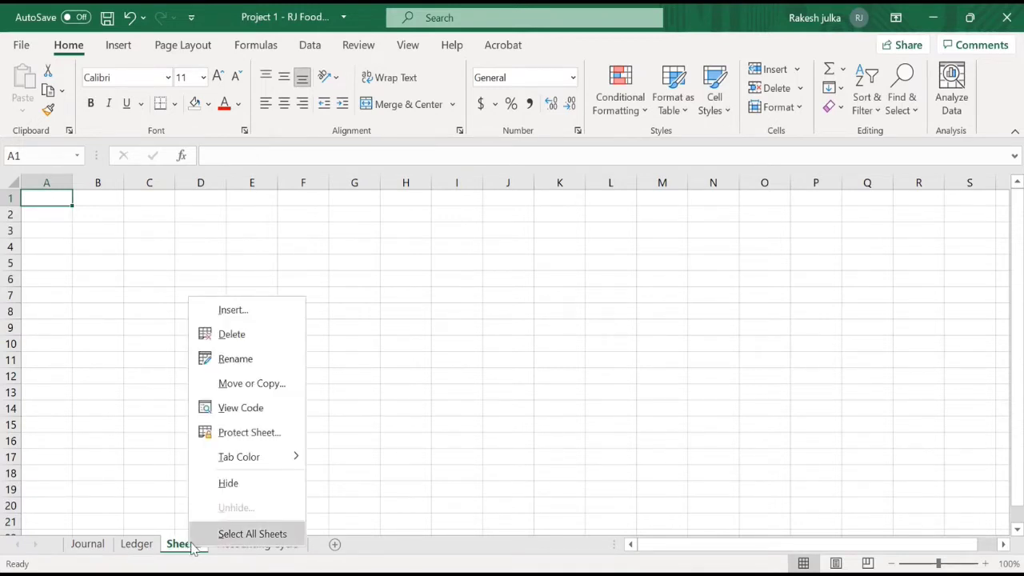
{"action": "left_click", "coordinate": [236, 359]}
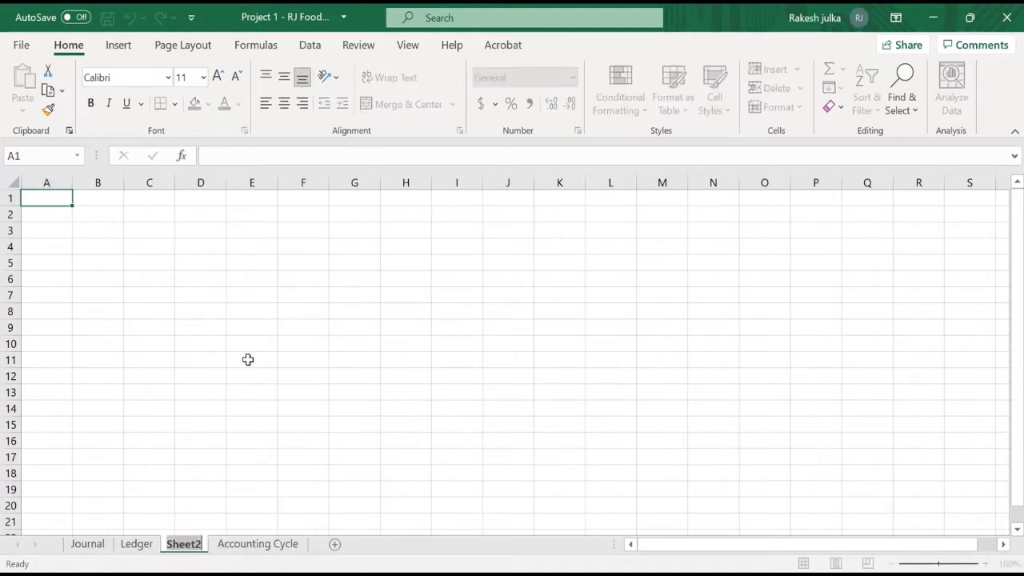
{"action": "type", "text": "T"}
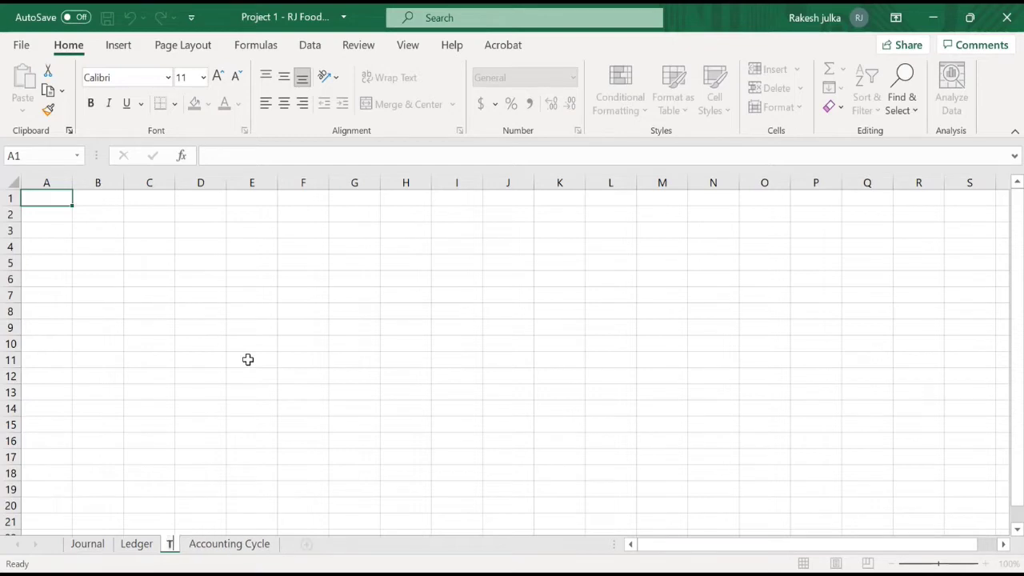
{"action": "type", "text": "rial Balance"}
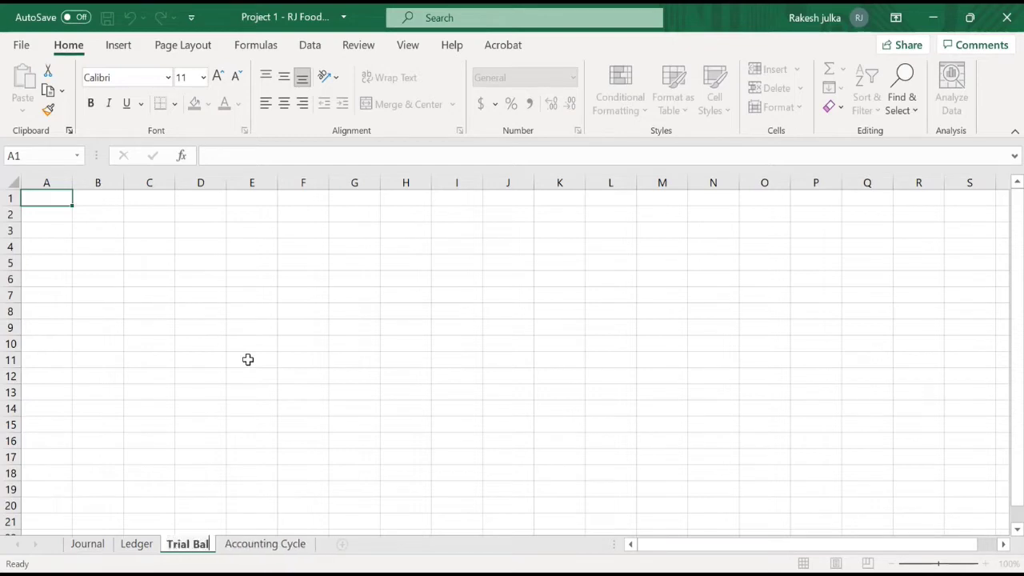
{"action": "key", "text": "Return"}
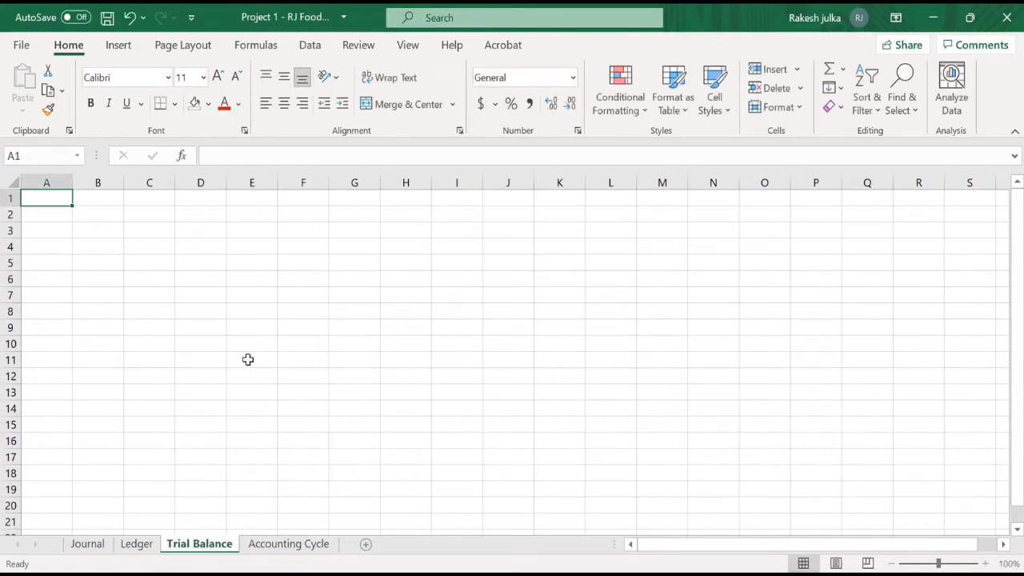
Step: Widen column A of the Trial Balance sheet and enter the headings "Ledger Head", "Debit" and "Credit" in A1:C1
{"action": "left_click", "coordinate": [104, 318]}
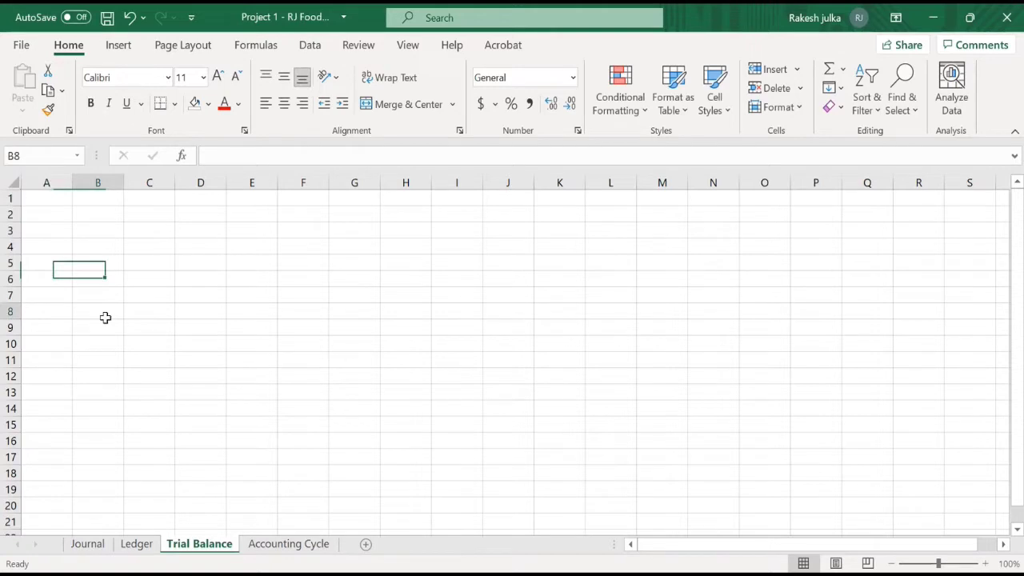
{"action": "left_click_drag", "start_coordinate": [72, 183], "coordinate": [213, 186]}
{"action": "left_click", "coordinate": [72, 199]}
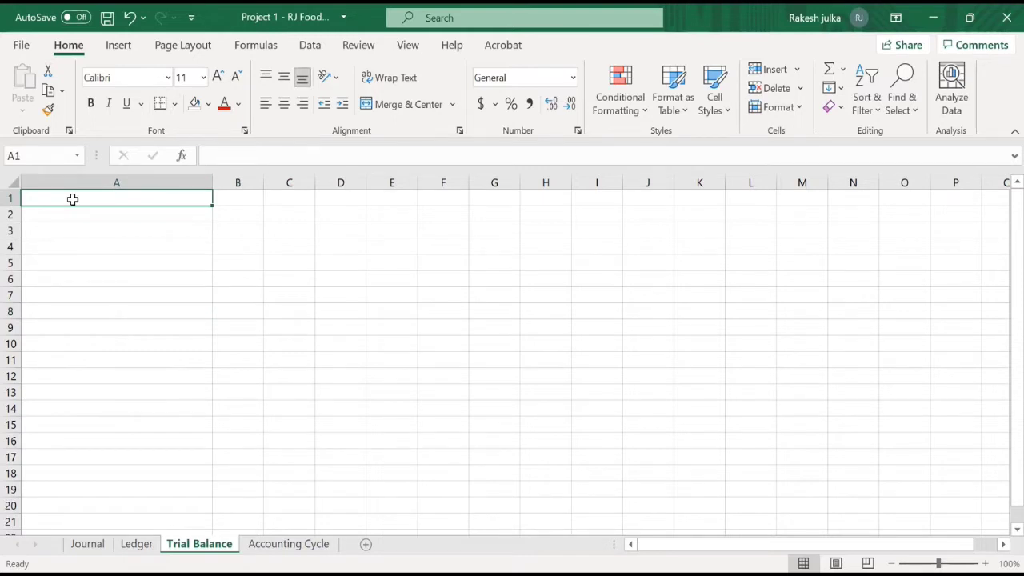
{"action": "type", "text": "Ledg"}
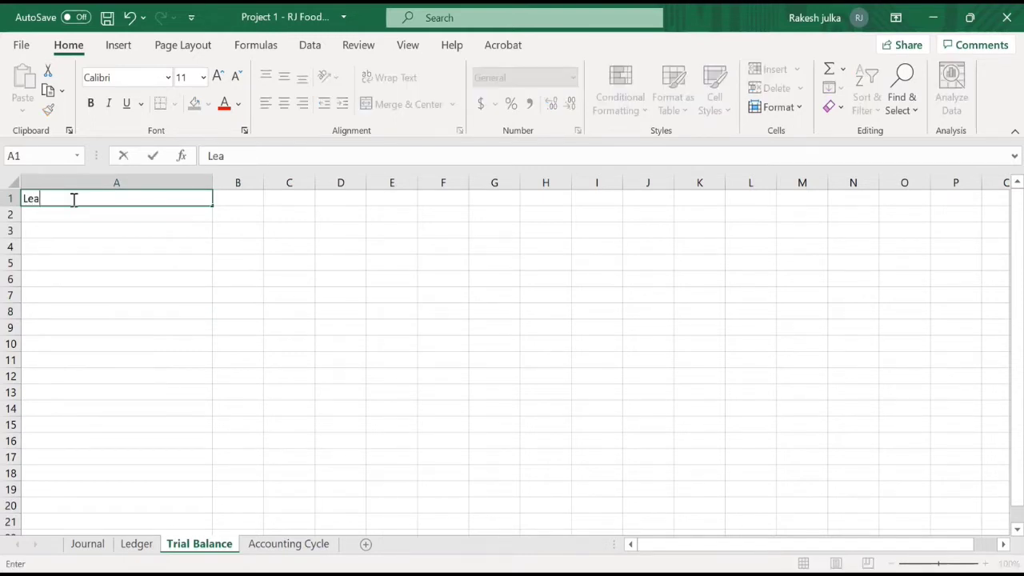
{"action": "type", "text": "er Head"}
{"action": "key", "text": "Tab"}
{"action": "type", "text": "A"}
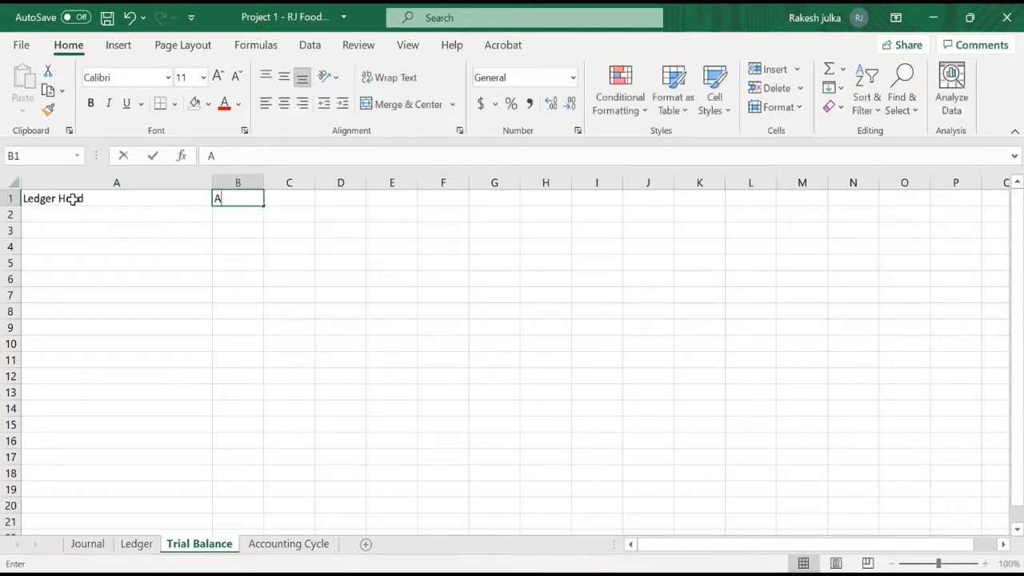
{"action": "key", "text": "BackSpace"}
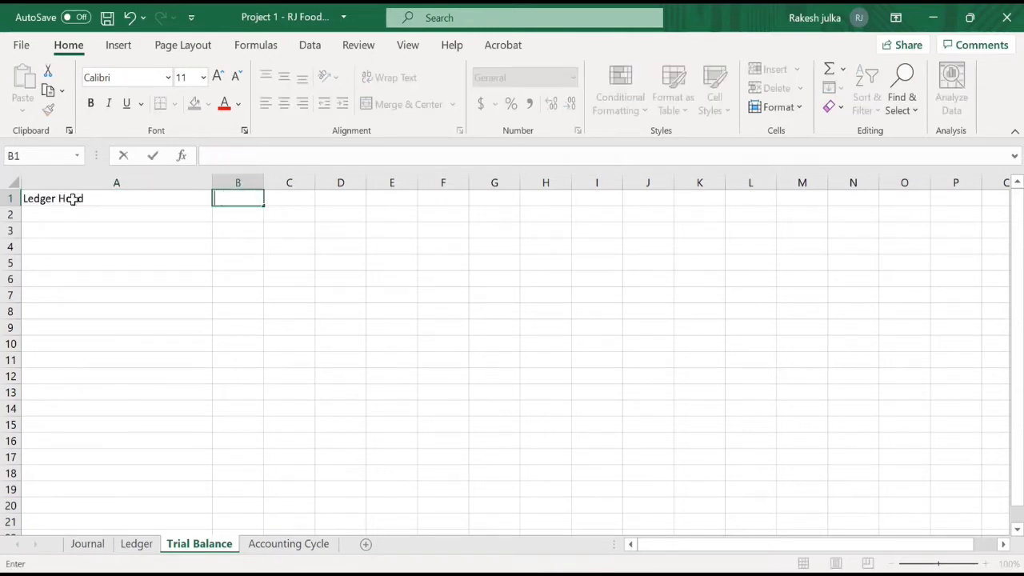
{"action": "type", "text": "Debit"}
{"action": "key", "text": "Tab"}
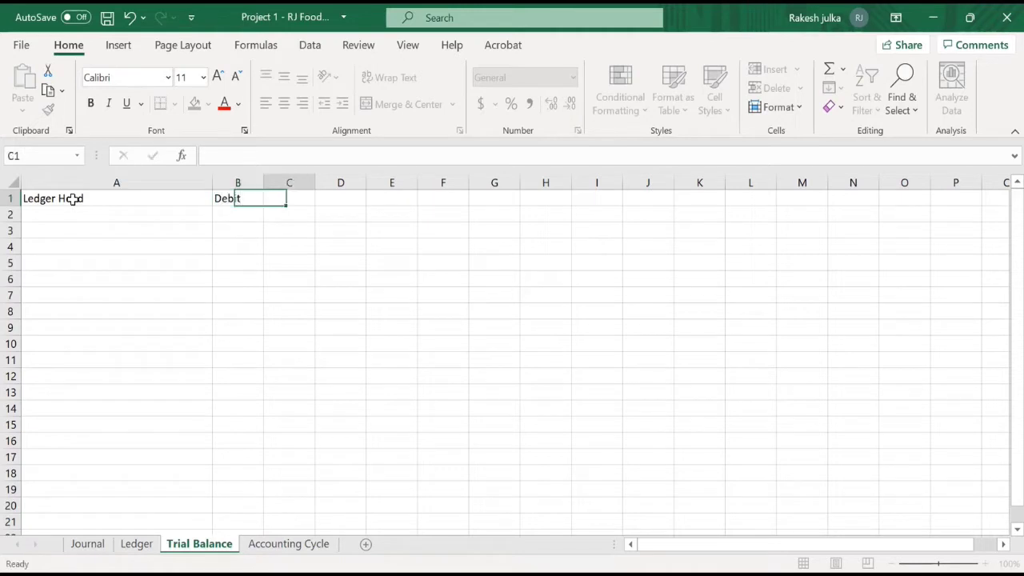
{"action": "type", "text": "Credit"}
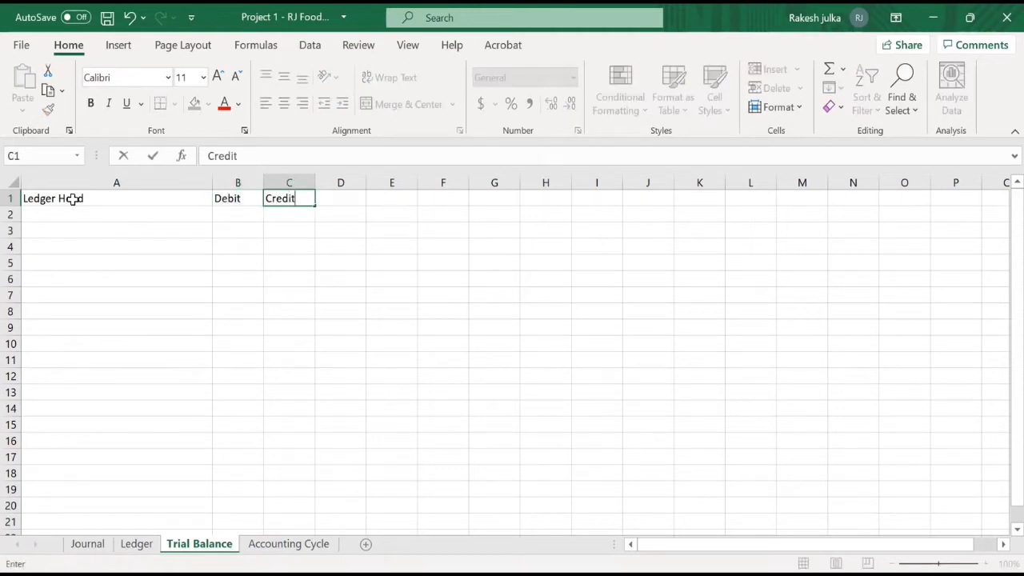
{"action": "key", "text": "Return"}
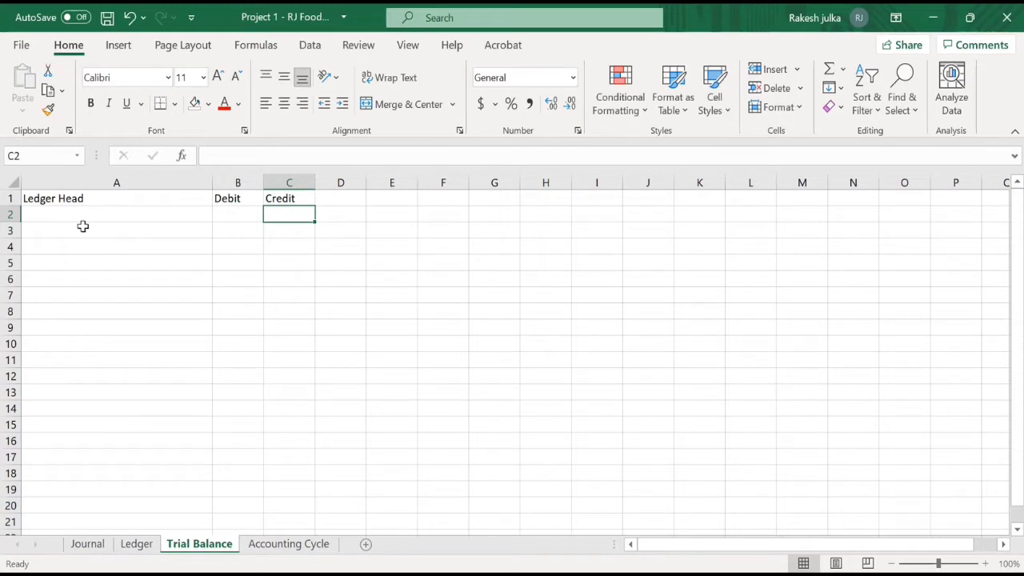
Step: Apply all borders to A1:C13 of the Trial Balance sheet and fill the heading cells A1:C1 with yellow
{"action": "left_click_drag", "start_coordinate": [53, 198], "coordinate": [277, 392]}
{"action": "left_click", "coordinate": [173, 105]}
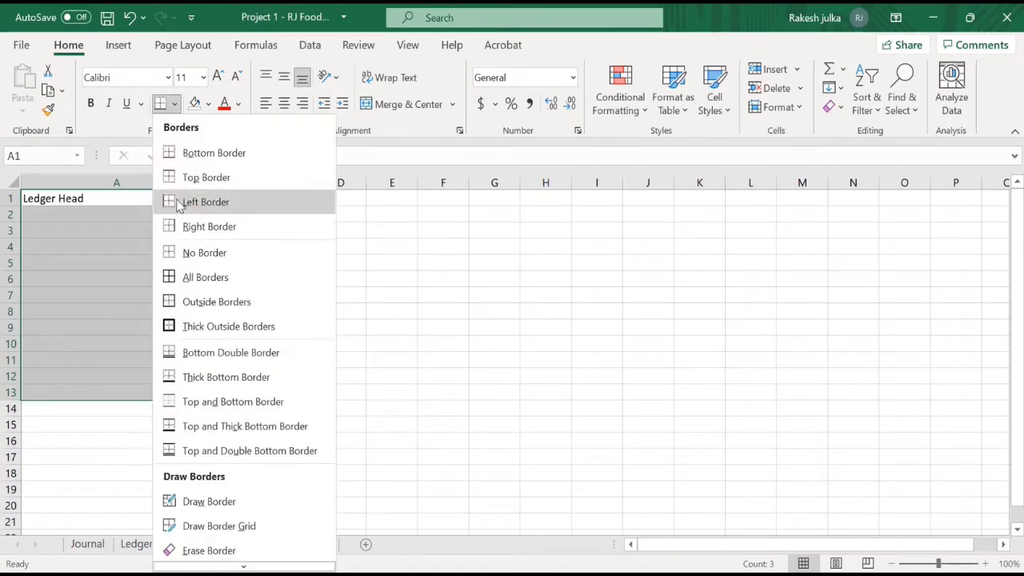
{"action": "left_click", "coordinate": [178, 285]}
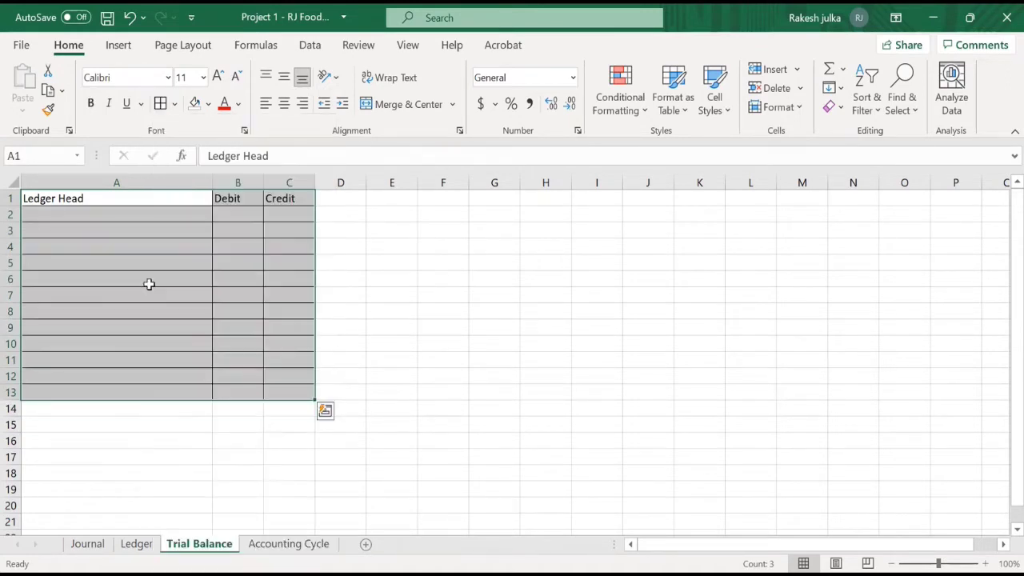
{"action": "left_click_drag", "start_coordinate": [64, 203], "coordinate": [276, 204]}
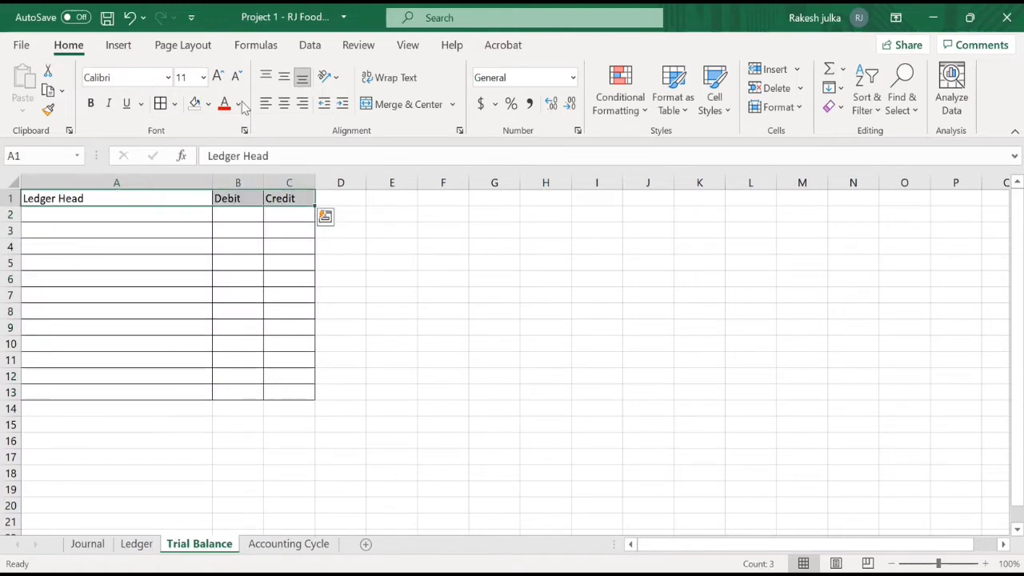
{"action": "left_click", "coordinate": [208, 104]}
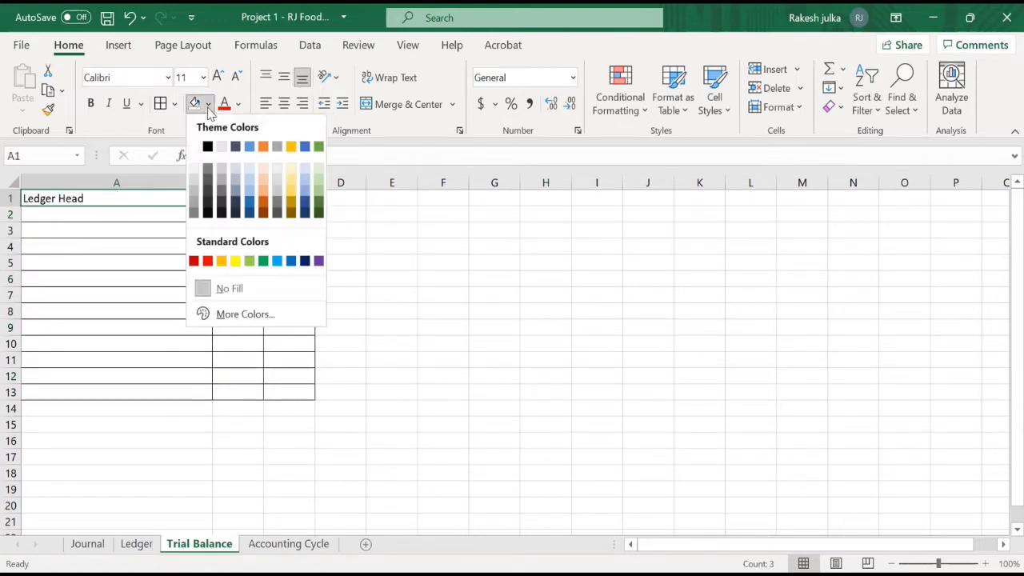
{"action": "left_click", "coordinate": [236, 261]}
{"action": "left_click", "coordinate": [160, 262]}
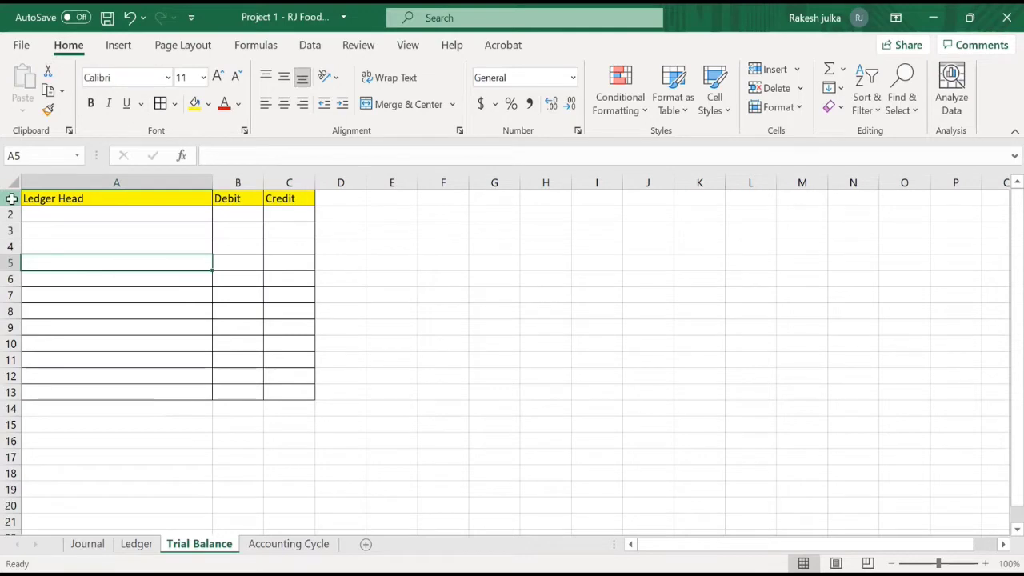
Step: Insert a blank row above the Ledger Head, Debit and Credit headings
{"action": "left_click", "coordinate": [10, 198]}
{"action": "right_click", "coordinate": [10, 198]}
{"action": "left_click", "coordinate": [54, 341]}
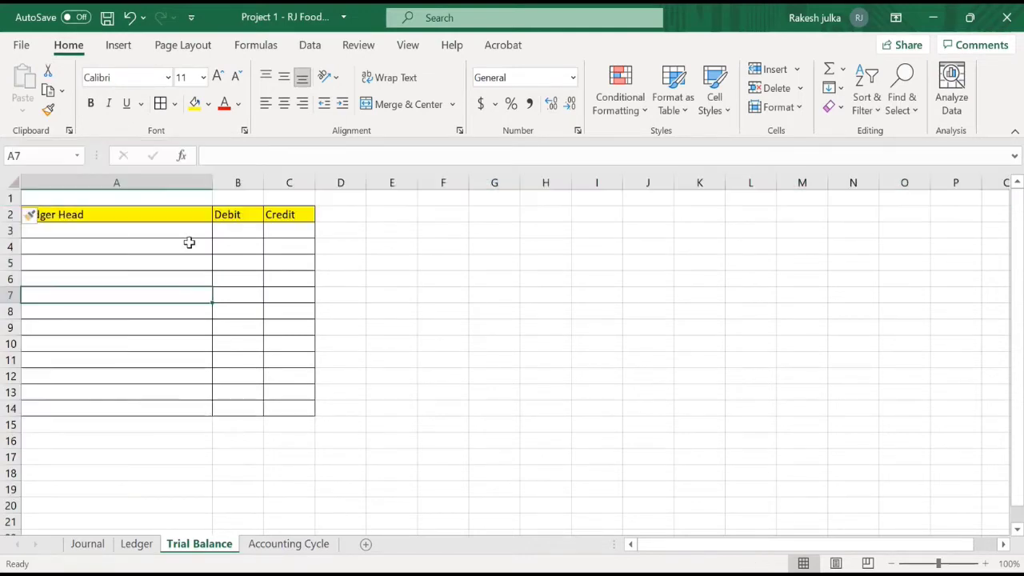
Step: Merge and center A1:C1 and enter the bold title "Trial Balance of RJ Food Company"
{"action": "left_click_drag", "start_coordinate": [160, 198], "coordinate": [290, 198]}
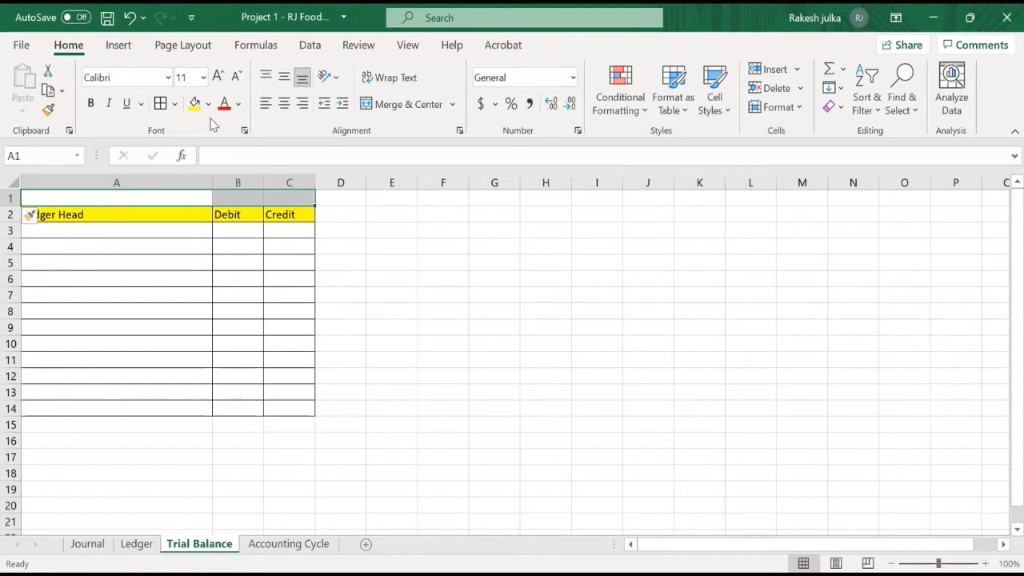
{"action": "type", "text": "Tr"}
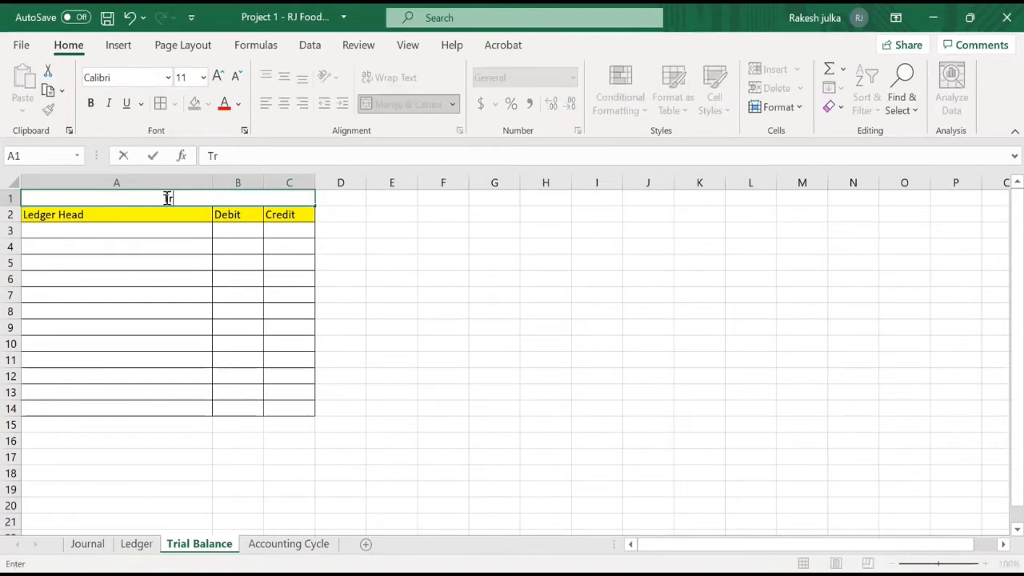
{"action": "type", "text": "ial Balanc"}
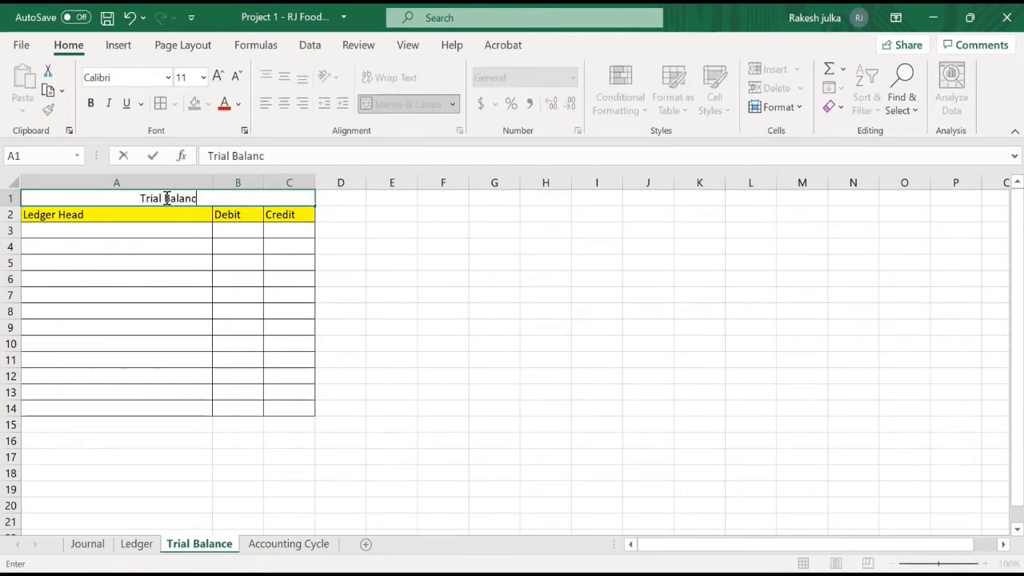
{"action": "type", "text": "e of"}
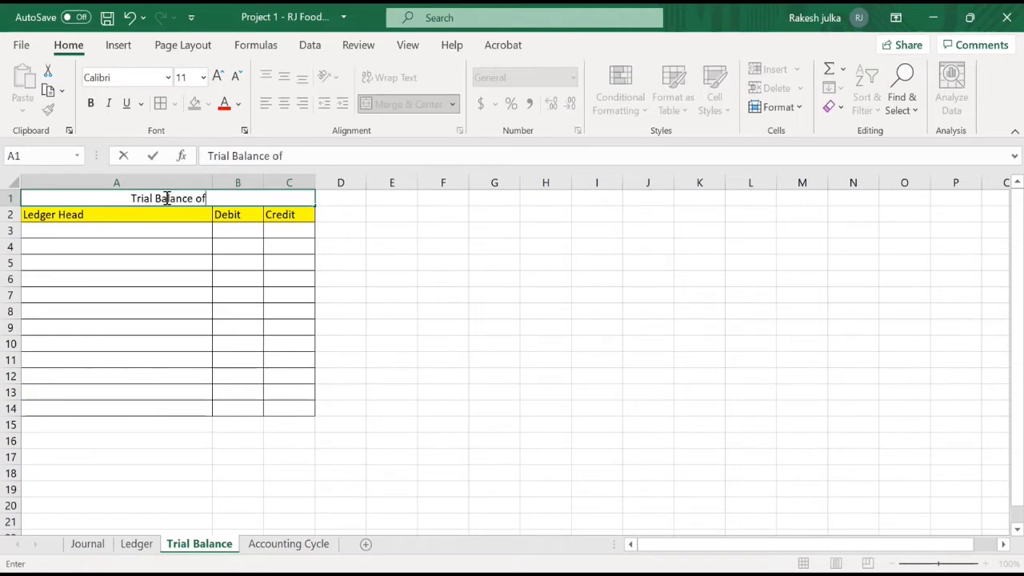
{"action": "type", "text": " RJ G"}
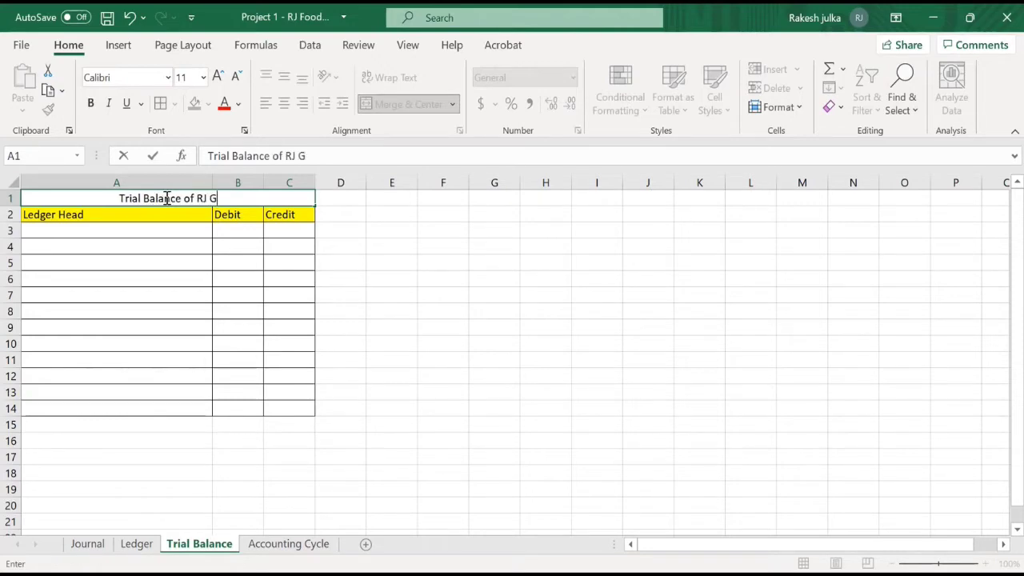
{"action": "key", "text": "BackSpace"}
{"action": "type", "text": "Food"}
{"action": "type", "text": "Company"}
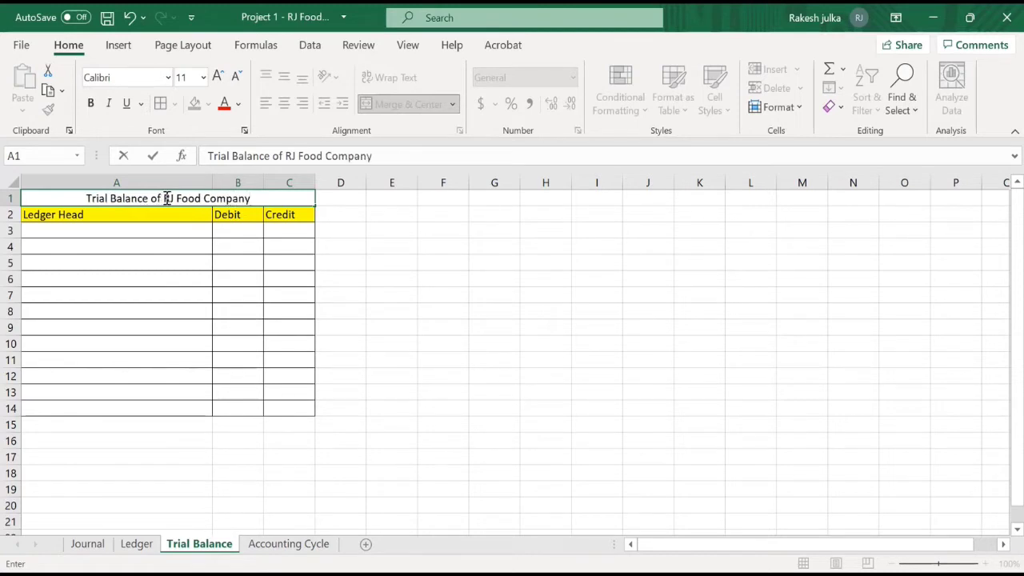
{"action": "key", "text": "Return"}
{"action": "left_click", "coordinate": [164, 197]}
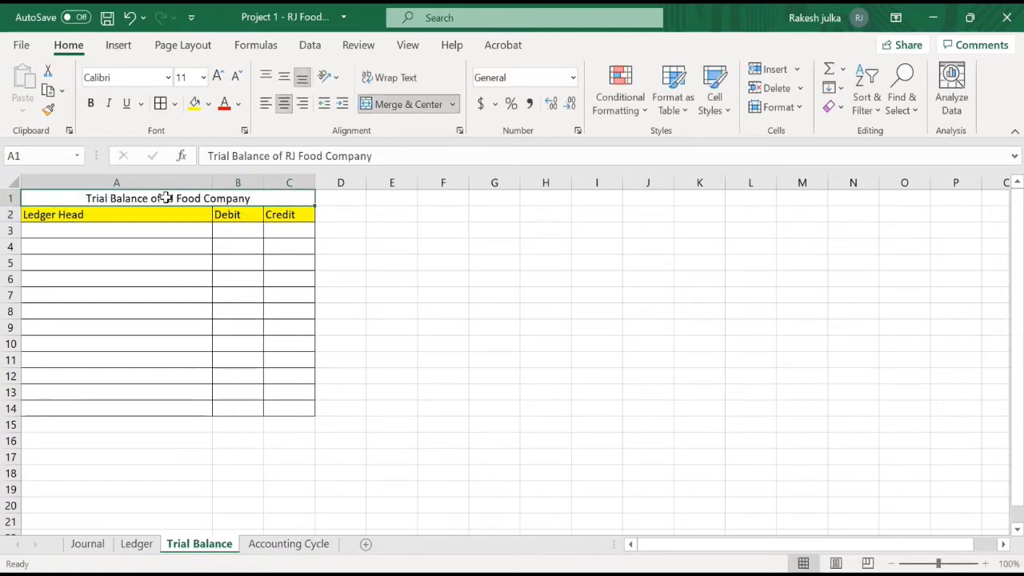
{"action": "key", "text": "ctrl+b"}
{"action": "left_click", "coordinate": [183, 264]}
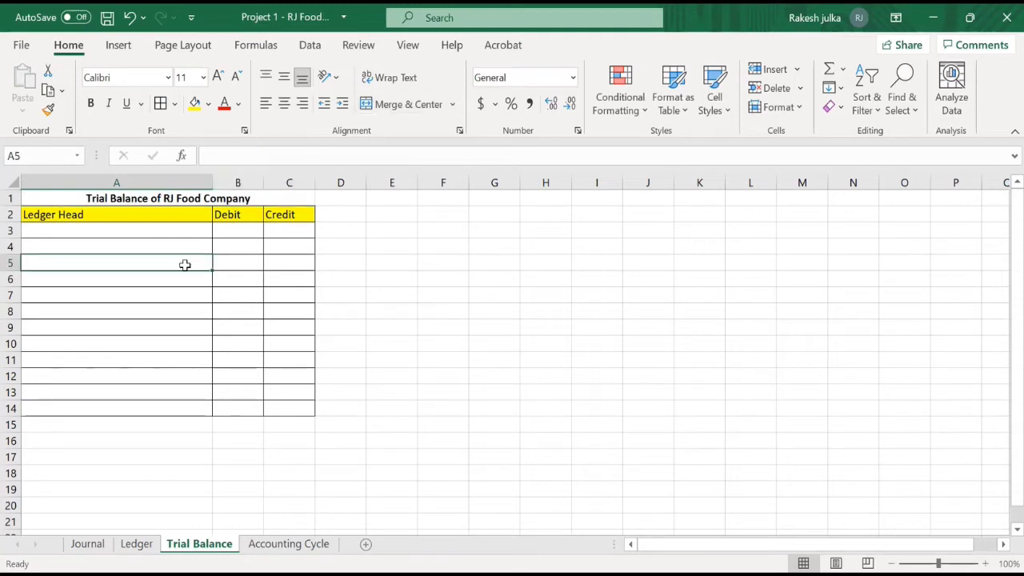
Step: Enlarge the Trial Balance sheet view to 130% and save the workbook
{"action": "scroll", "coordinate": [186, 272], "scroll_direction": "up", "scroll_amount": 1, "text": "ctrl"}
{"action": "scroll", "coordinate": [185, 266], "scroll_direction": "up", "scroll_amount": 1, "text": "ctrl"}
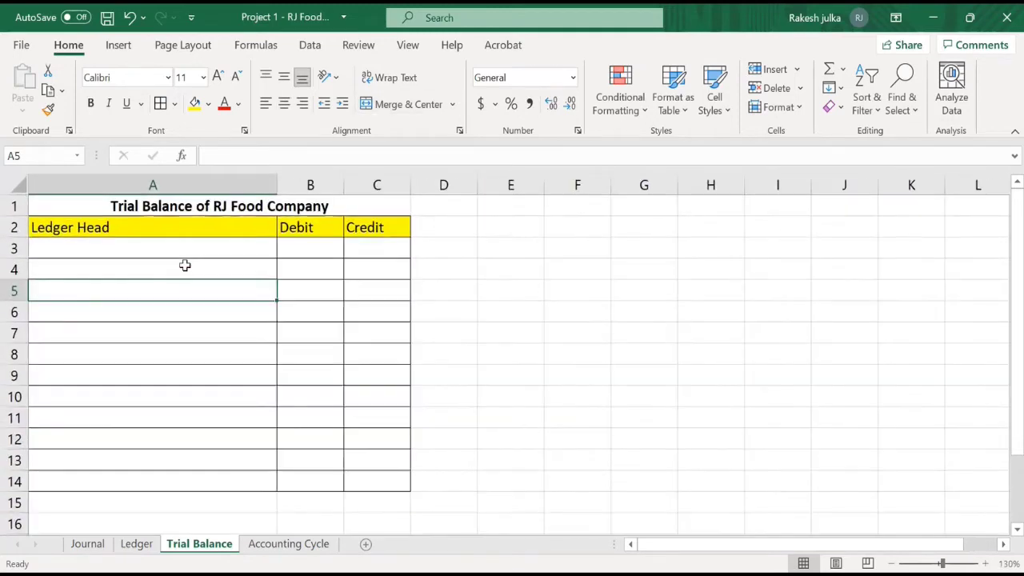
{"action": "key", "text": "ctrl+s"}
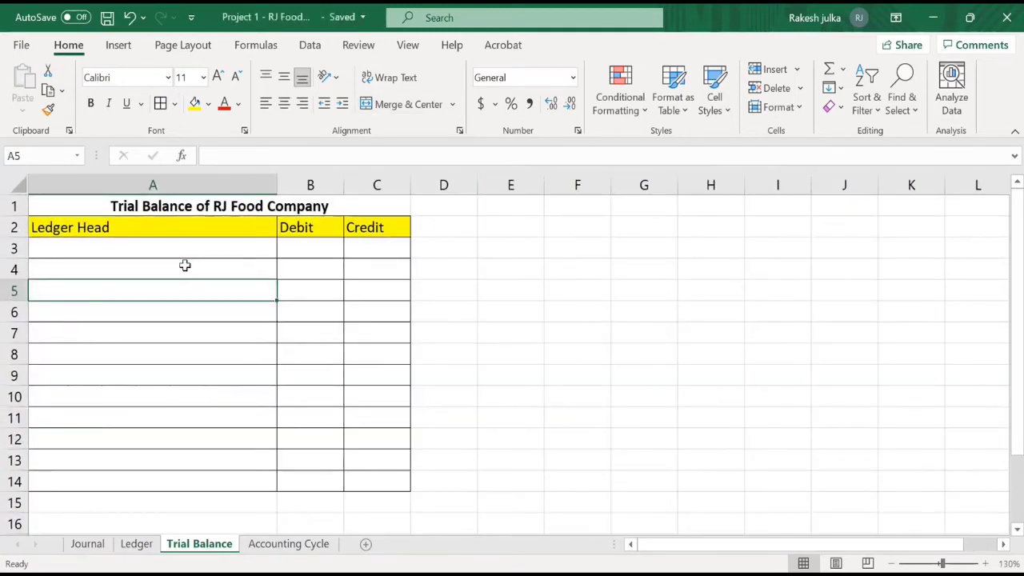
Step: Review the Debit and Credit headings, and check the Cash, Bank and Truck accounts in the Ledger sheet
{"action": "left_click", "coordinate": [291, 230]}
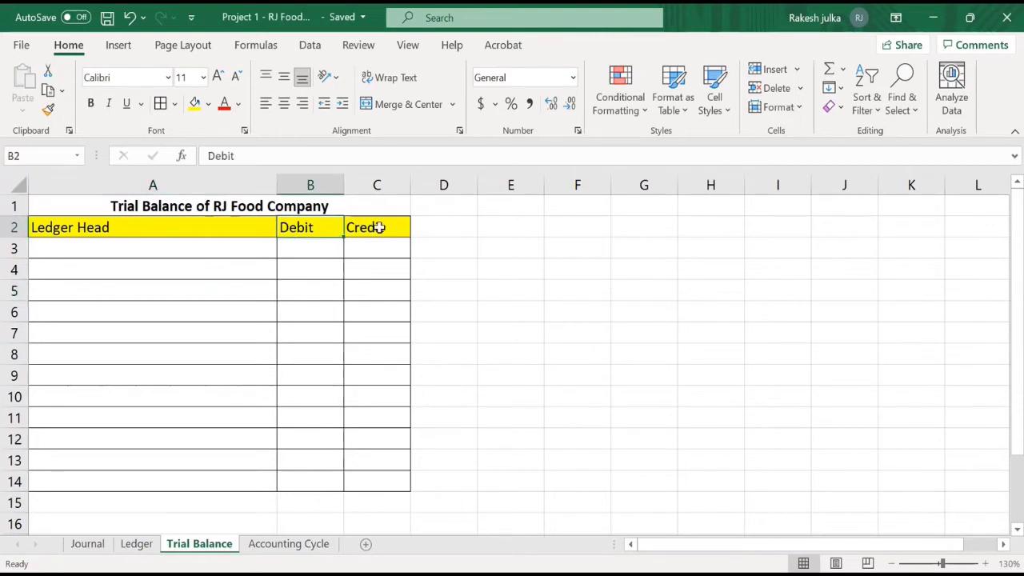
{"action": "left_click", "coordinate": [377, 227]}
{"action": "left_click", "coordinate": [206, 250]}
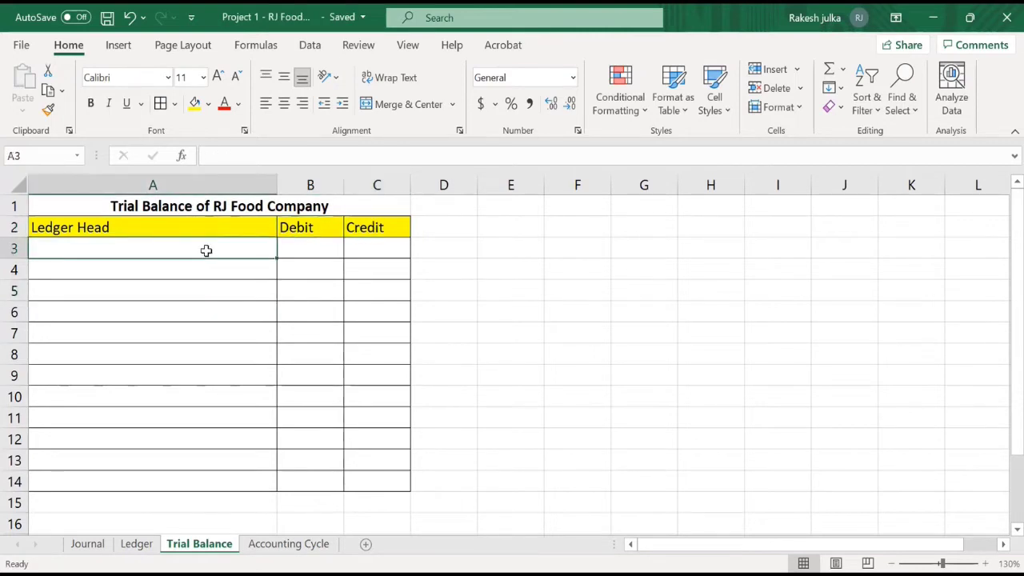
{"action": "left_click", "coordinate": [137, 545]}
{"action": "scroll", "coordinate": [156, 408], "scroll_direction": "up", "scroll_amount": 9}
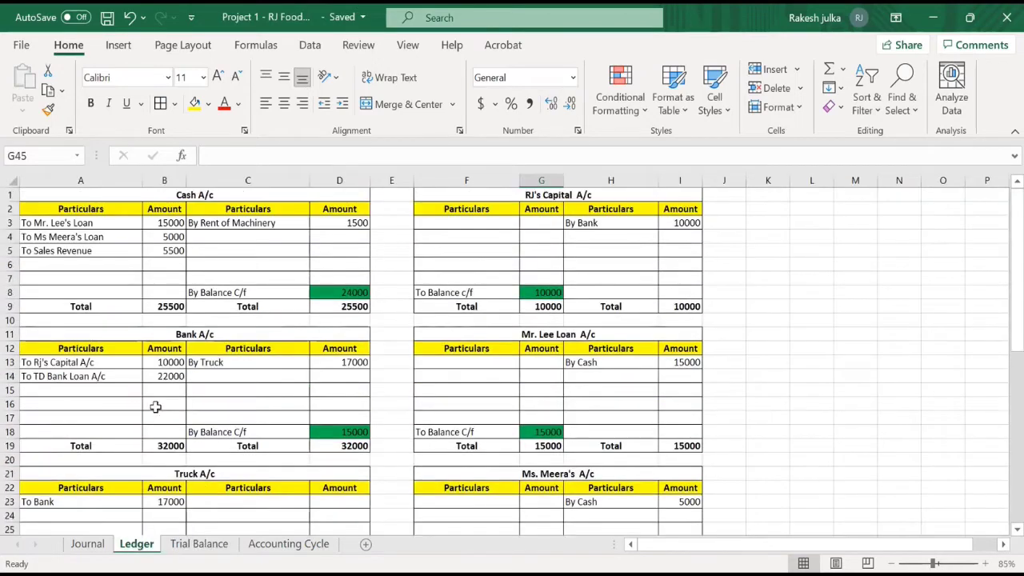
{"action": "left_click", "coordinate": [200, 197]}
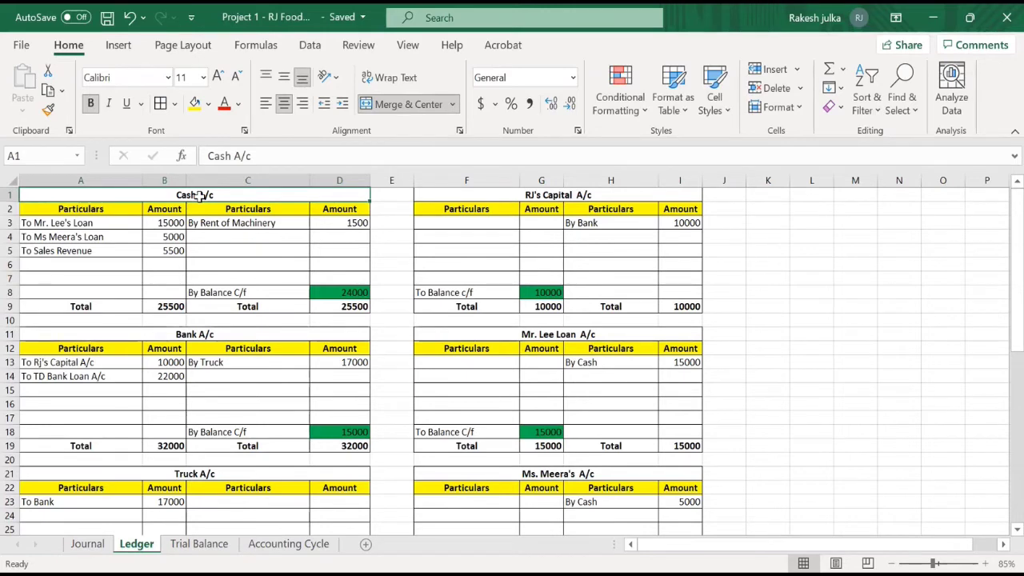
{"action": "left_click", "coordinate": [212, 334]}
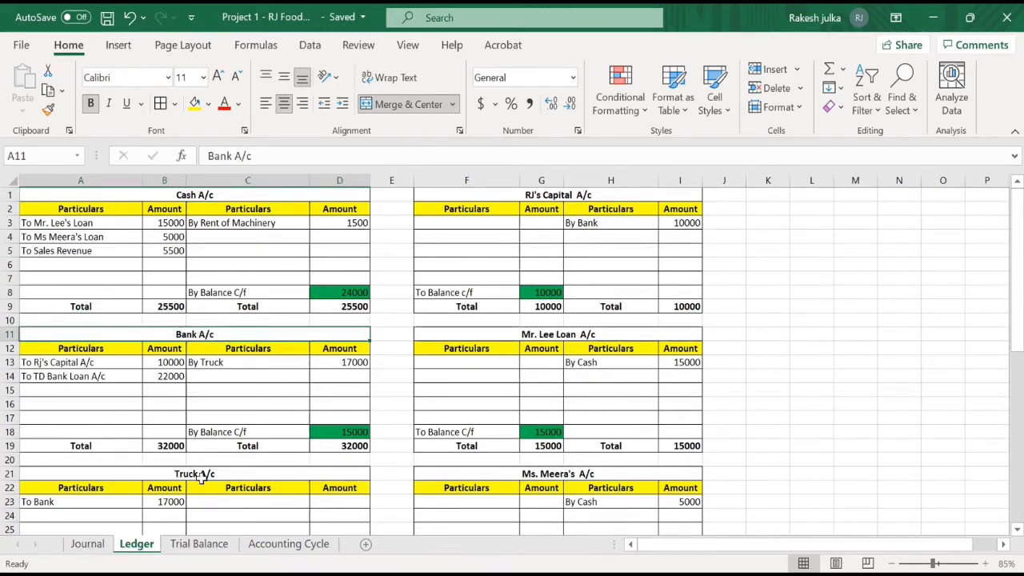
{"action": "left_click", "coordinate": [201, 478]}
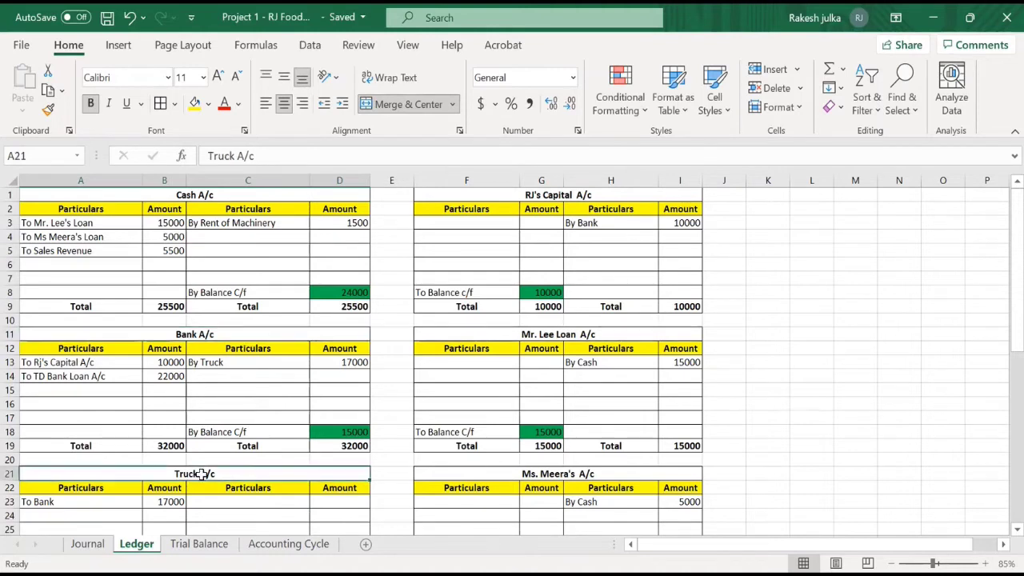
Step: Enter the ledger heads "Cash", "Bank" and "Truck" in A3:A5 of the Trial Balance sheet
{"action": "left_click", "coordinate": [200, 544]}
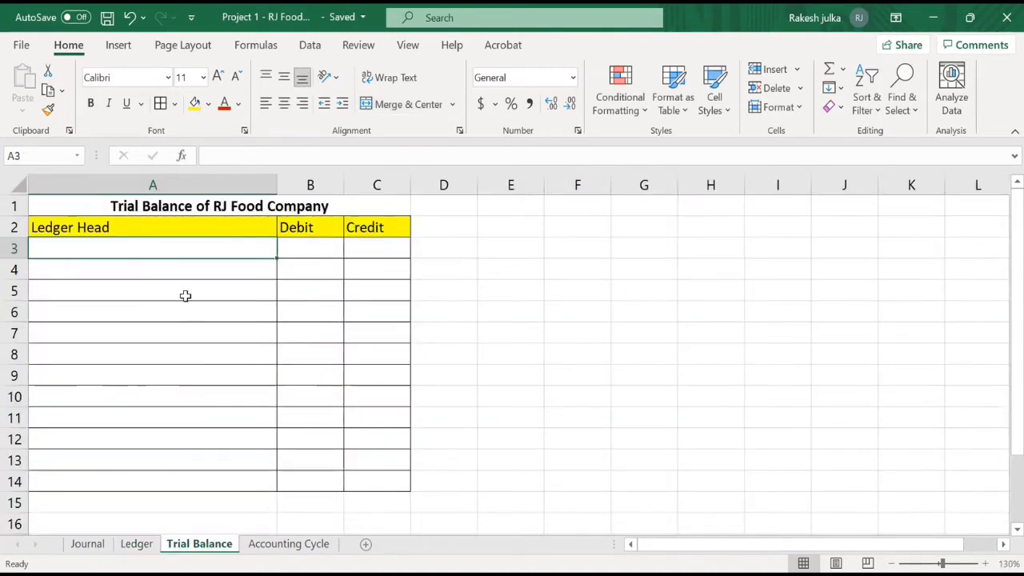
{"action": "type", "text": "Cash"}
{"action": "key", "text": "Return"}
{"action": "type", "text": "BAnk"}
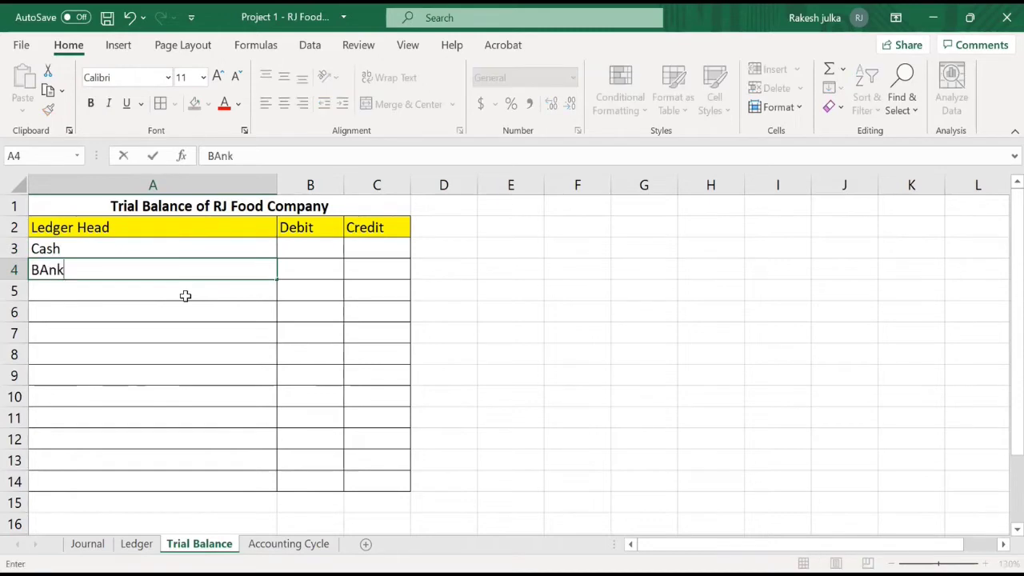
{"action": "key", "text": "Return"}
{"action": "type", "text": "Truck"}
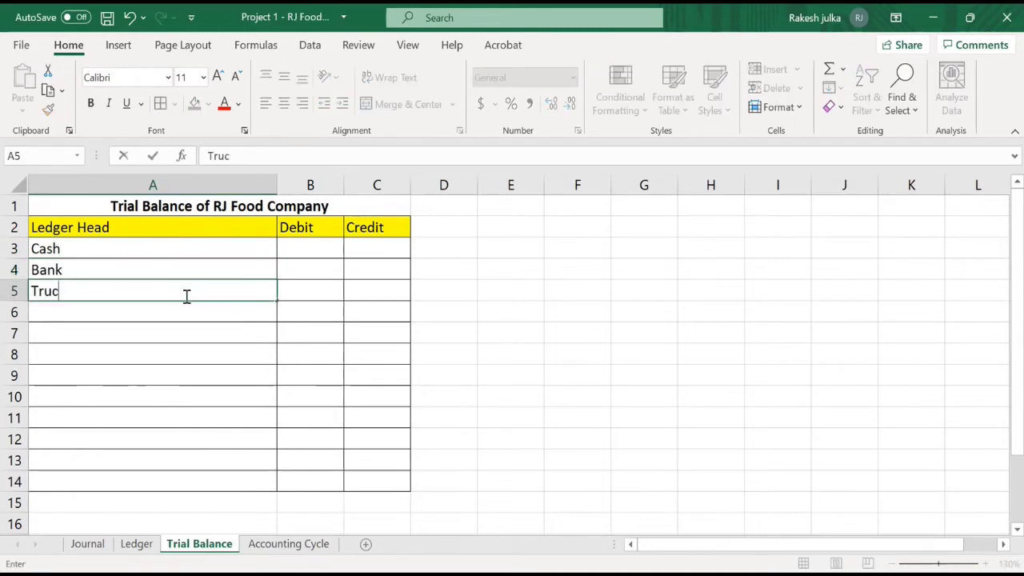
{"action": "key", "text": "Return"}
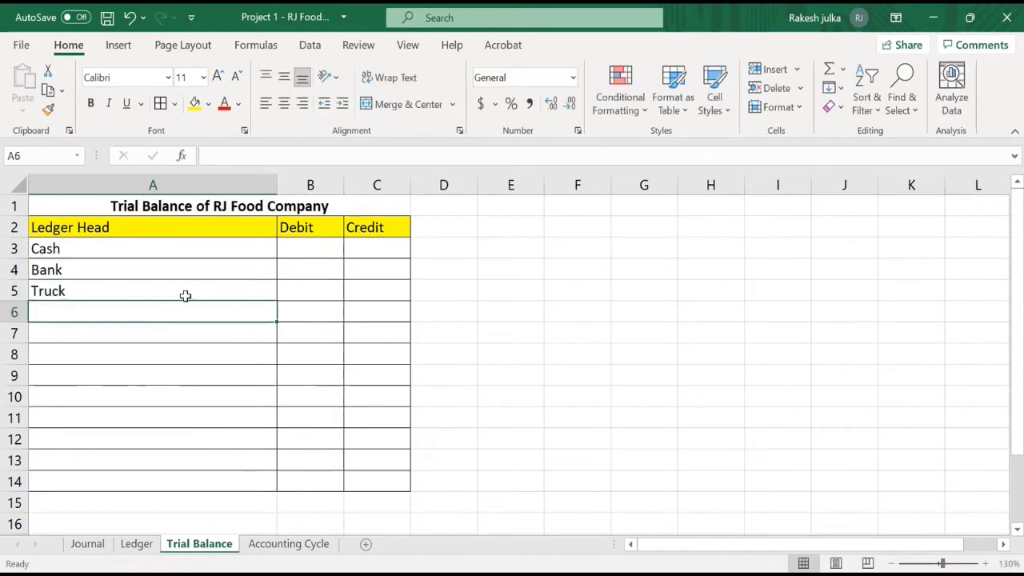
Step: Check the next account in the Ledger sheet and enter "Rent of Machinery" in A6 of the Trial Balance sheet
{"action": "left_click", "coordinate": [276, 544]}
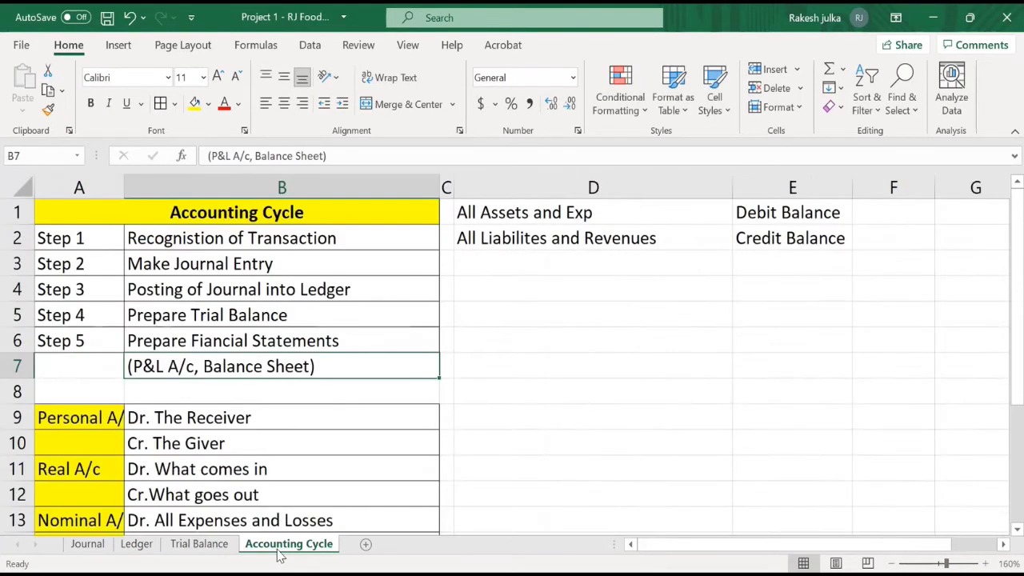
{"action": "left_click", "coordinate": [136, 545]}
{"action": "scroll", "coordinate": [336, 456], "scroll_direction": "down", "scroll_amount": 3}
{"action": "scroll", "coordinate": [320, 465], "scroll_direction": "down", "scroll_amount": 2}
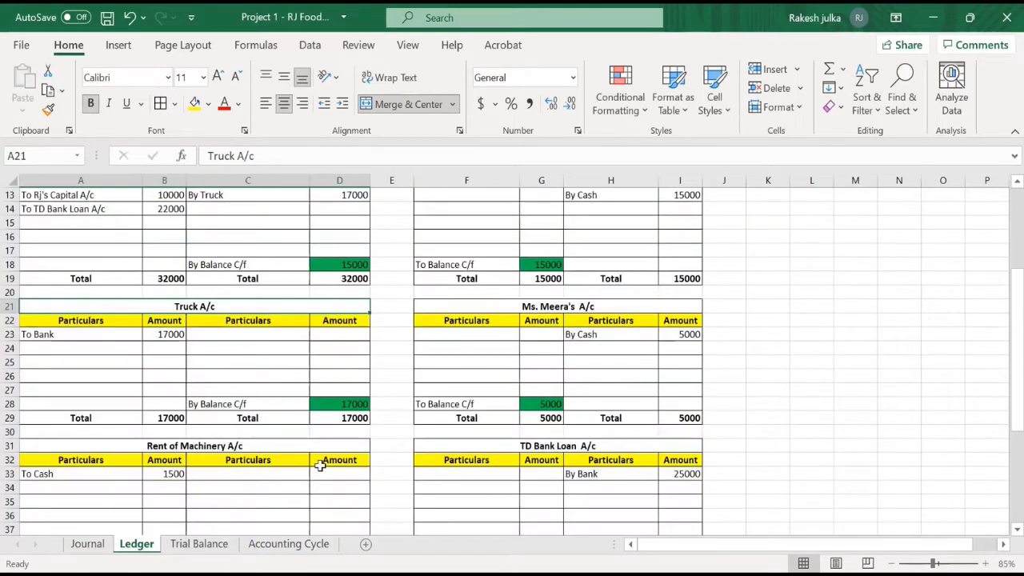
{"action": "left_click", "coordinate": [196, 544]}
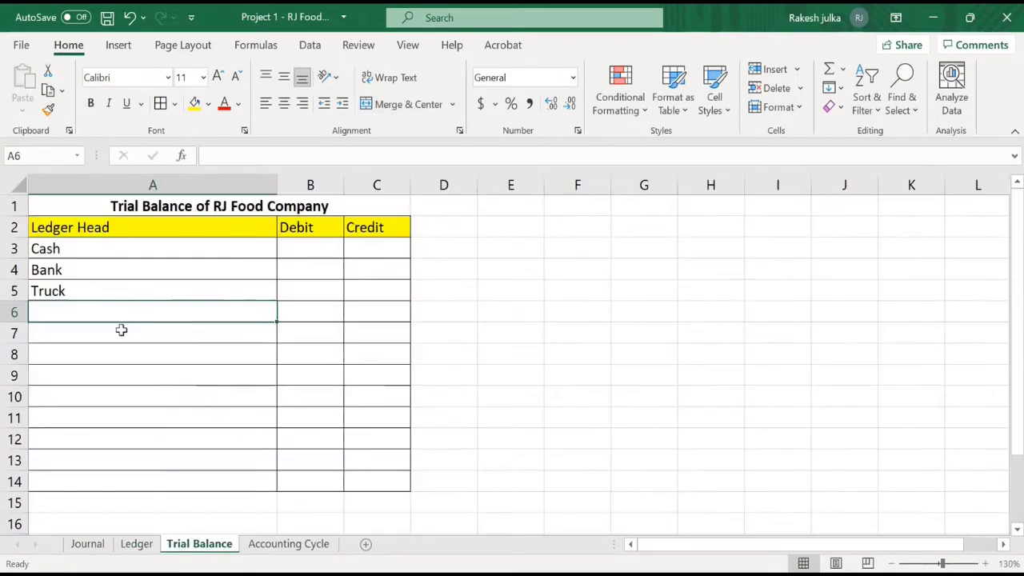
{"action": "type", "text": "Rent o"}
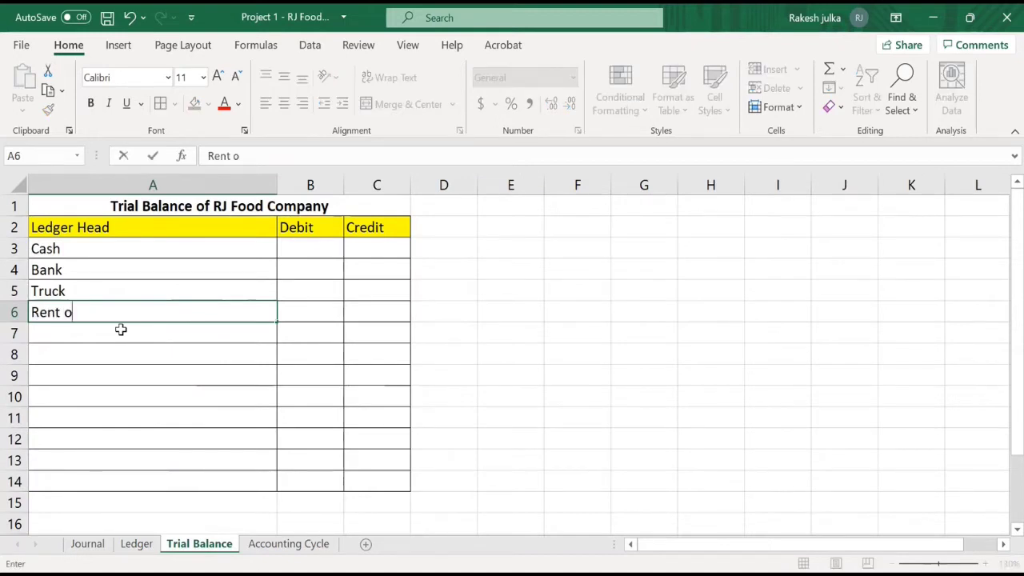
{"action": "type", "text": "f Machinery"}
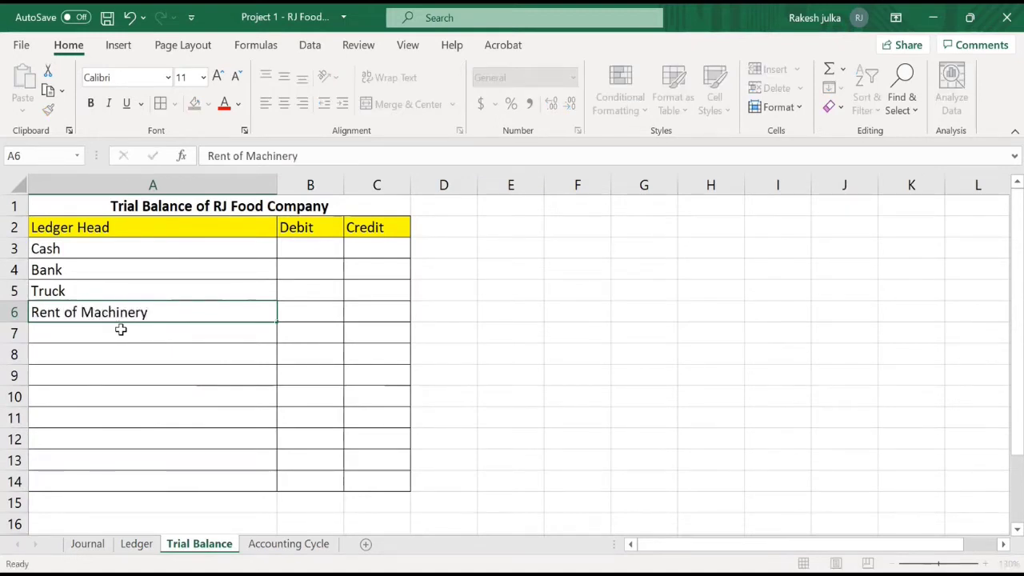
{"action": "key", "text": "Return"}
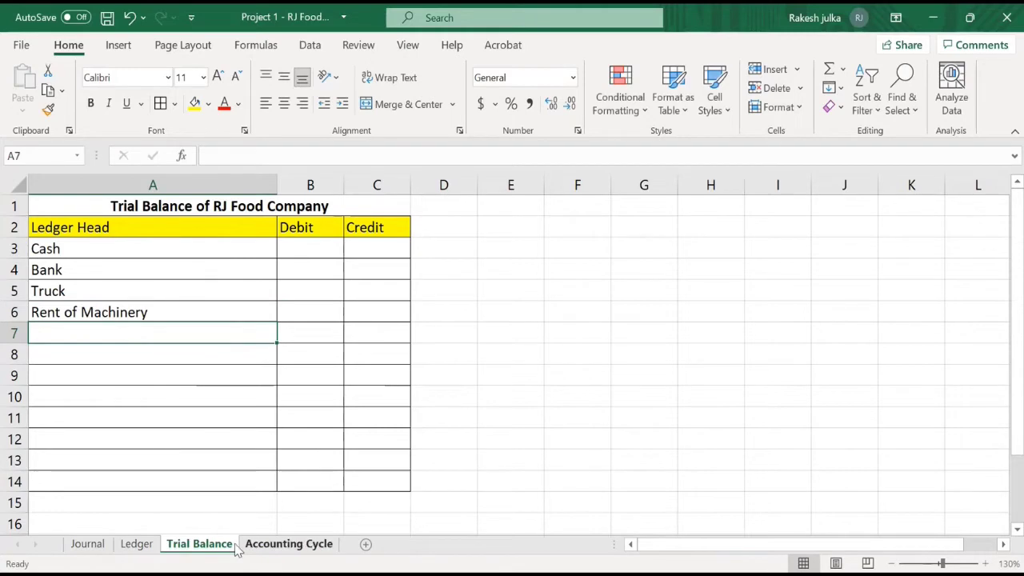
Step: Check the account after Rent of Machinery in the Ledger sheet and enter "RJ's Capital" in A7 of the Trial Balance sheet
{"action": "left_click", "coordinate": [138, 544]}
{"action": "scroll", "coordinate": [279, 444], "scroll_direction": "up", "scroll_amount": 4}
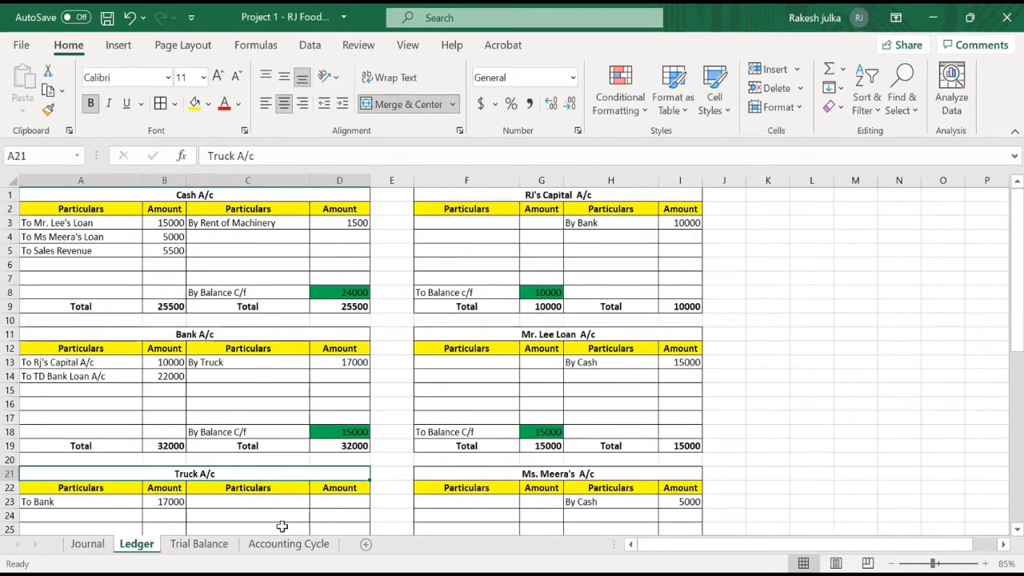
{"action": "left_click", "coordinate": [200, 544]}
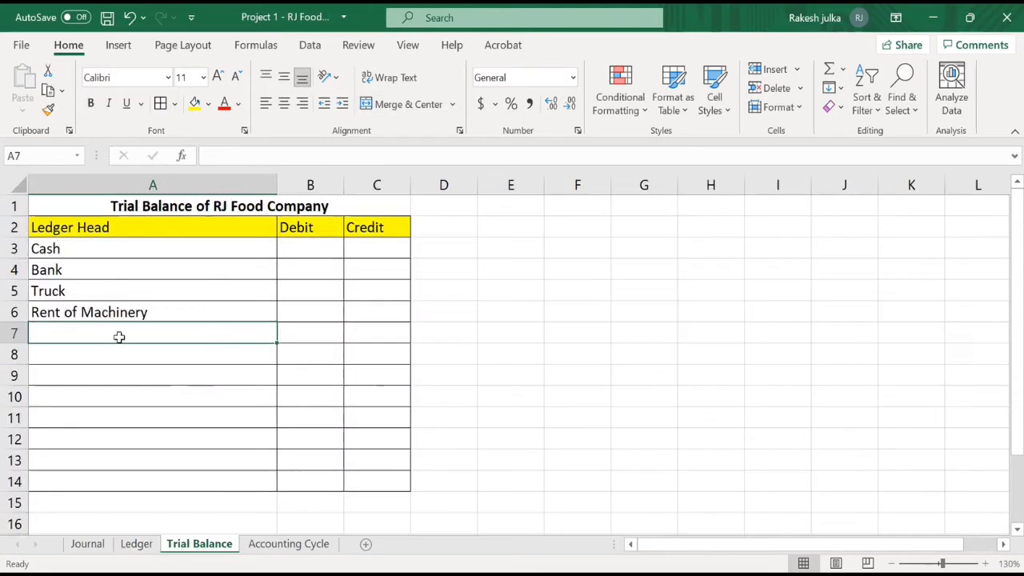
{"action": "type", "text": "RJ's"}
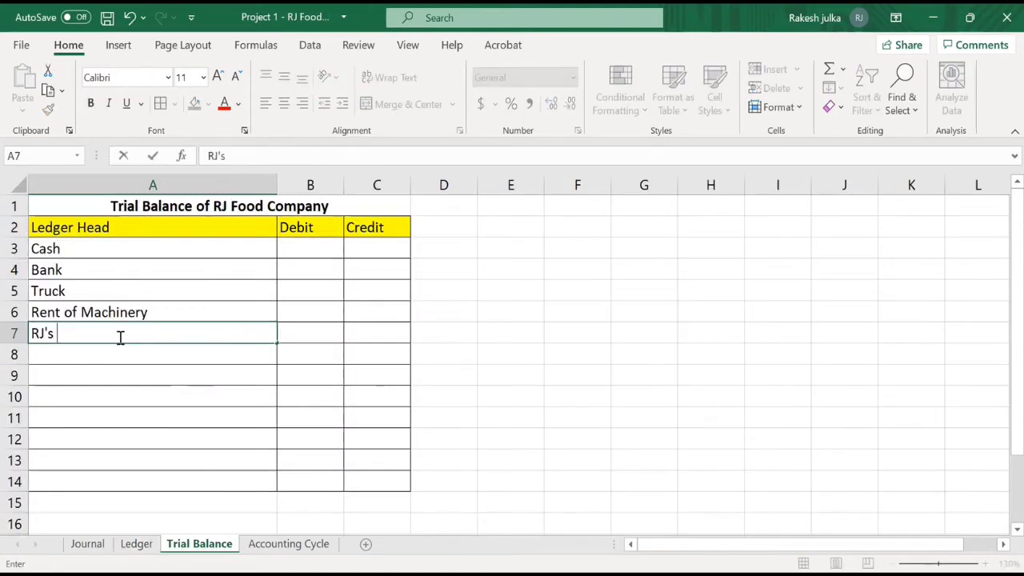
{"action": "type", "text": " Capital"}
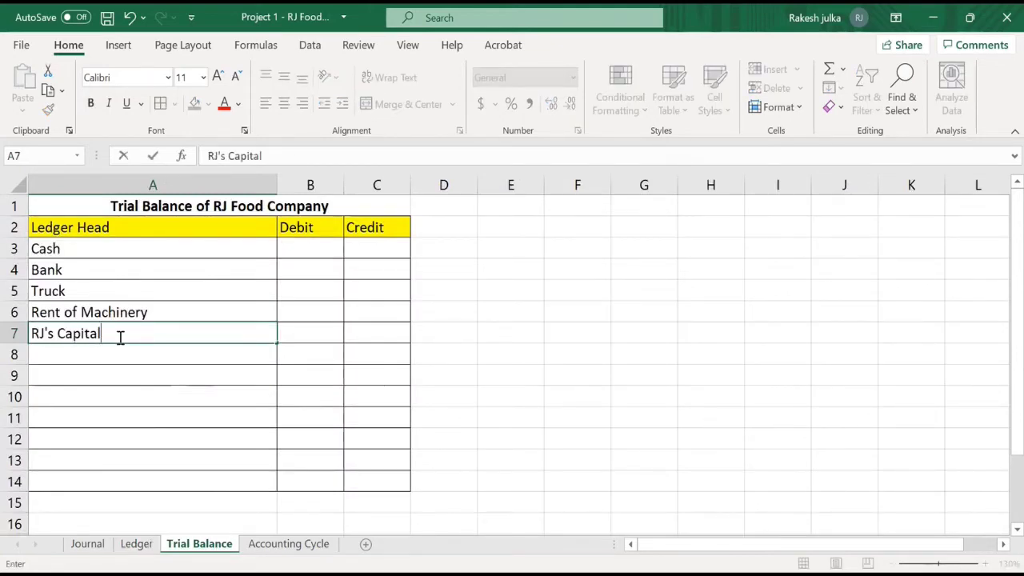
{"action": "key", "text": "Return"}
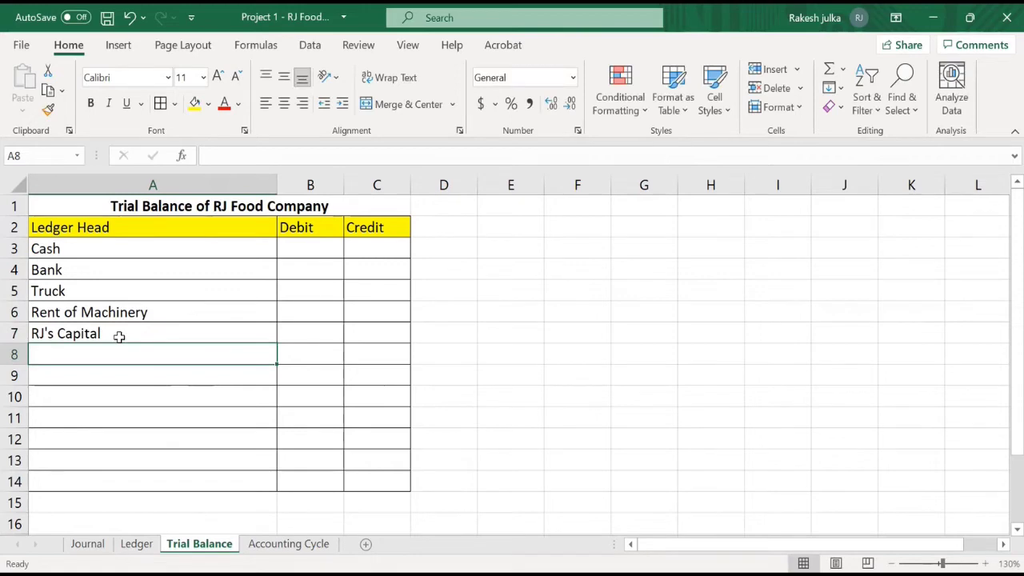
Step: Check the account below RJ's Capital in the Ledger sheet and enter that lender's loan account name in A8 of the Trial Balance sheet
{"action": "left_click", "coordinate": [137, 544]}
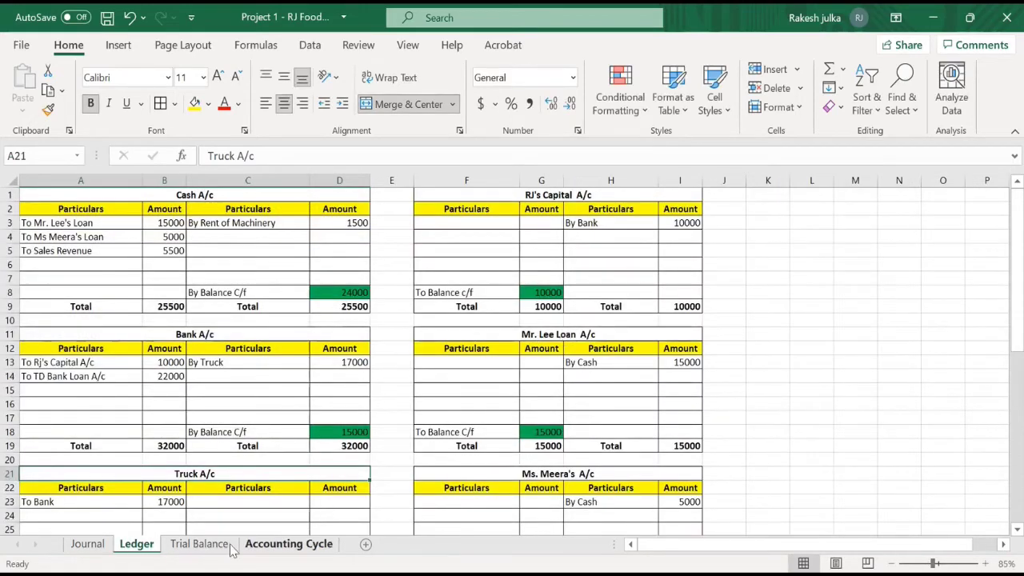
{"action": "left_click", "coordinate": [199, 544]}
{"action": "type", "text": "Mr"}
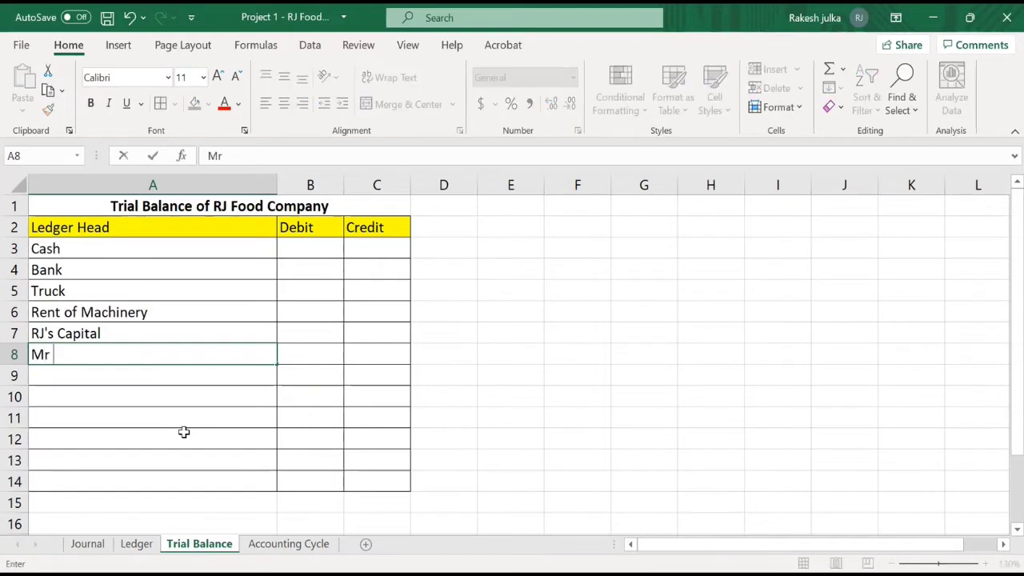
{"action": "type", "text": ". Lee's Loan"}
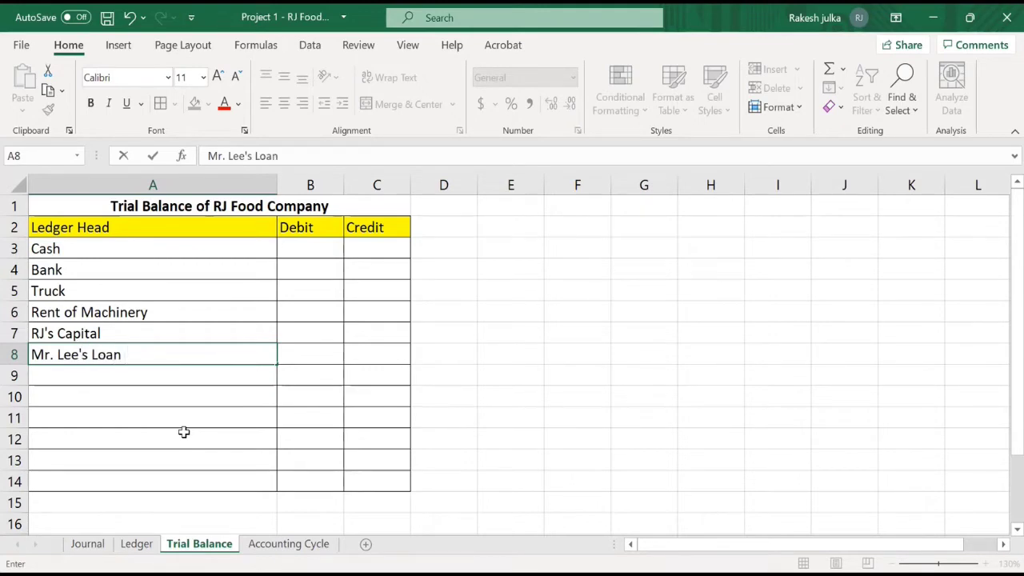
{"action": "key", "text": "Return"}
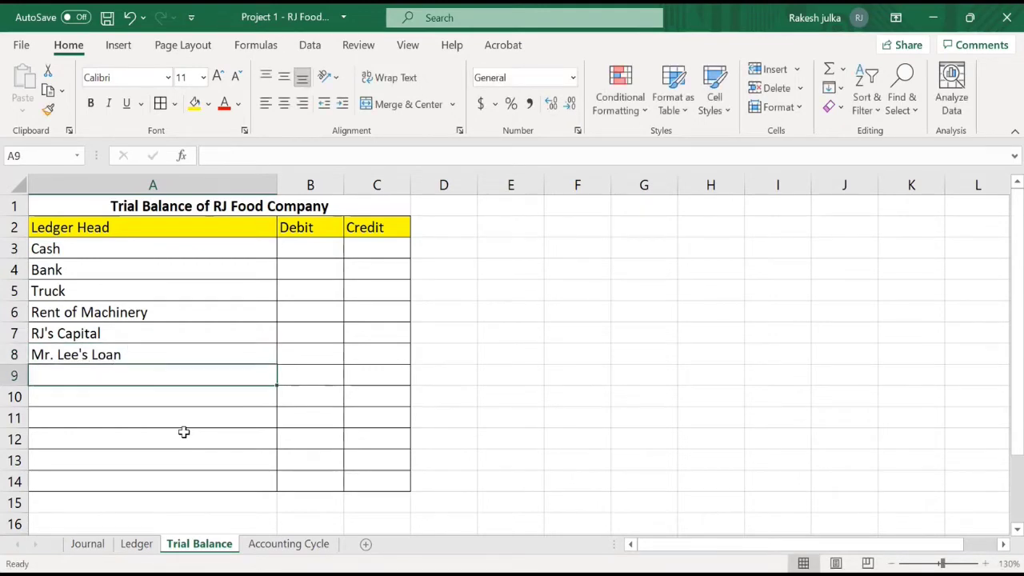
Step: Find the second individual lender's account in the Ledger sheet and enter the lender's title and name in A9 of the Trial Balance sheet
{"action": "left_click", "coordinate": [136, 543]}
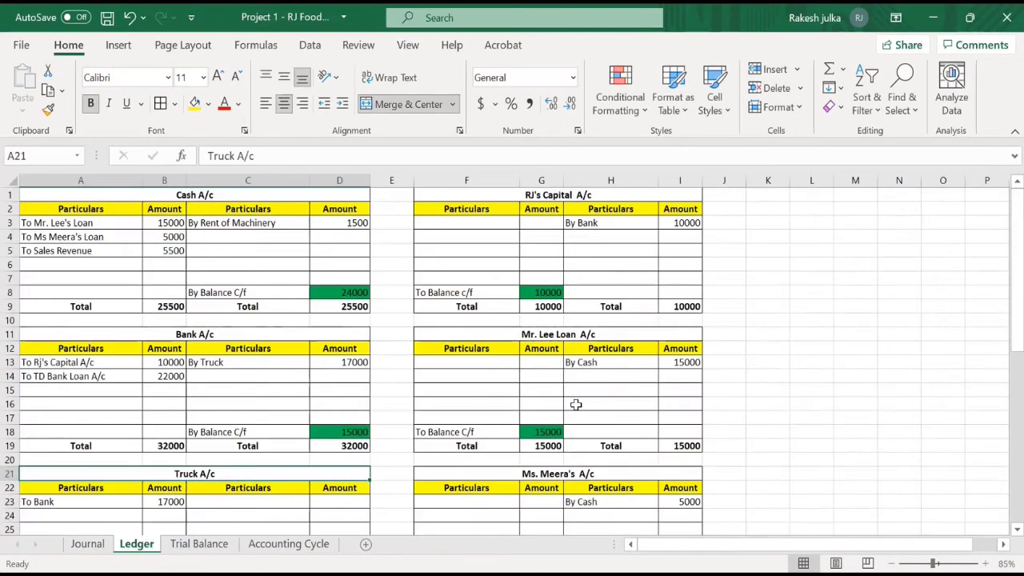
{"action": "scroll", "coordinate": [548, 463], "scroll_direction": "down", "scroll_amount": 1}
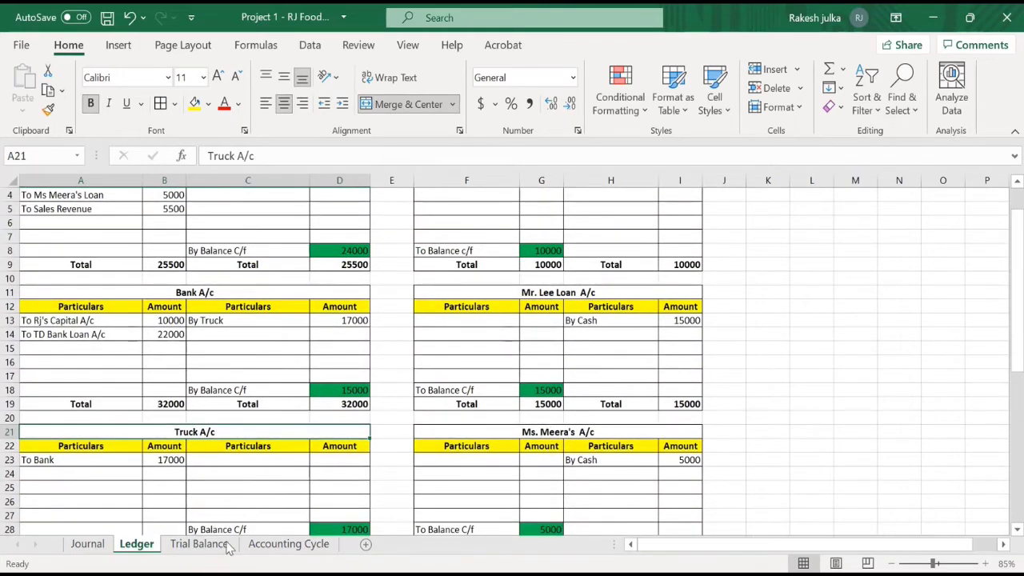
{"action": "left_click", "coordinate": [201, 544]}
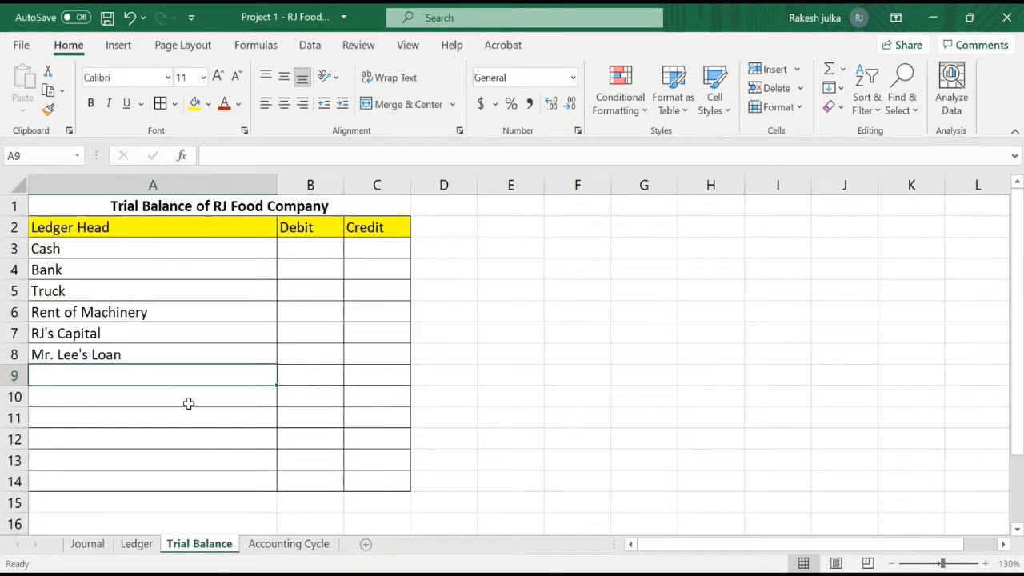
{"action": "type", "text": "S"}
{"action": "type", "text": "Ms."}
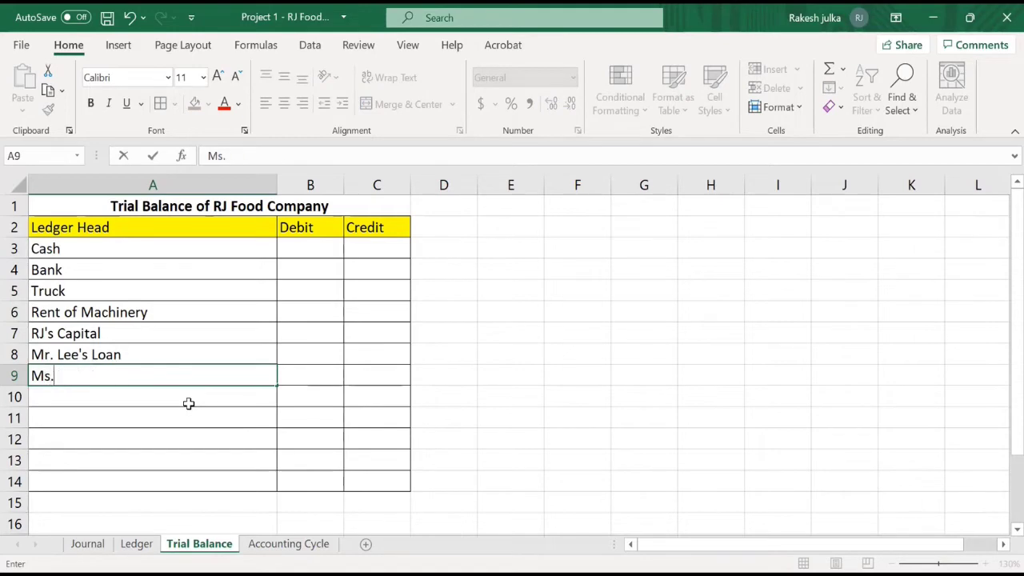
{"action": "type", "text": " Meera"}
{"action": "key", "text": "Return"}
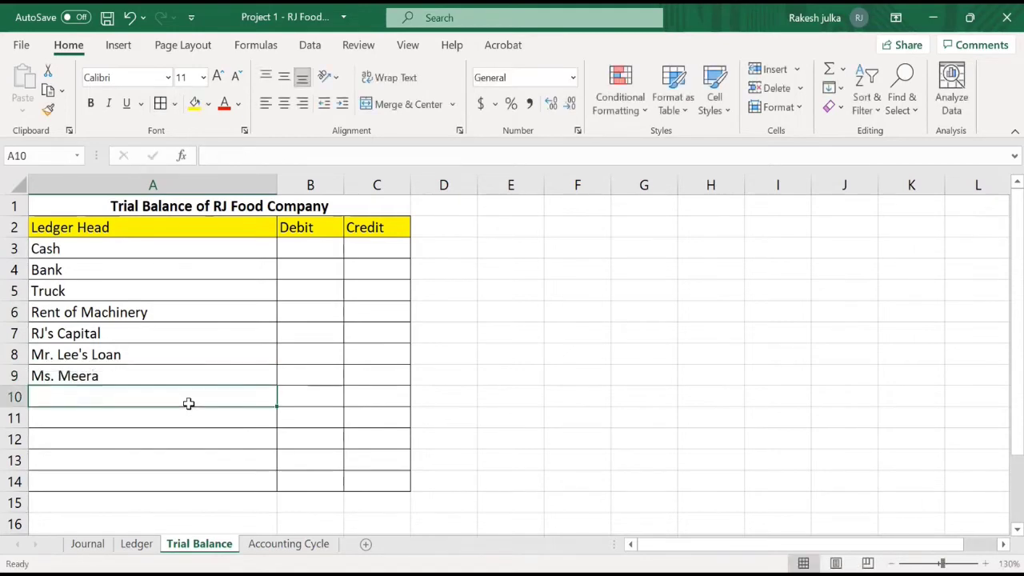
Step: Look up the following loan account in the Ledger sheet and enter "TD Bank Loan" in A10 of the Trial Balance sheet
{"action": "left_click", "coordinate": [146, 548]}
{"action": "scroll", "coordinate": [555, 480], "scroll_direction": "down", "scroll_amount": 4}
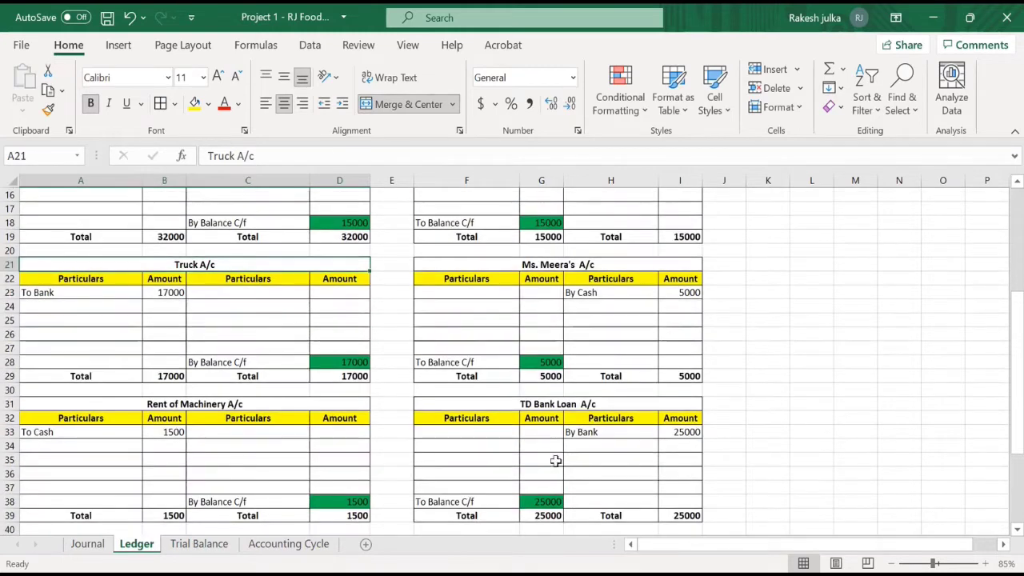
{"action": "scroll", "coordinate": [557, 457], "scroll_direction": "down", "scroll_amount": 1}
{"action": "left_click", "coordinate": [195, 544]}
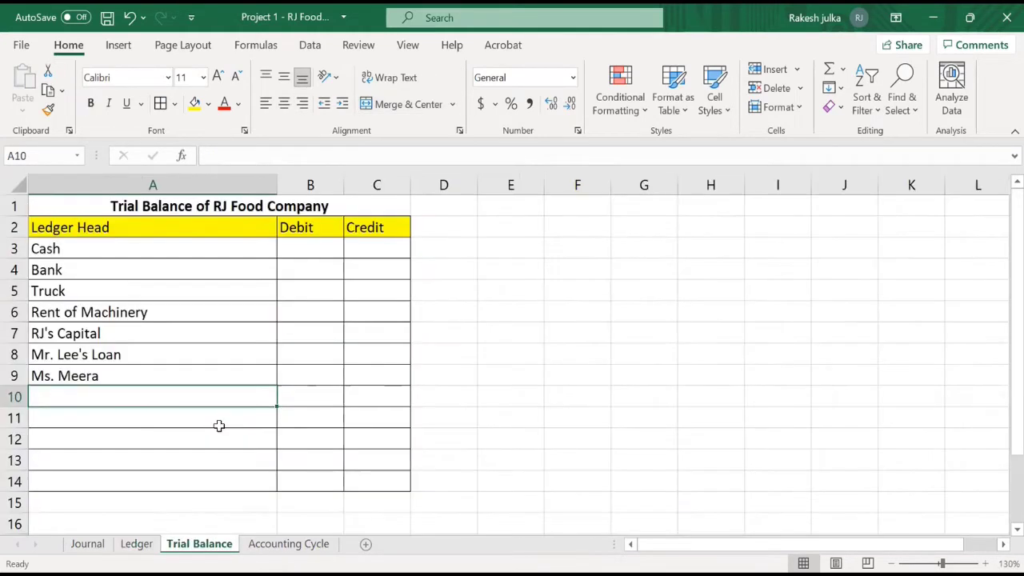
{"action": "type", "text": "TD Bank Loan"}
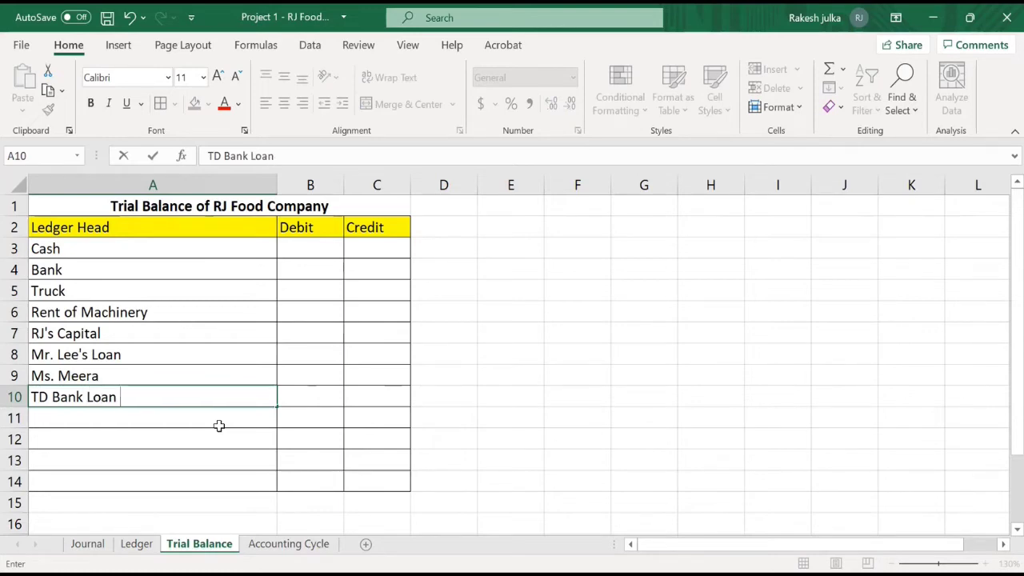
{"action": "key", "text": "Return"}
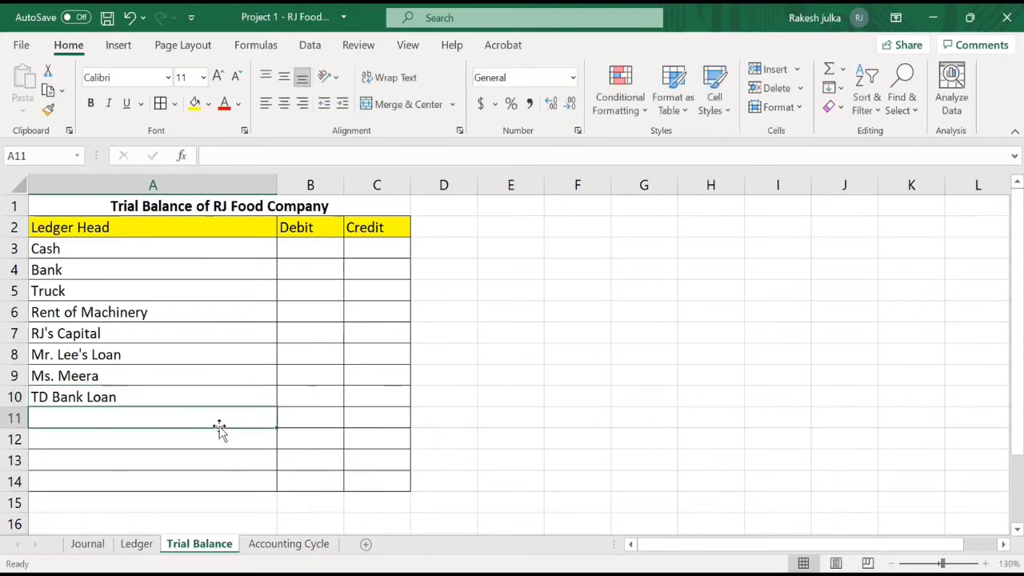
Step: Check the last account in the Ledger sheet and enter "Sales Revenue" in A11 of the Trial Balance sheet
{"action": "left_click", "coordinate": [138, 544]}
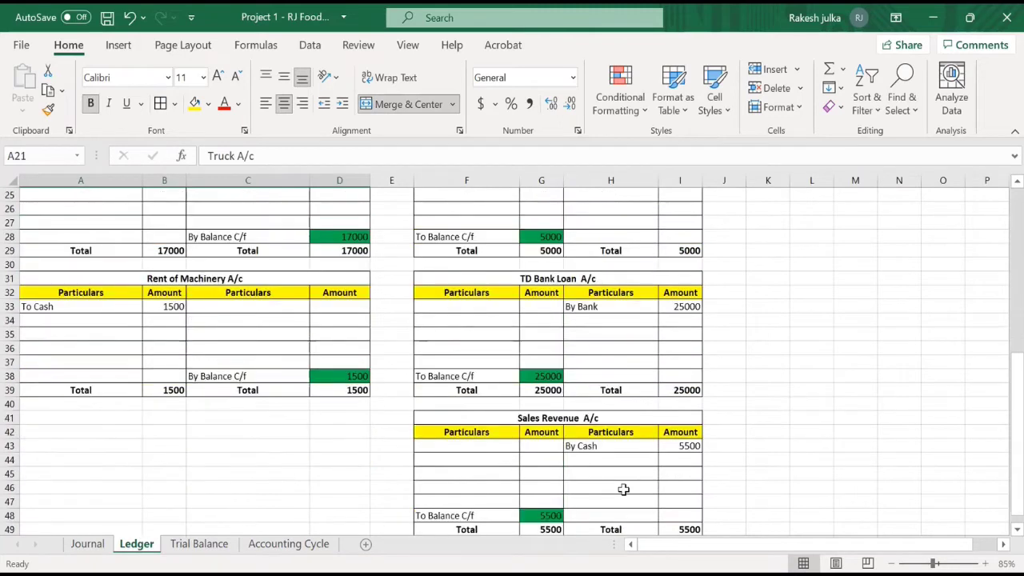
{"action": "left_click", "coordinate": [202, 546]}
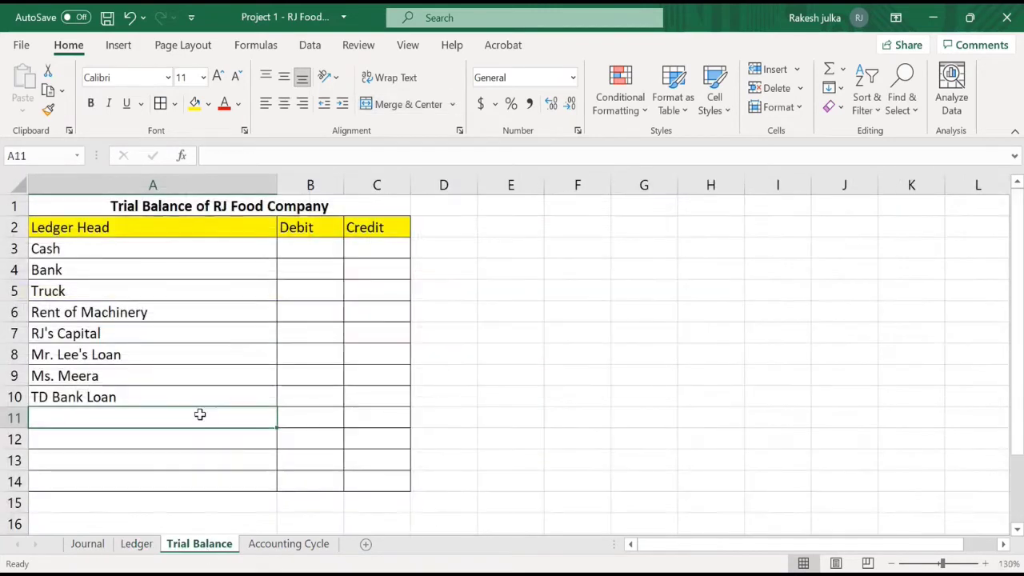
{"action": "type", "text": "Salare"}
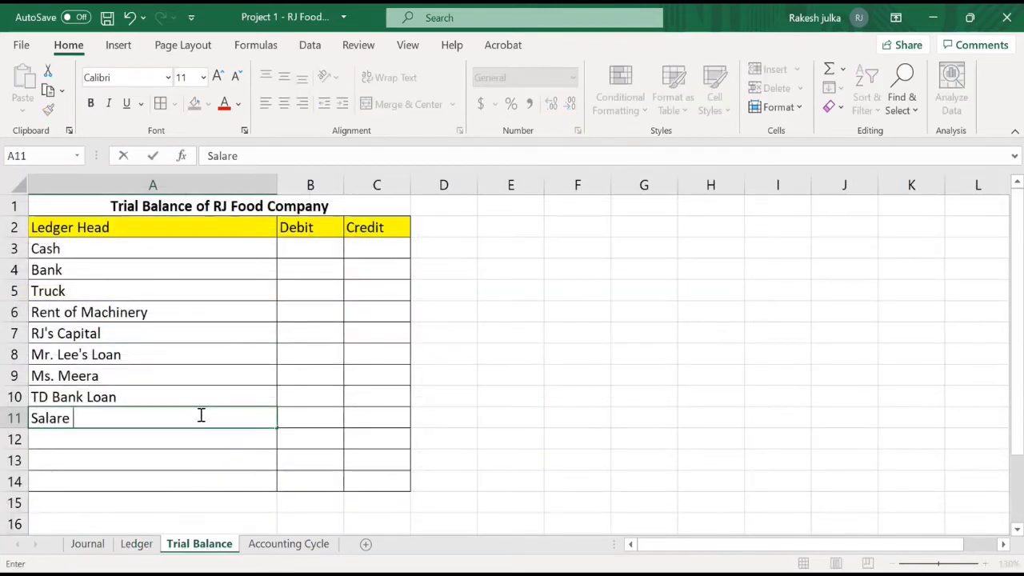
{"action": "key", "text": "BackSpace"}
{"action": "key", "text": "BackSpace"}
{"action": "key", "text": "BackSpace"}
{"action": "type", "text": "es "}
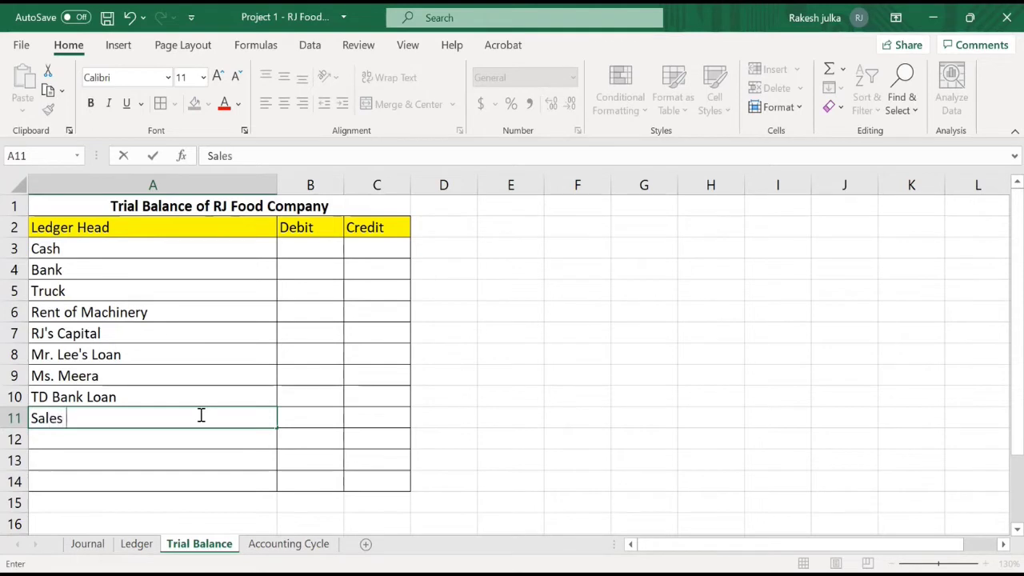
{"action": "type", "text": "Revenue"}
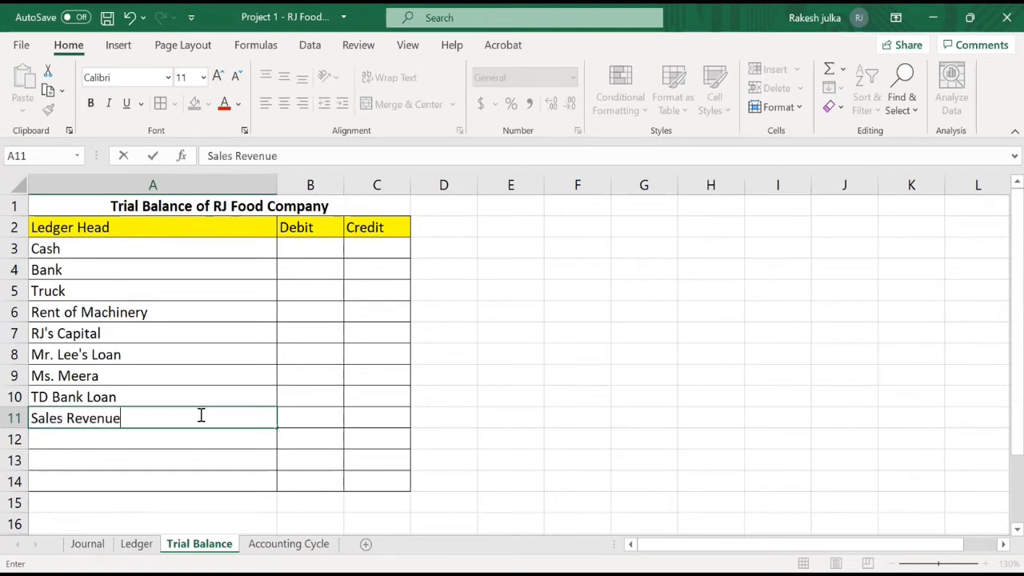
{"action": "key", "text": "Return"}
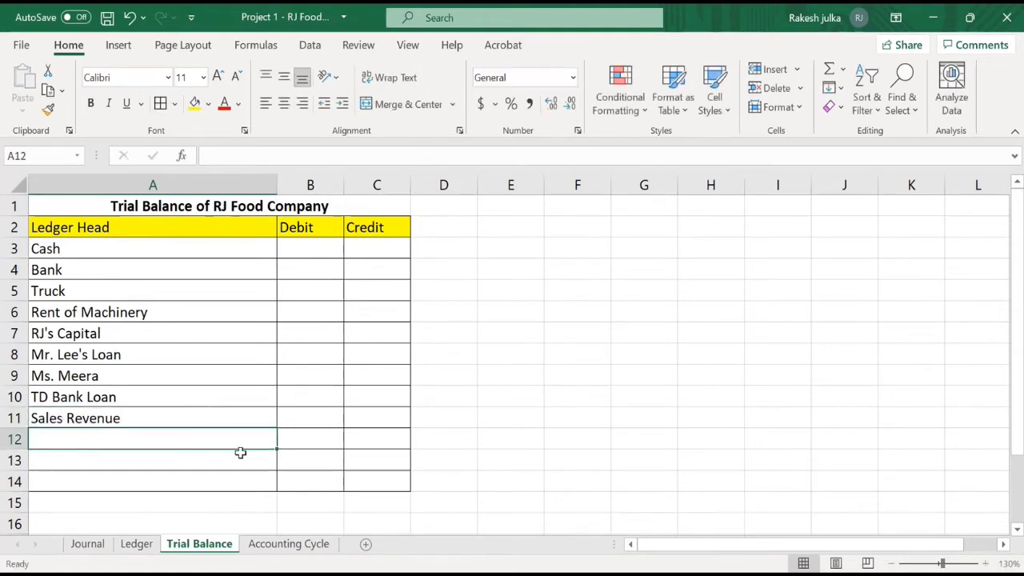
Step: Compare the carried-forward balances of the Cash and RJ's Capital accounts in the Ledger sheet with the Trial Balance's Debit and Credit columns
{"action": "left_click", "coordinate": [147, 548]}
{"action": "scroll", "coordinate": [230, 250], "scroll_direction": "up", "scroll_amount": 8}
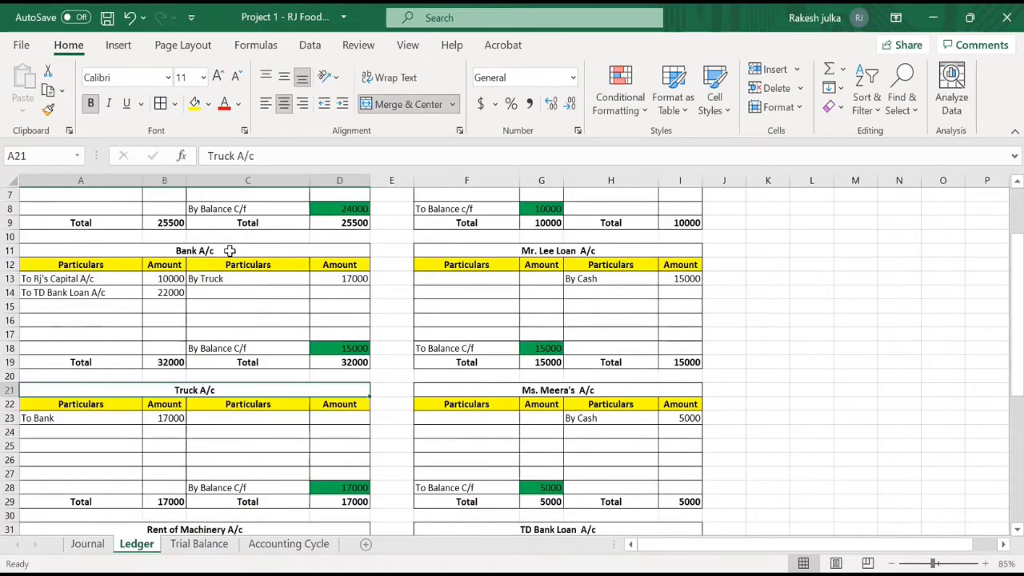
{"action": "left_click", "coordinate": [355, 295]}
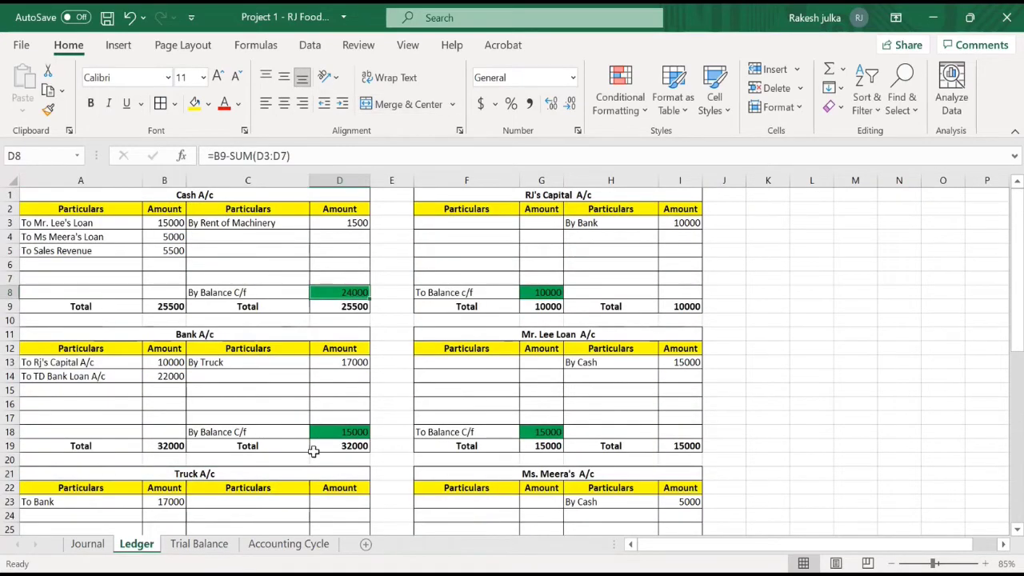
{"action": "left_click", "coordinate": [199, 544]}
{"action": "left_click", "coordinate": [286, 246]}
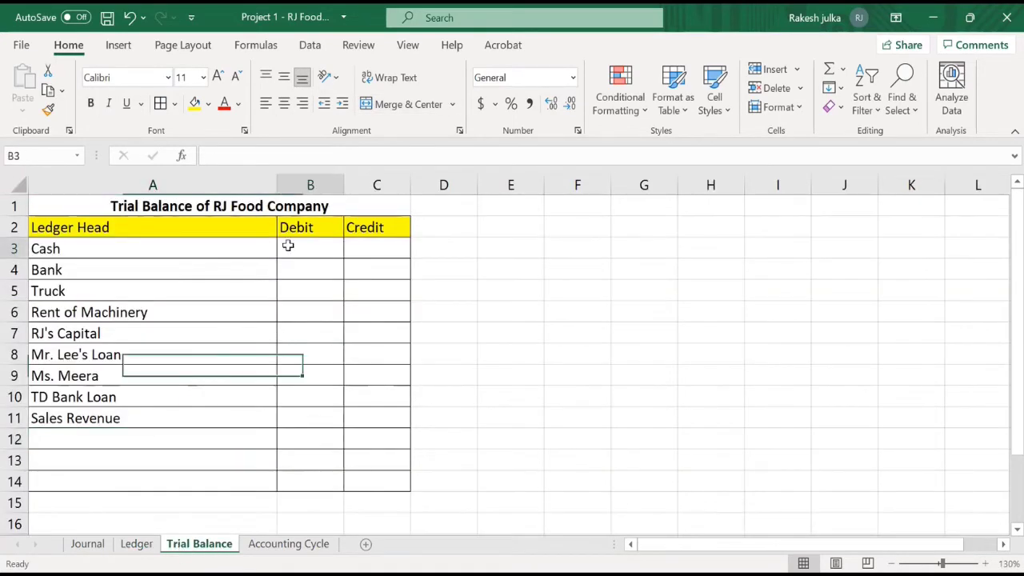
{"action": "left_click", "coordinate": [134, 545]}
{"action": "left_click", "coordinate": [544, 292]}
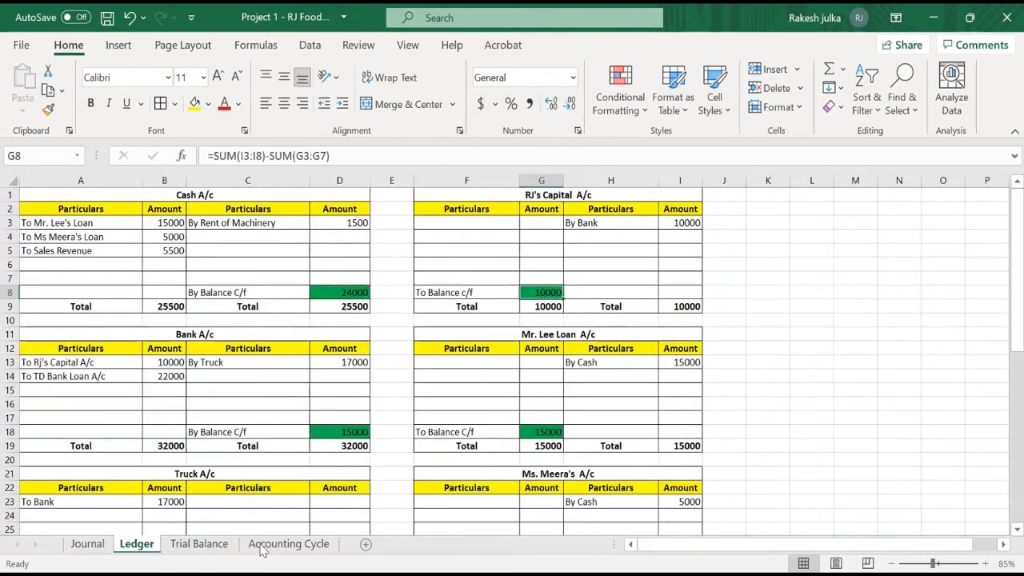
{"action": "left_click", "coordinate": [216, 545]}
{"action": "left_click", "coordinate": [389, 252]}
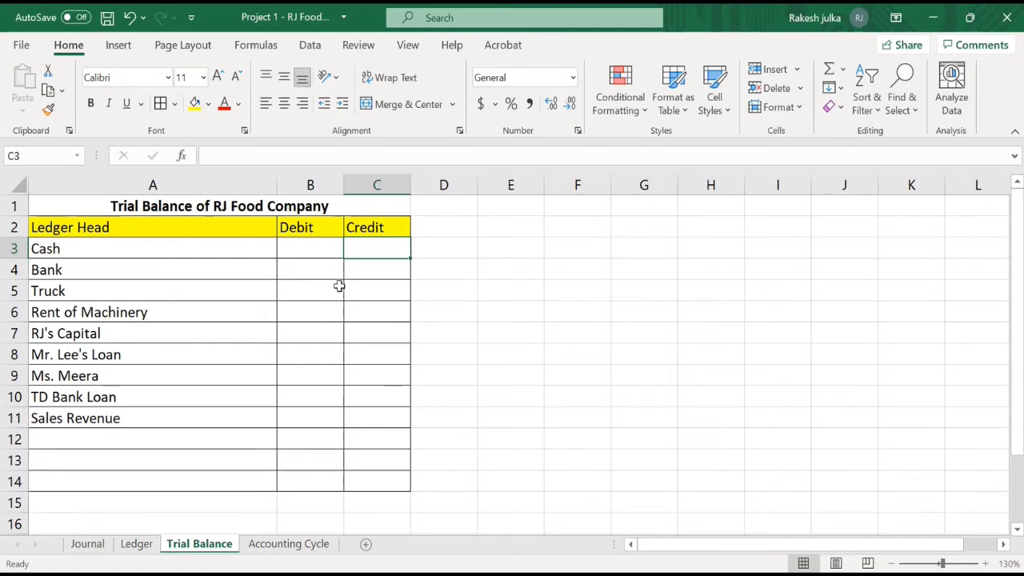
Step: Enlarge the Ledger sheet view to 130% and examine the Cash account's heading and carried-forward balance in D8
{"action": "left_click", "coordinate": [142, 546]}
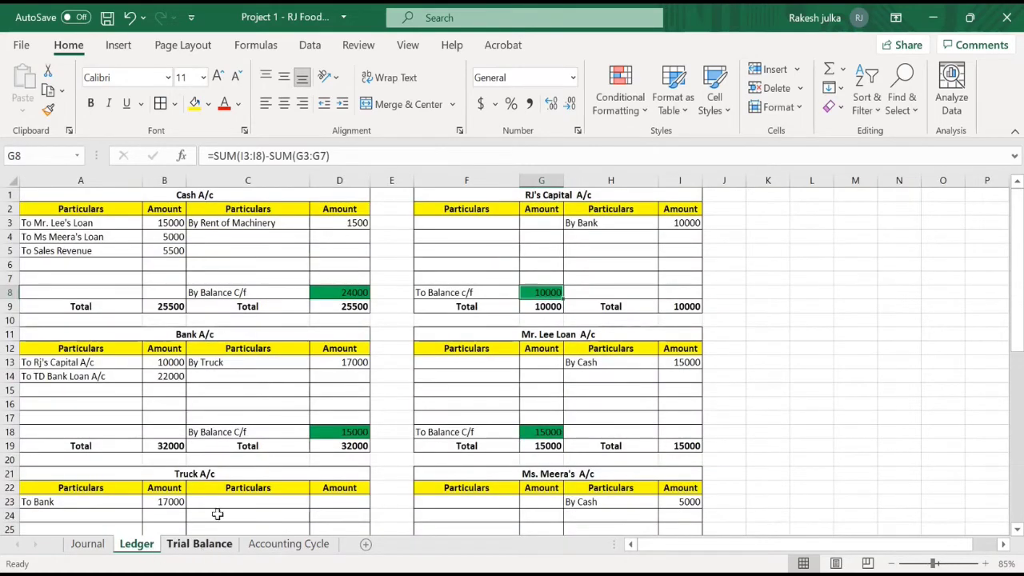
{"action": "left_click", "coordinate": [352, 294]}
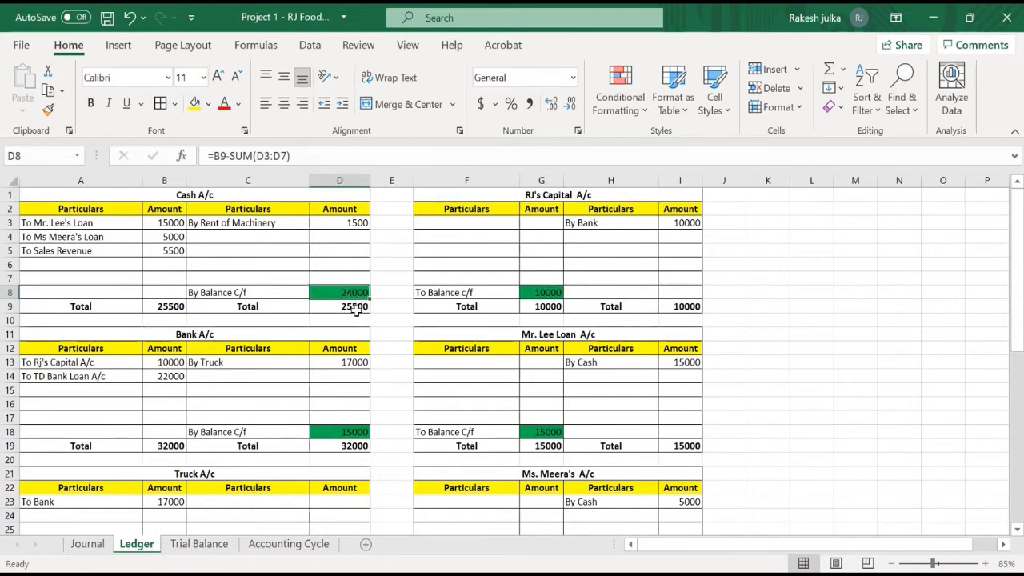
{"action": "scroll", "coordinate": [354, 314], "scroll_direction": "up", "scroll_amount": 3, "text": "ctrl"}
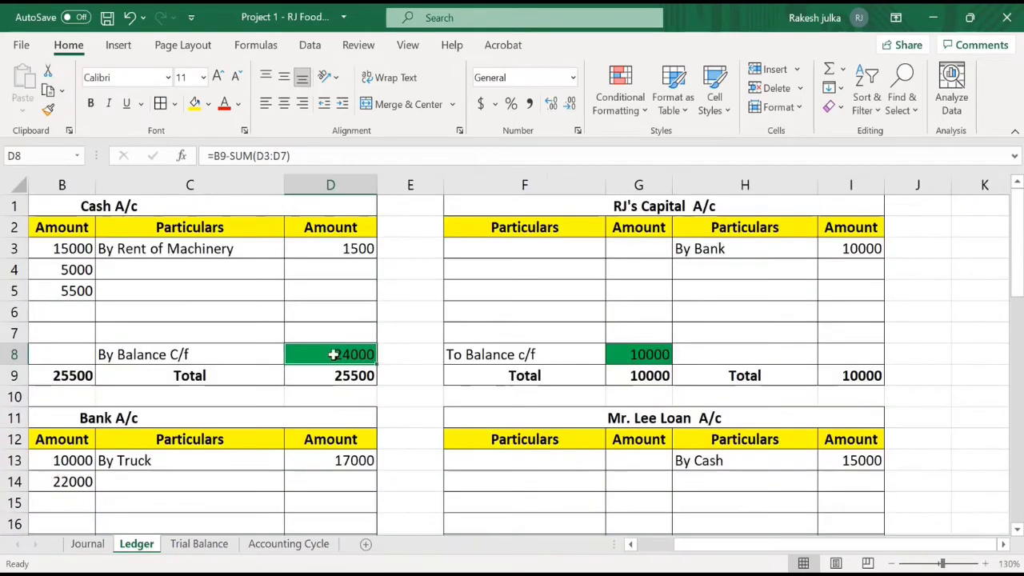
{"action": "left_click_drag", "start_coordinate": [205, 357], "coordinate": [32, 336]}
{"action": "left_click", "coordinate": [304, 206]}
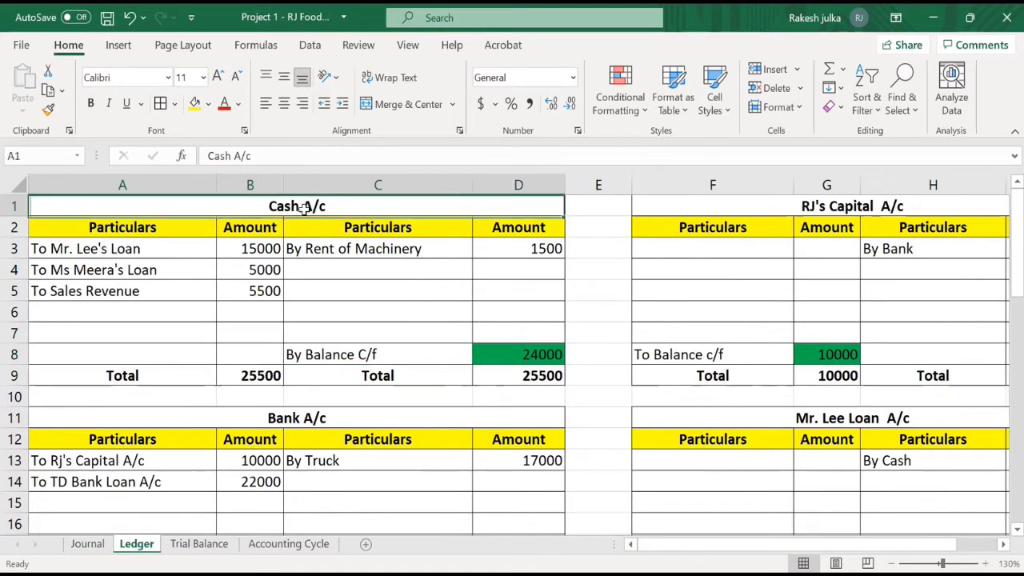
{"action": "left_click", "coordinate": [524, 360]}
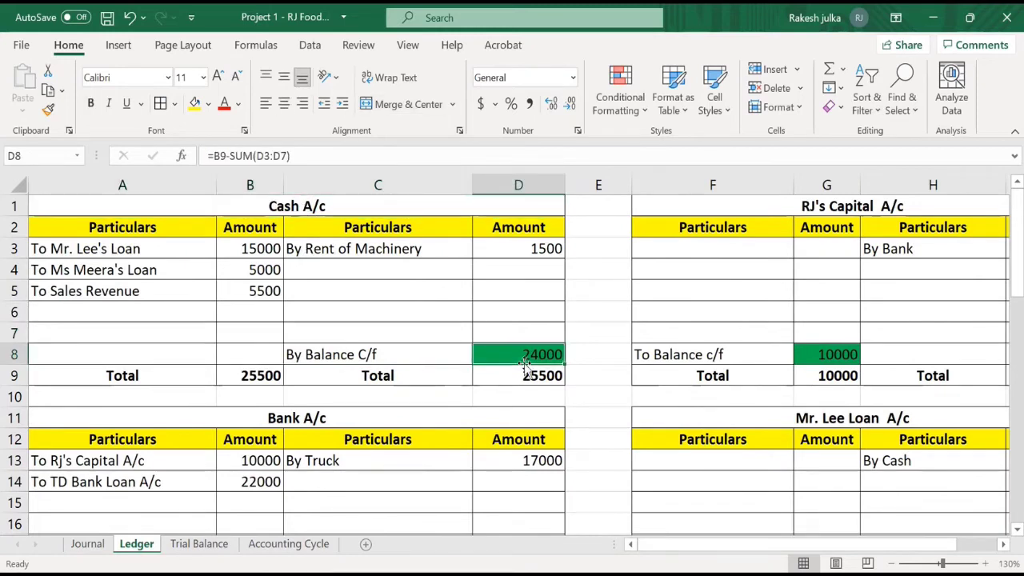
{"action": "left_click", "coordinate": [272, 207]}
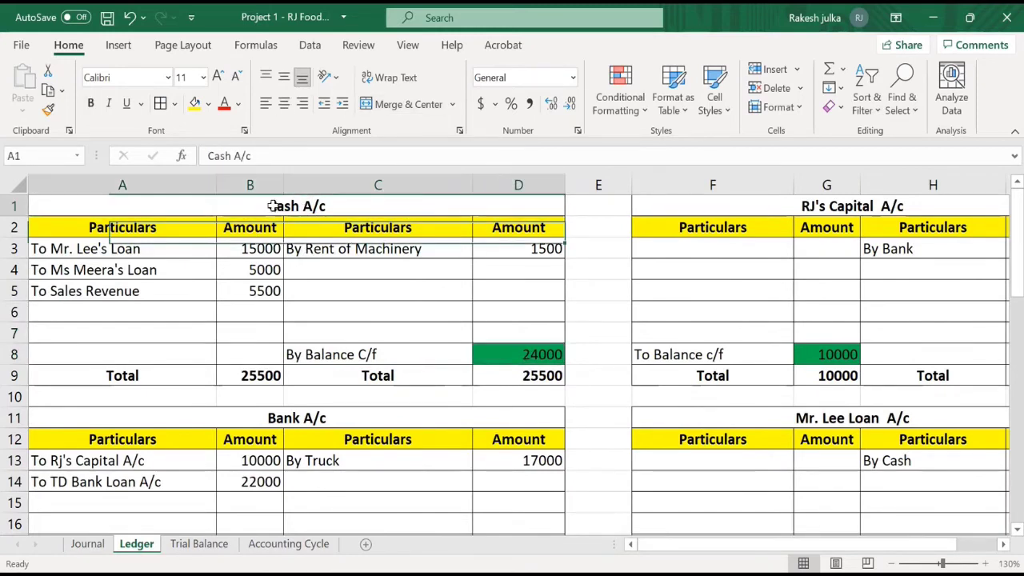
Step: Check the Cash account's carried-forward balance in the Ledger sheet and enter 24000 as its Debit in B3 of the Trial Balance sheet
{"action": "left_click", "coordinate": [524, 360]}
{"action": "scroll", "coordinate": [524, 360], "scroll_direction": "down", "scroll_amount": 1, "text": "ctrl"}
{"action": "scroll", "coordinate": [524, 360], "scroll_direction": "down", "scroll_amount": 1, "text": "ctrl"}
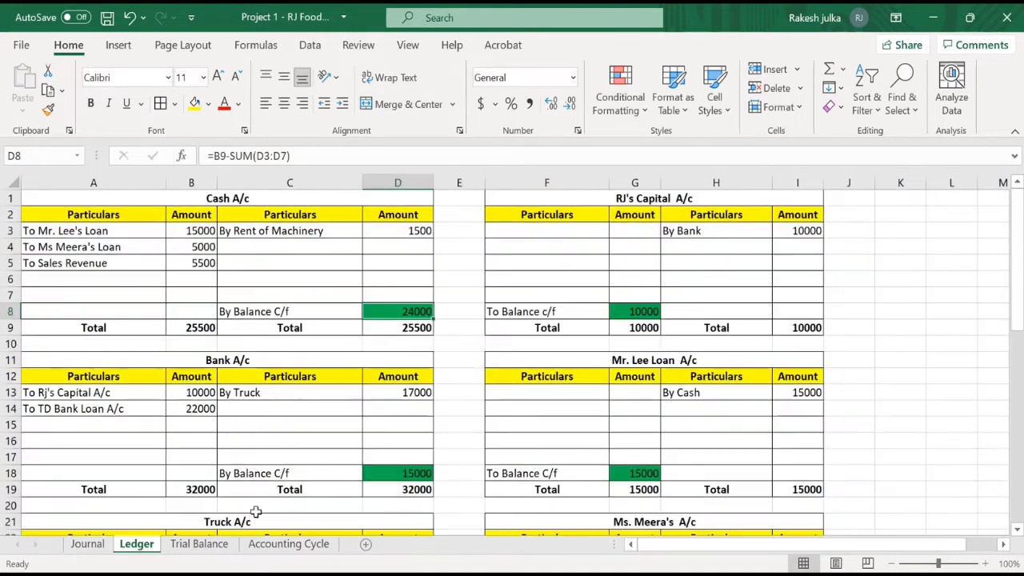
{"action": "left_click", "coordinate": [199, 544]}
{"action": "left_click", "coordinate": [323, 248]}
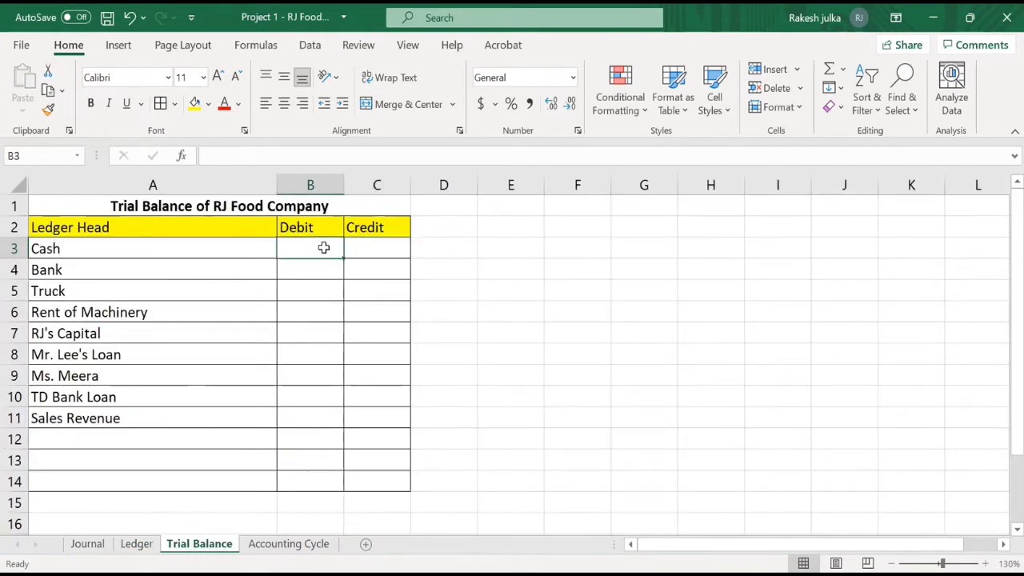
{"action": "type", "text": "2400"}
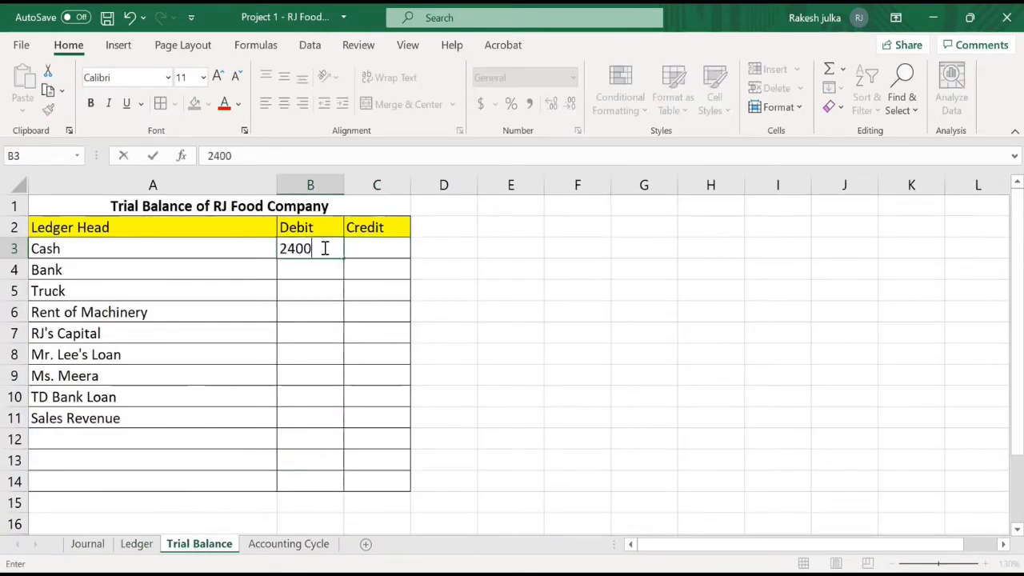
{"action": "type", "text": "0"}
{"action": "key", "text": "Return"}
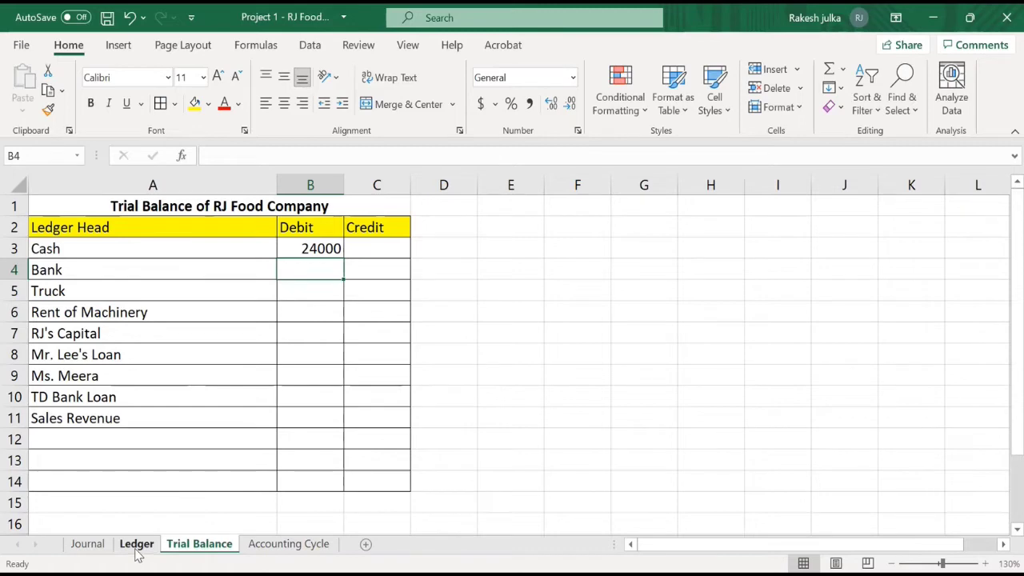
Step: Recheck the Cash balance in the Ledger sheet and replace the entry in B3 of the Trial Balance with the formula =Ledger!D8
{"action": "left_click", "coordinate": [87, 544]}
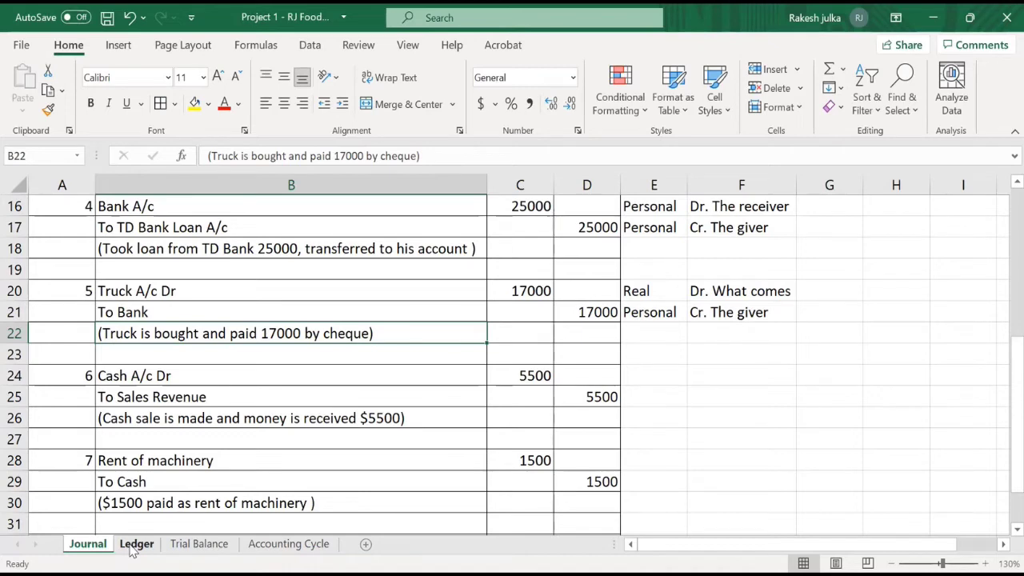
{"action": "left_click", "coordinate": [135, 549]}
{"action": "left_click", "coordinate": [281, 265]}
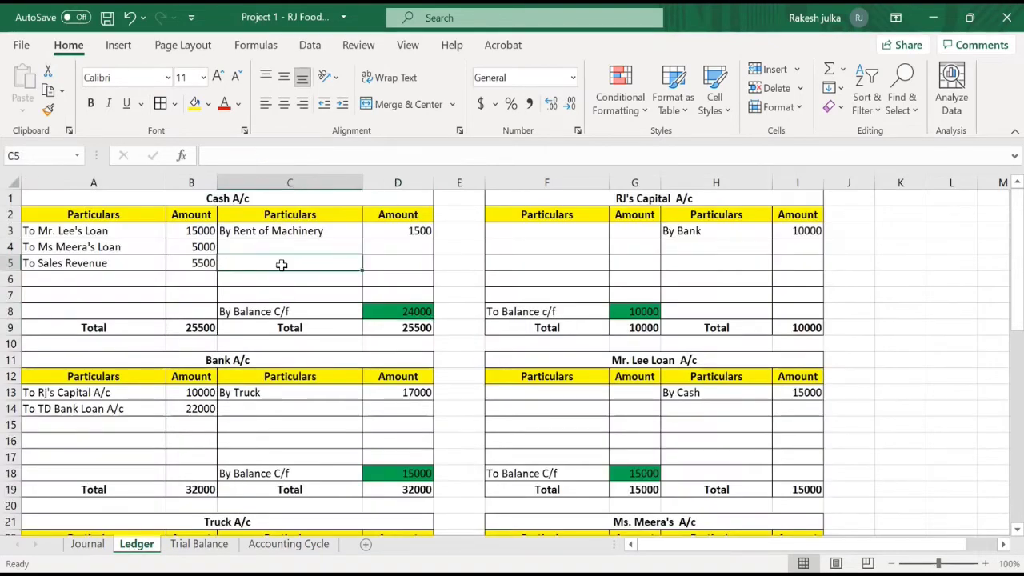
{"action": "left_click", "coordinate": [409, 312]}
{"action": "left_click", "coordinate": [199, 544]}
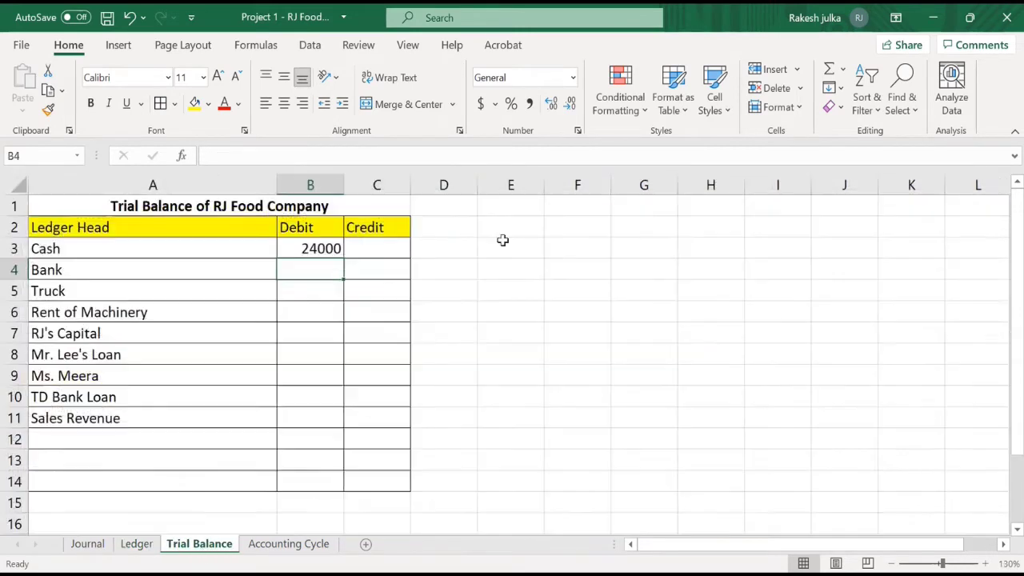
{"action": "left_click", "coordinate": [332, 249]}
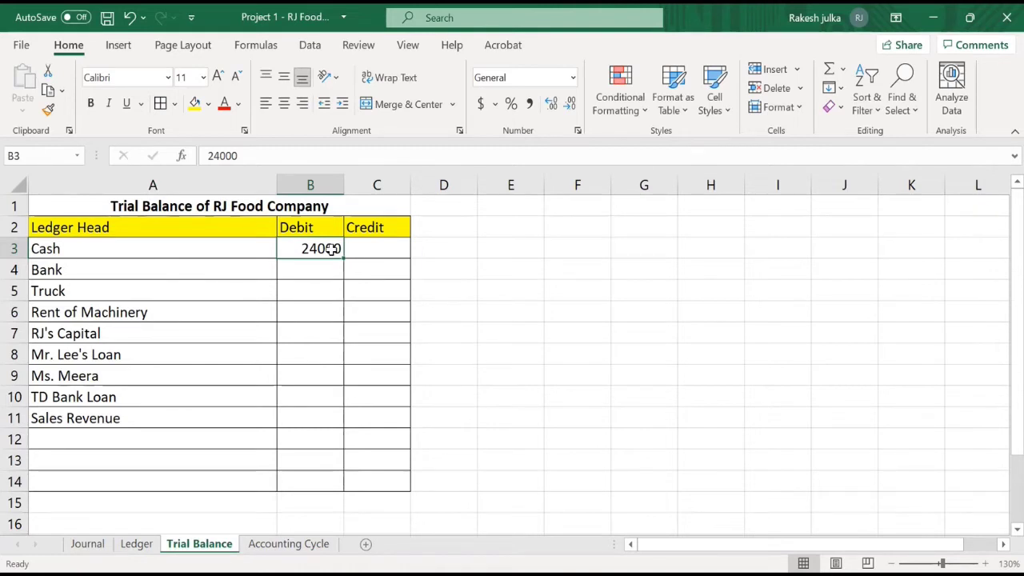
{"action": "type", "text": "="}
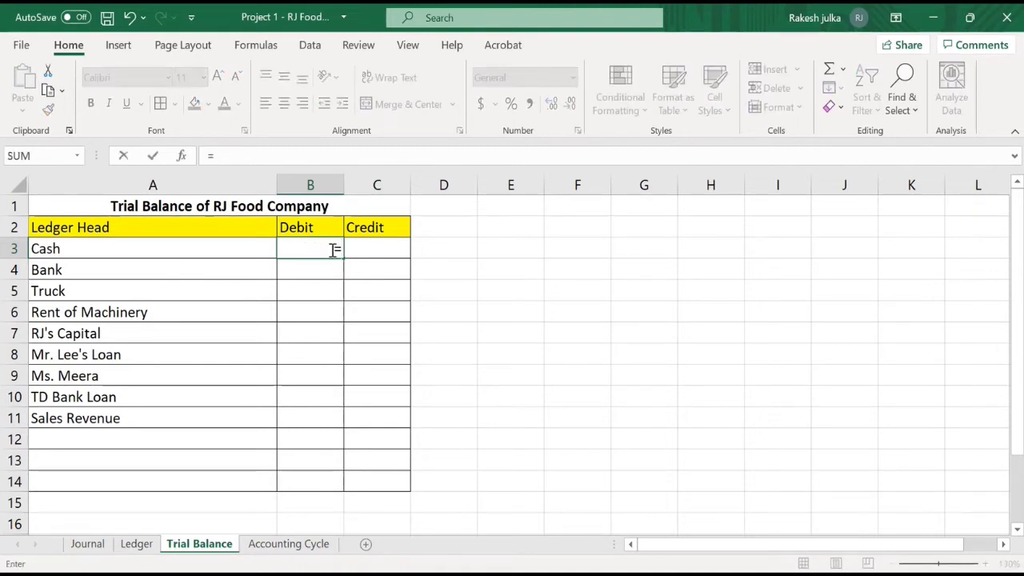
{"action": "left_click", "coordinate": [136, 544]}
{"action": "left_click", "coordinate": [412, 311]}
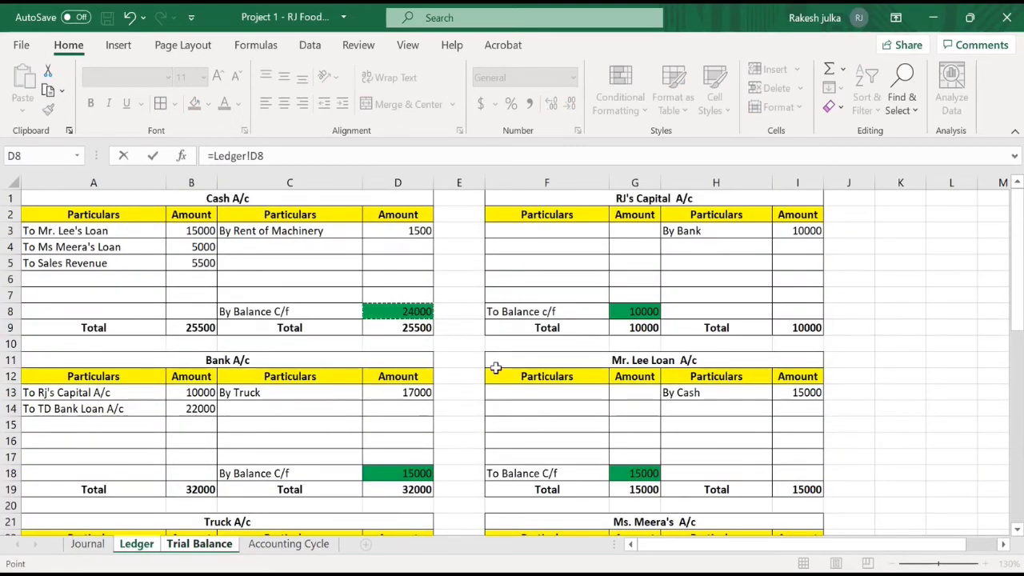
{"action": "key", "text": "Return"}
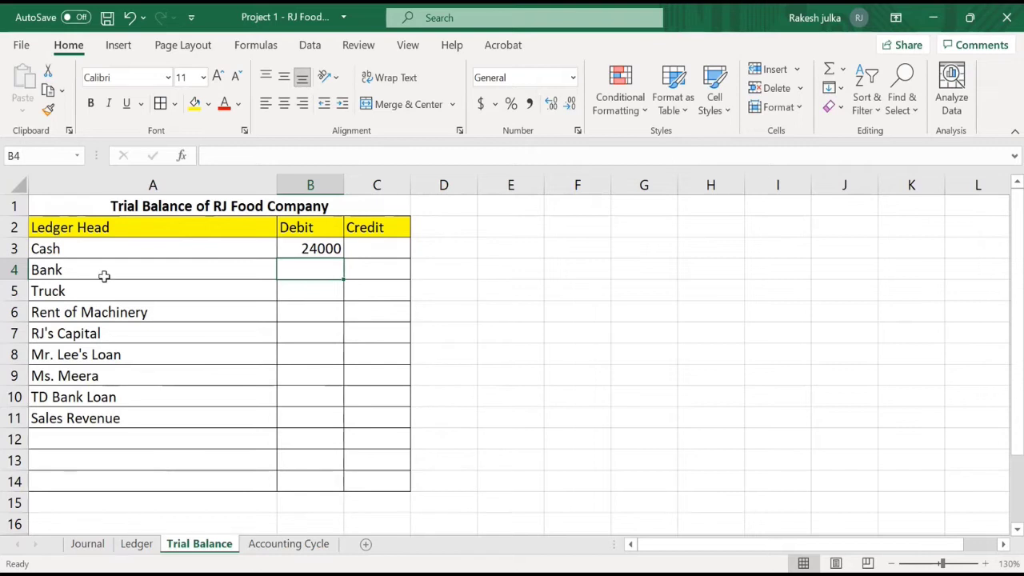
Step: Link the Bank account's Debit in B4 of the Trial Balance to its carried-forward balance with =Ledger!D18
{"action": "key", "text": "Down"}
{"action": "key", "text": "Down"}
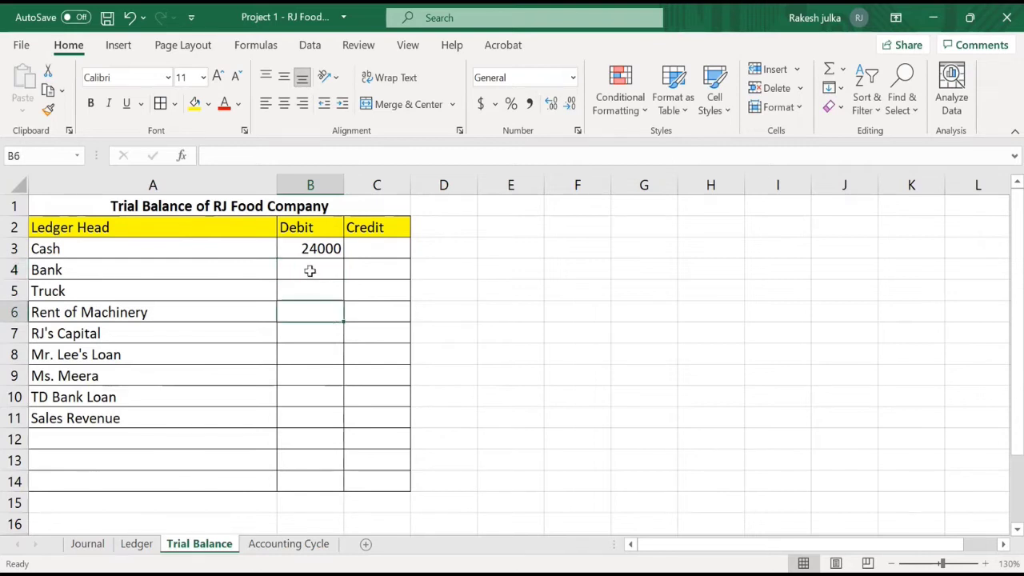
{"action": "left_click", "coordinate": [309, 271]}
{"action": "type", "text": "="}
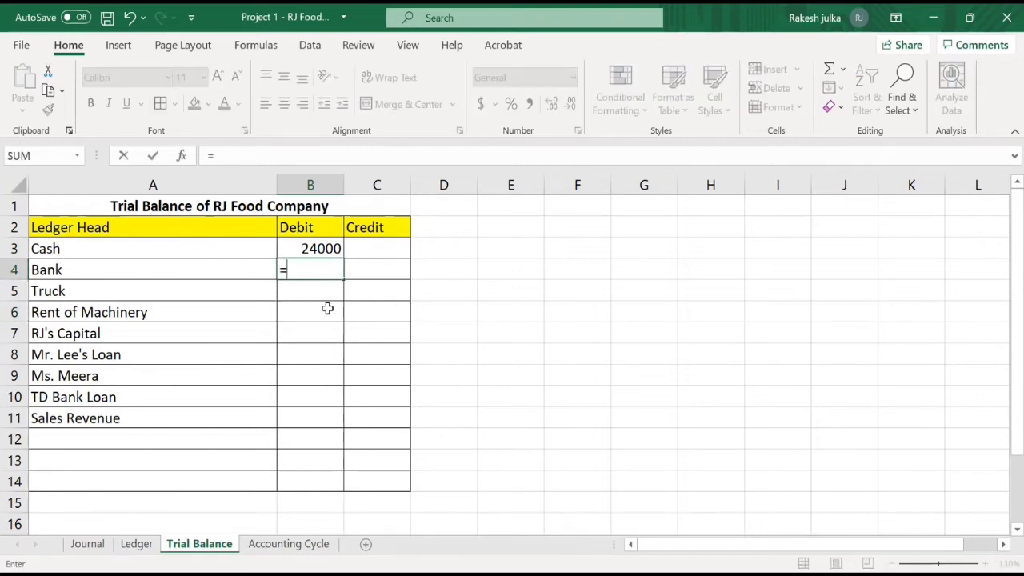
{"action": "left_click", "coordinate": [136, 544]}
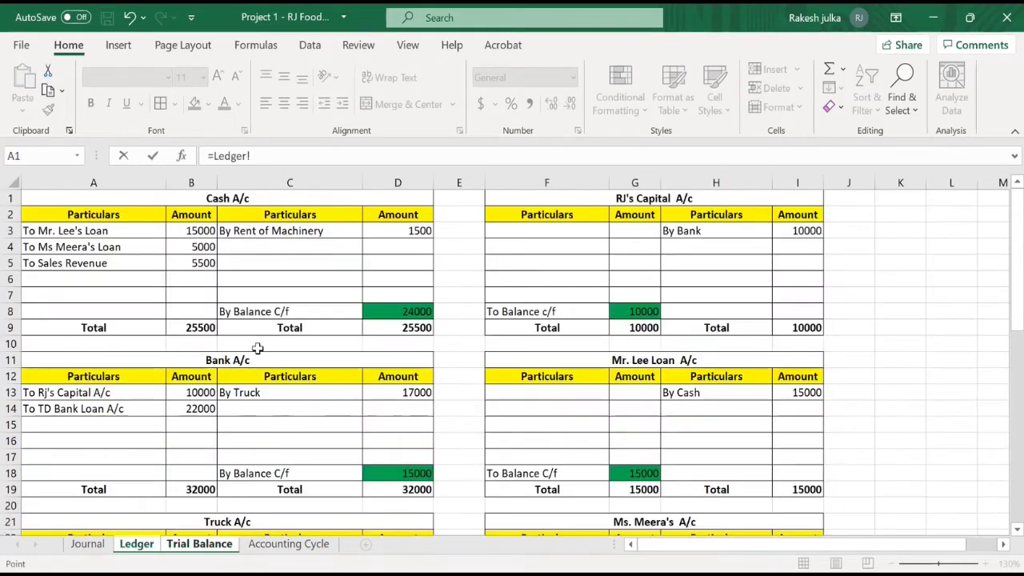
{"action": "left_click", "coordinate": [409, 473]}
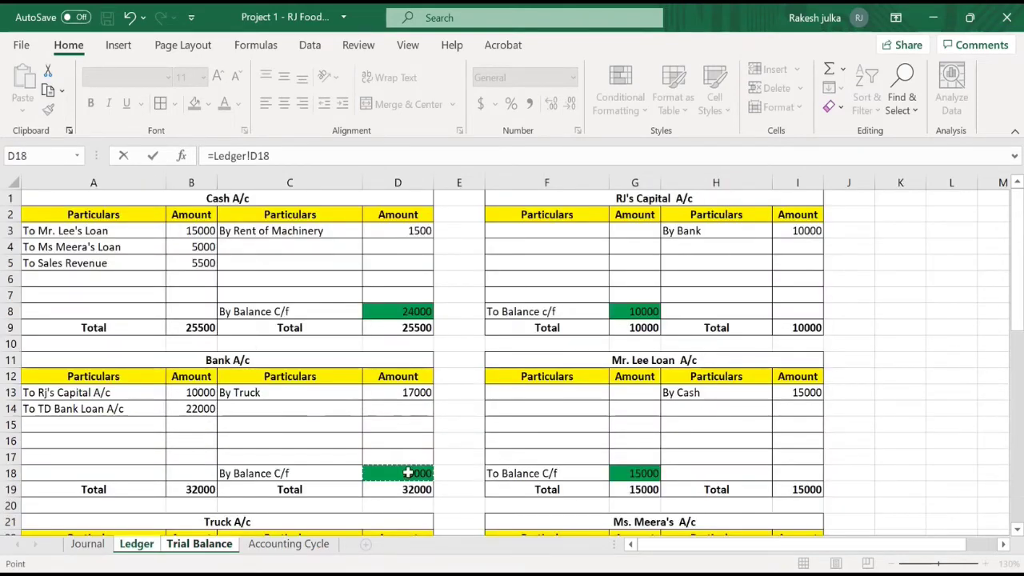
{"action": "key", "text": "Return"}
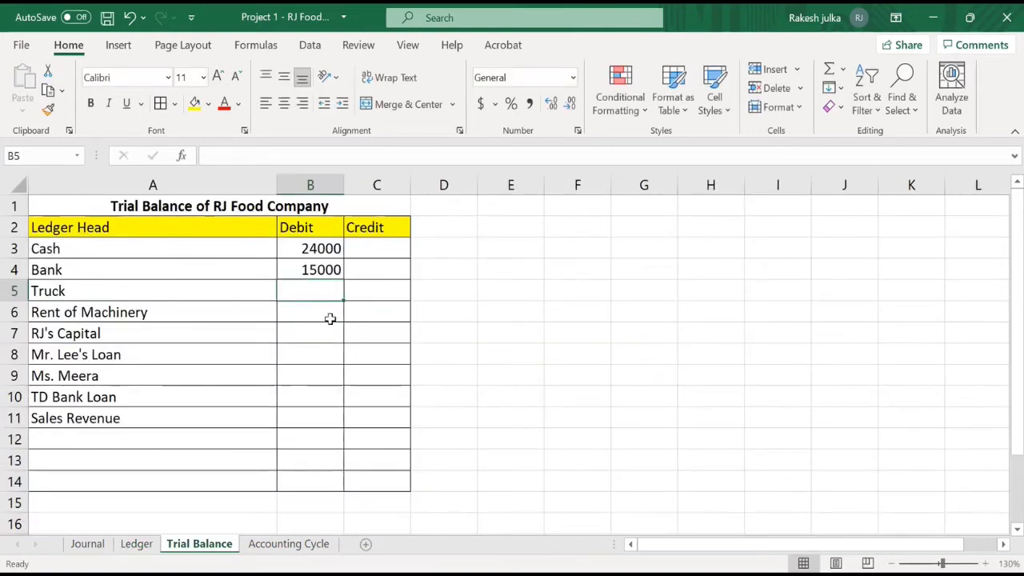
Step: Link the Truck account's Debit in B5 of the Trial Balance to its carried-forward balance with =Ledger!D28
{"action": "type", "text": "="}
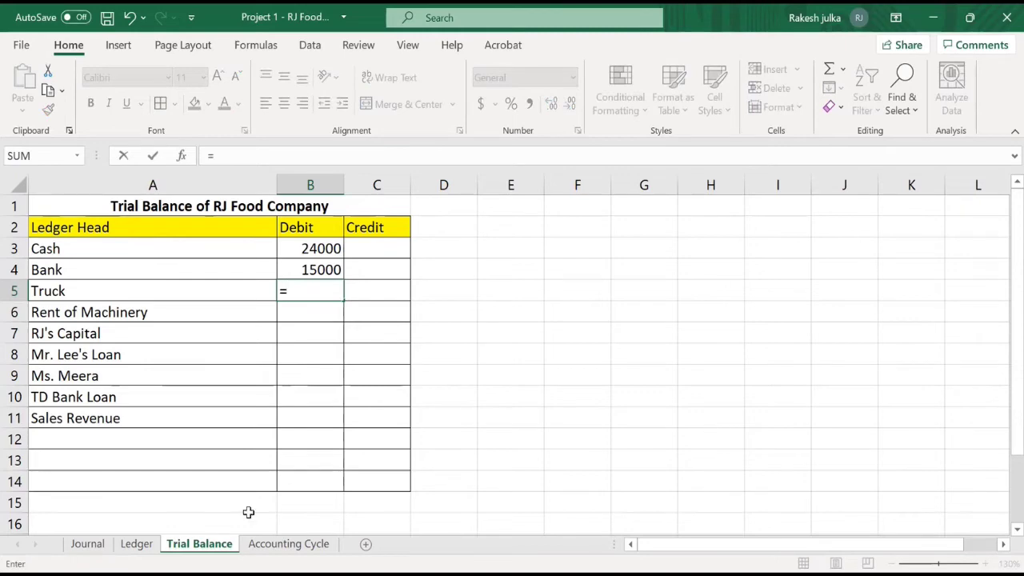
{"action": "left_click", "coordinate": [128, 547]}
{"action": "scroll", "coordinate": [251, 489], "scroll_direction": "down", "scroll_amount": 3}
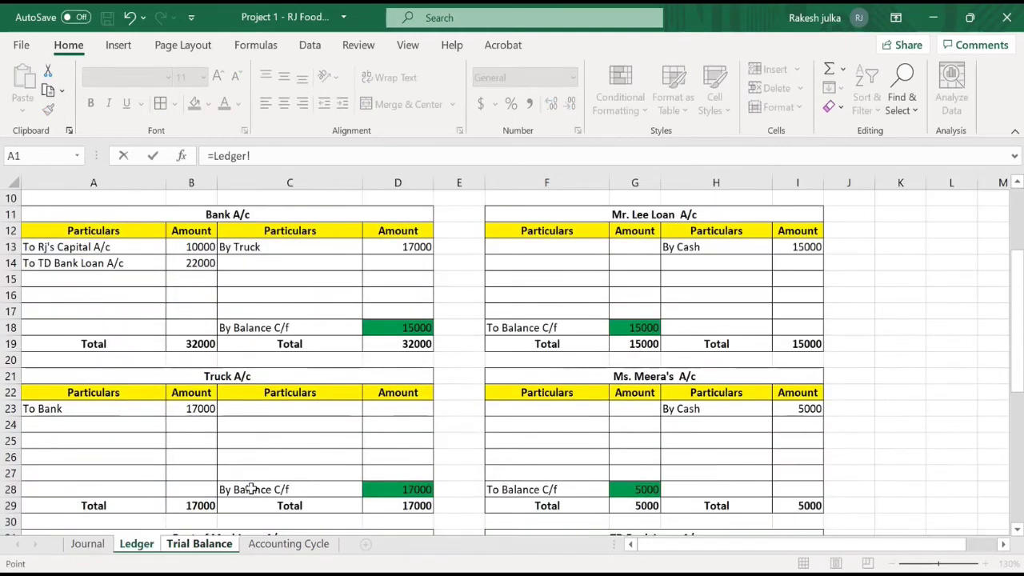
{"action": "left_click", "coordinate": [405, 491]}
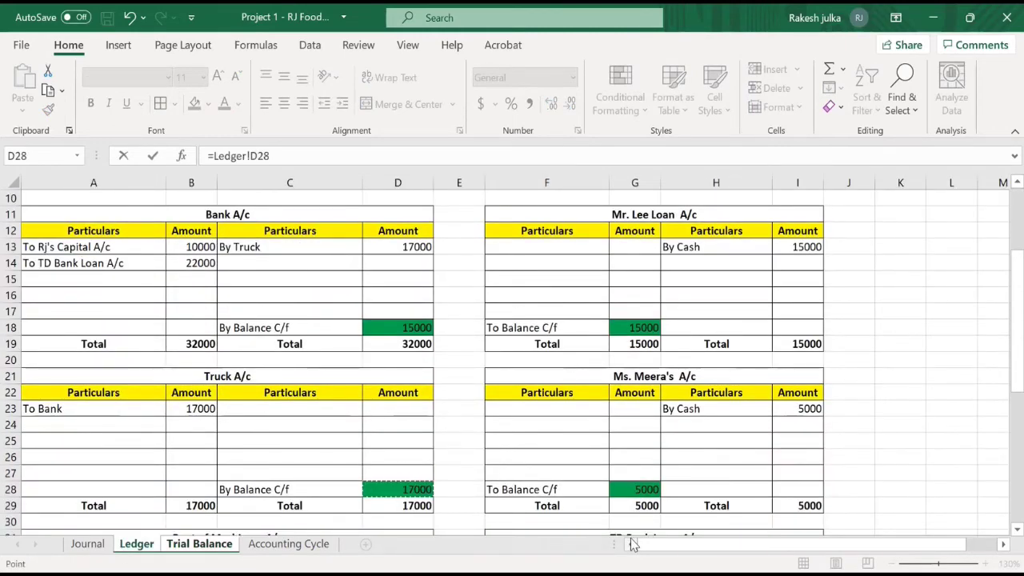
{"action": "key", "text": "Return"}
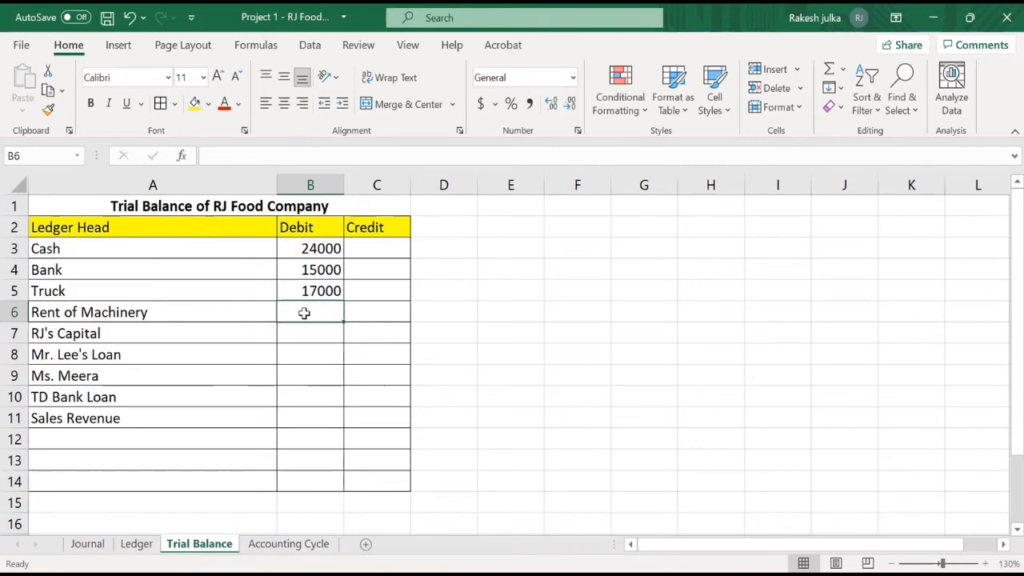
Step: Link the Rent of Machinery account's Debit in B6 of the Trial Balance to its carried-forward balance with =Ledger!D38
{"action": "type", "text": "="}
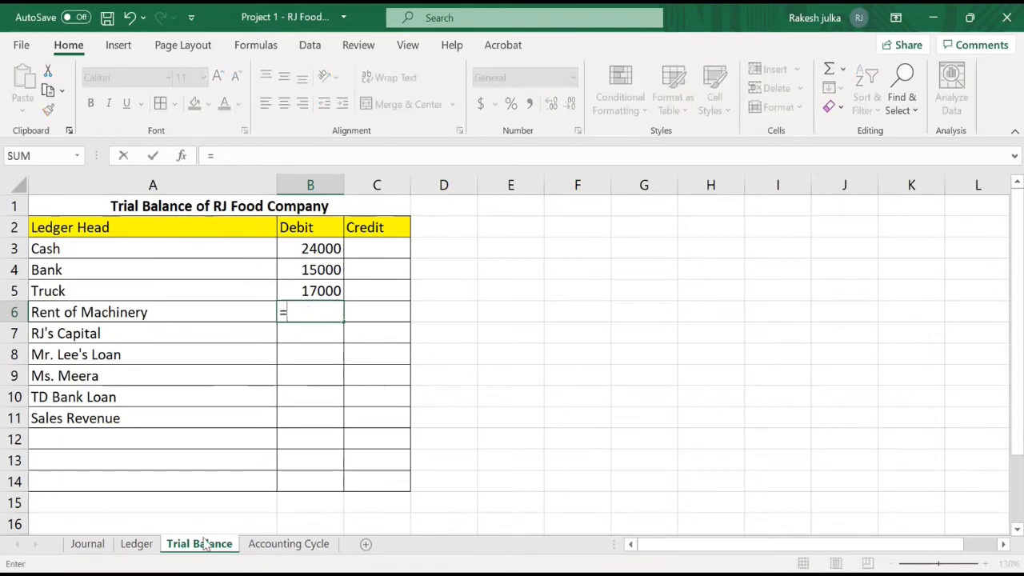
{"action": "left_click", "coordinate": [134, 545]}
{"action": "scroll", "coordinate": [352, 493], "scroll_direction": "down", "scroll_amount": 3}
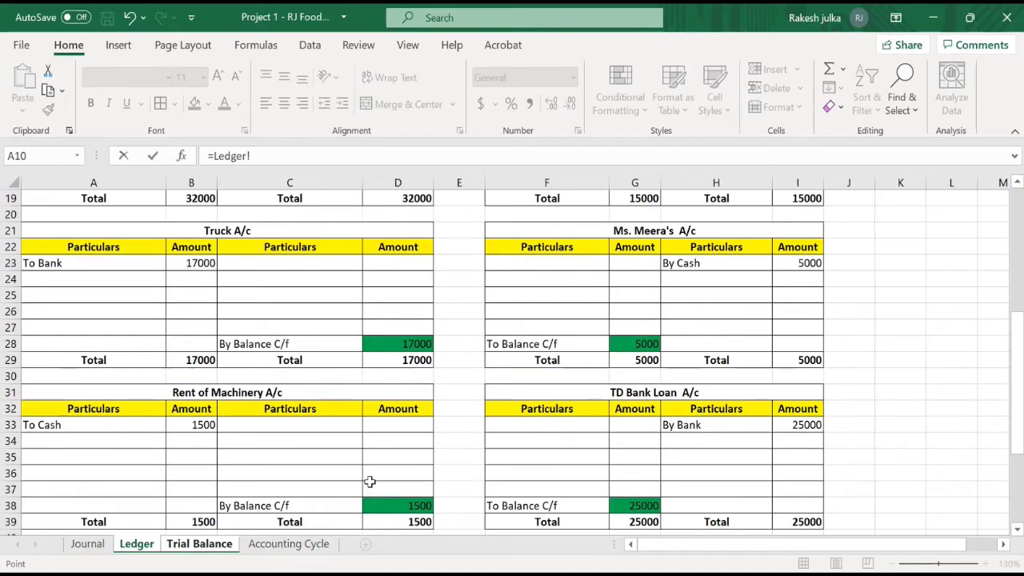
{"action": "left_click", "coordinate": [384, 502]}
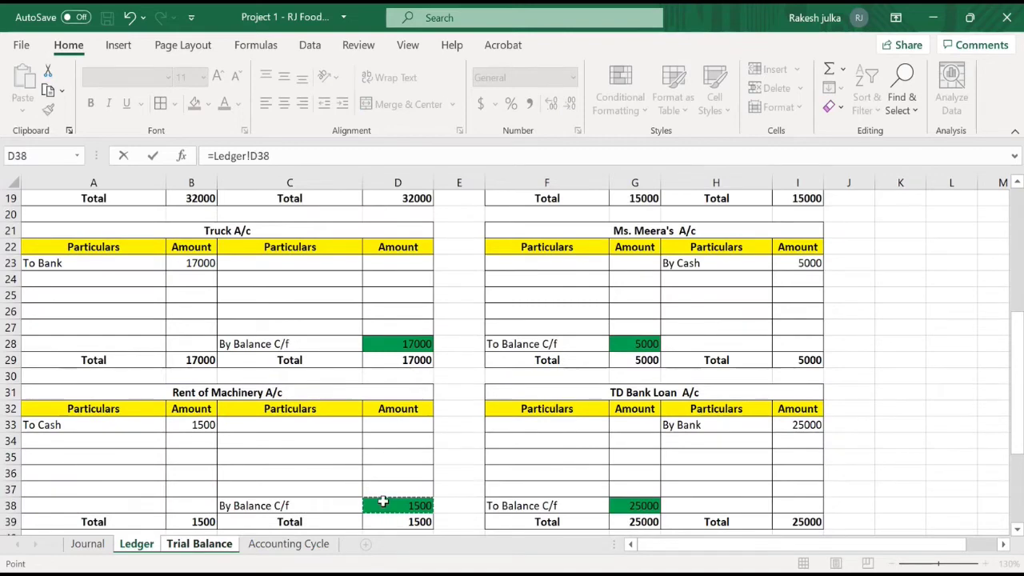
{"action": "key", "text": "Return"}
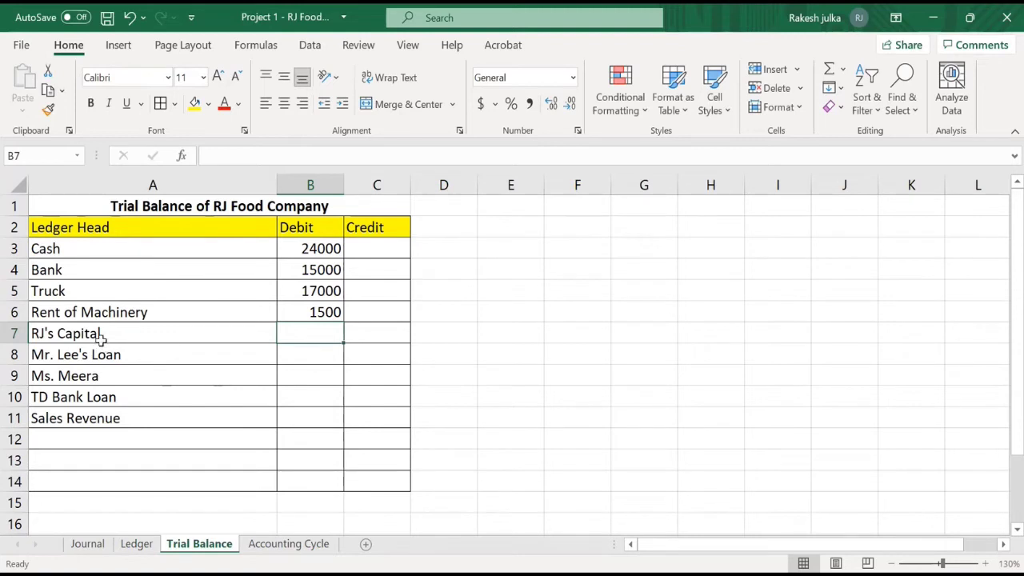
Step: Review both sides of RJ's Capital account in the Ledger and link its Credit in C7 of the Trial Balance with =Ledger!G8
{"action": "left_click", "coordinate": [372, 338]}
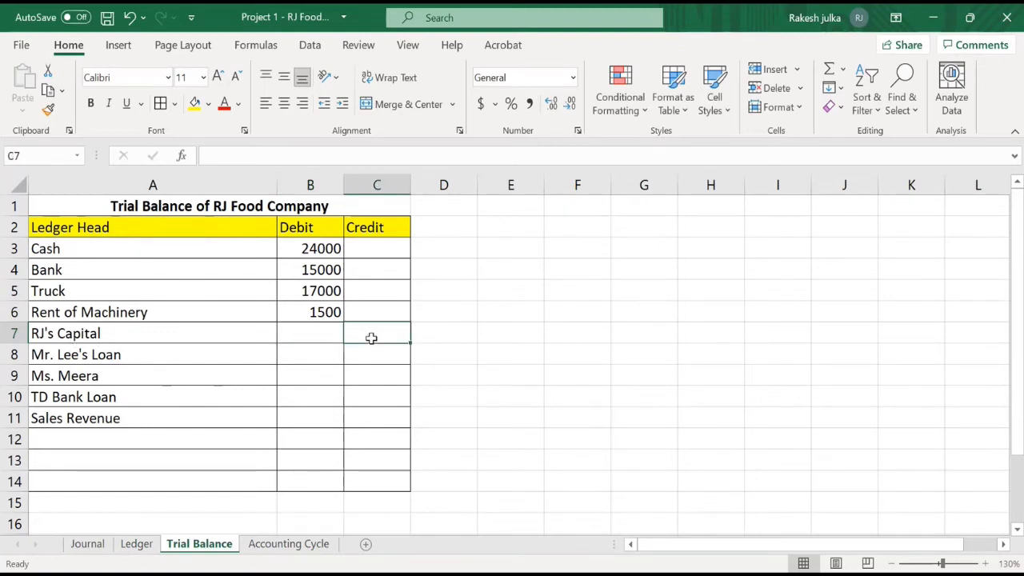
{"action": "type", "text": "="}
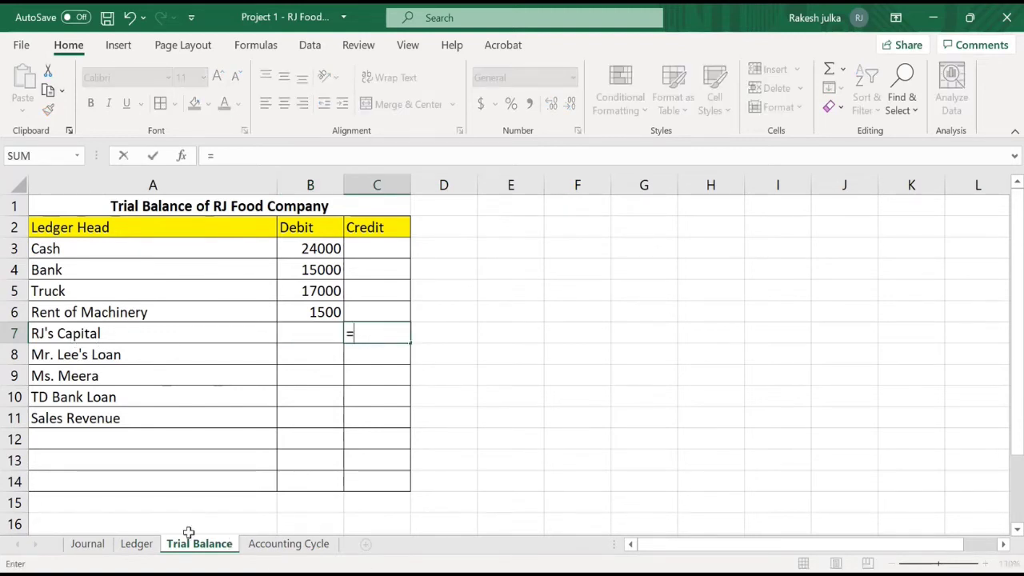
{"action": "left_click", "coordinate": [138, 547]}
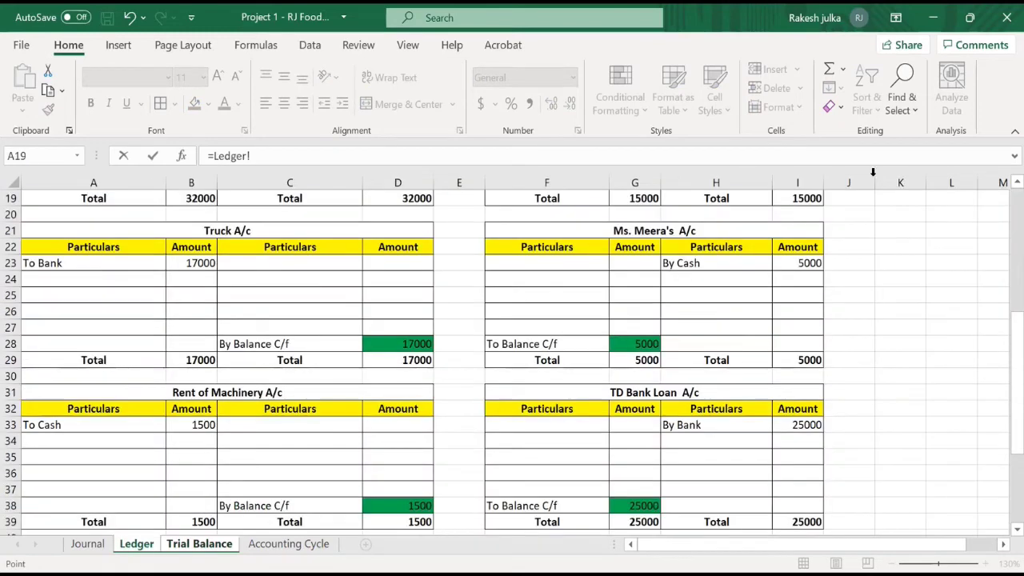
{"action": "scroll", "coordinate": [786, 342], "scroll_direction": "up", "scroll_amount": 6}
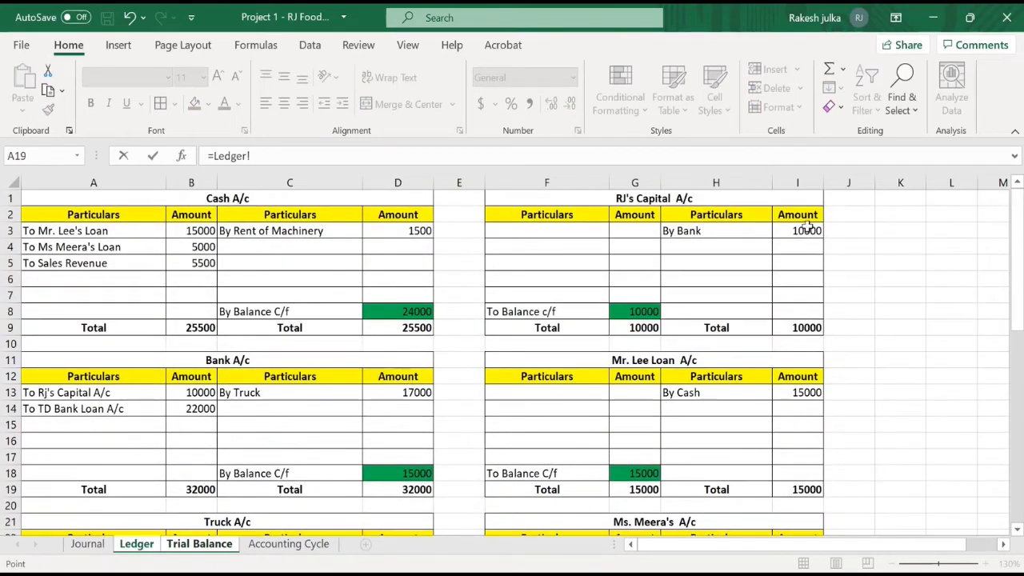
{"action": "left_click_drag", "start_coordinate": [808, 230], "coordinate": [800, 300]}
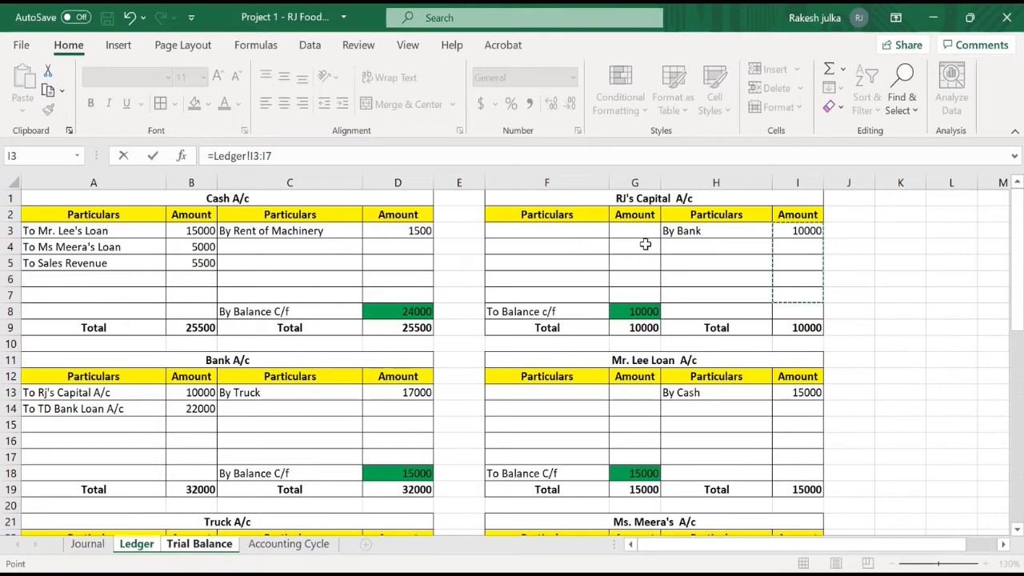
{"action": "left_click_drag", "start_coordinate": [633, 233], "coordinate": [632, 280]}
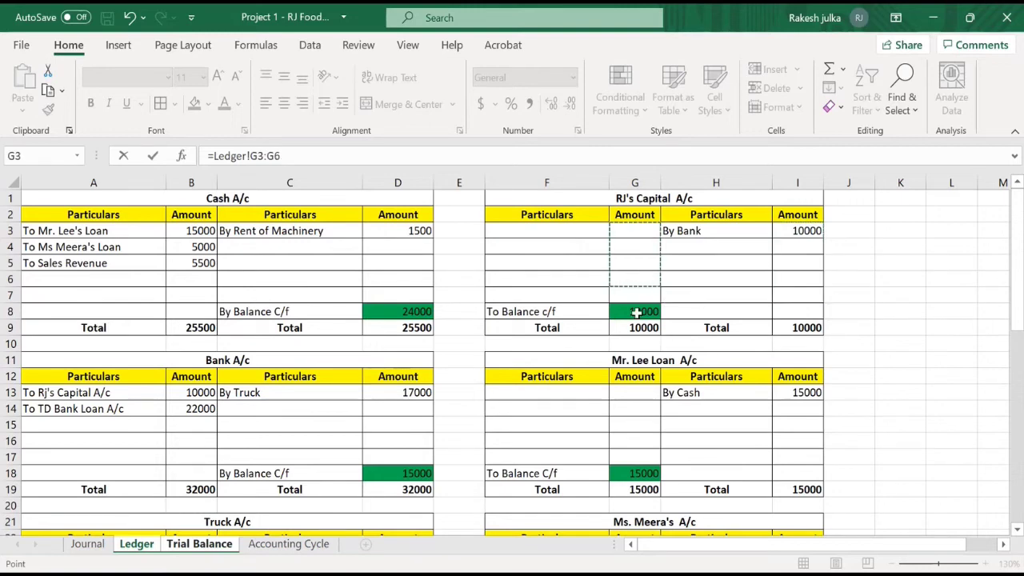
{"action": "left_click", "coordinate": [636, 313]}
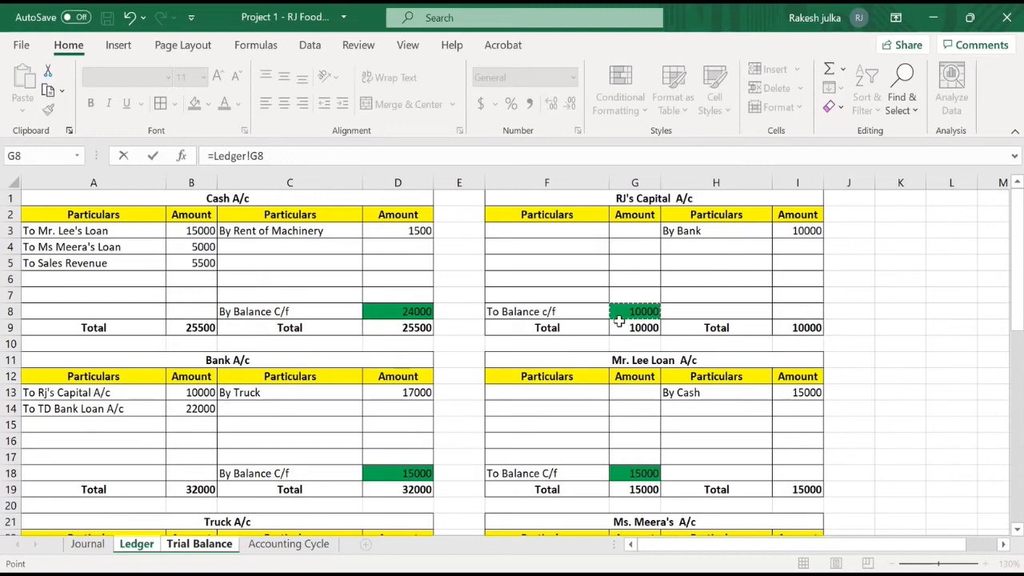
{"action": "key", "text": "Return"}
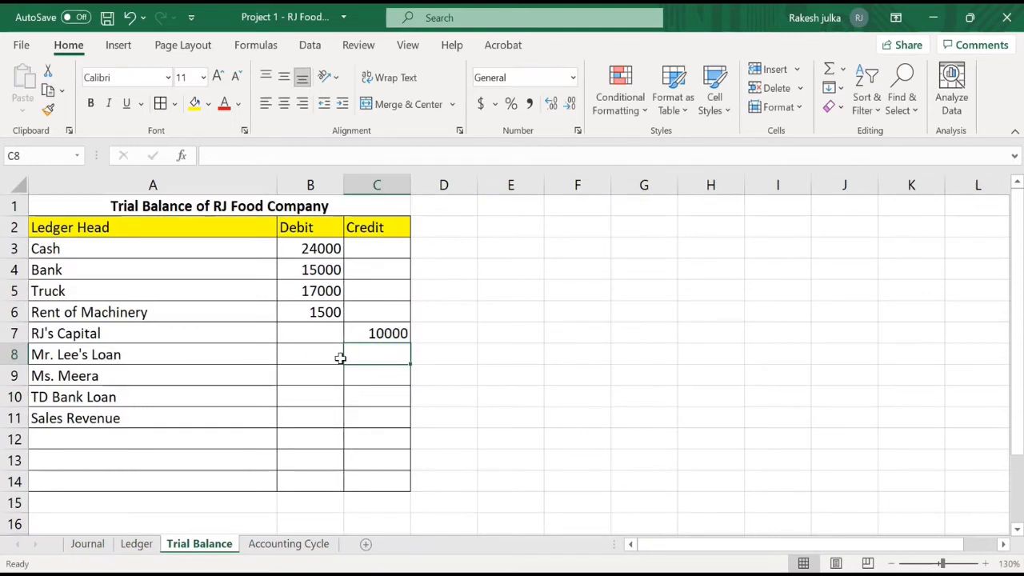
Step: Link the first individual lender's Credit in C8 of the Trial Balance to its carried-forward balance with =Ledger!G18
{"action": "type", "text": "="}
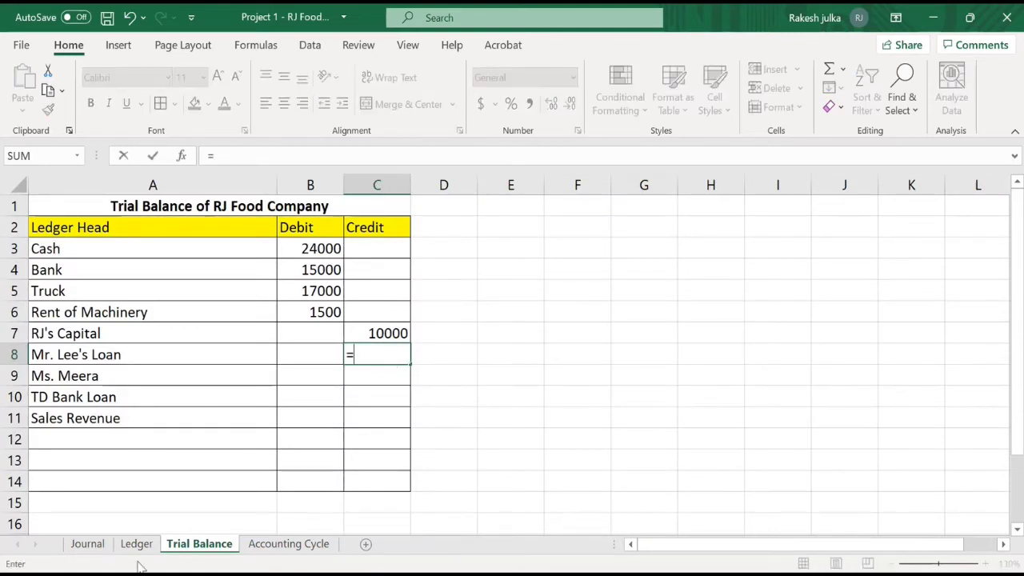
{"action": "left_click", "coordinate": [145, 551]}
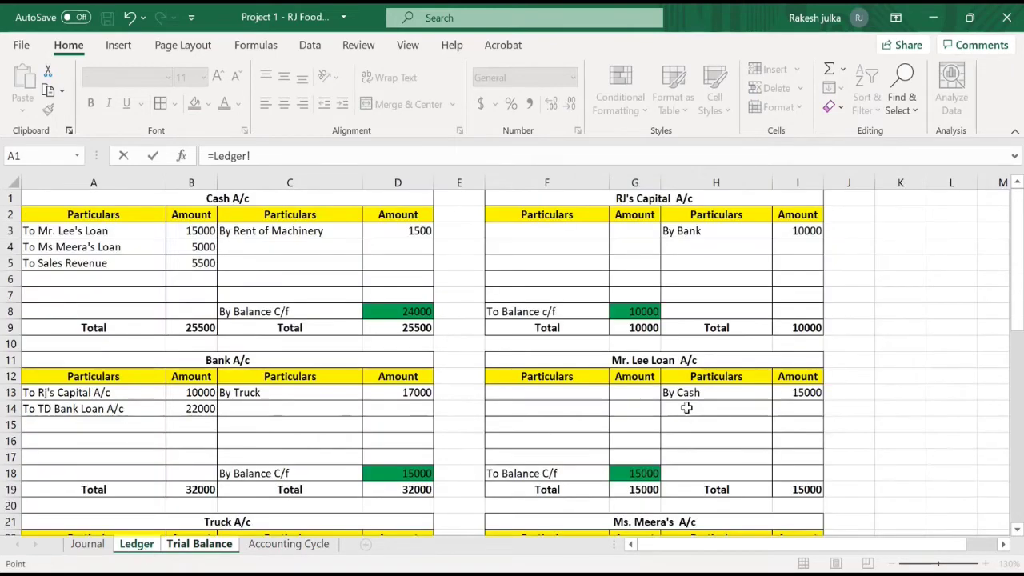
{"action": "scroll", "coordinate": [685, 404], "scroll_direction": "down", "scroll_amount": 2}
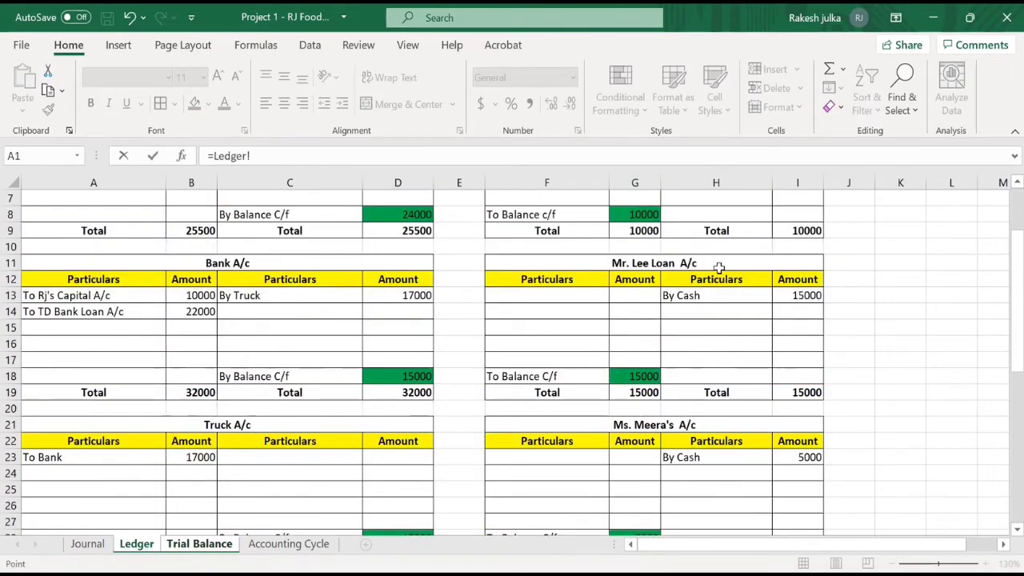
{"action": "left_click", "coordinate": [640, 376]}
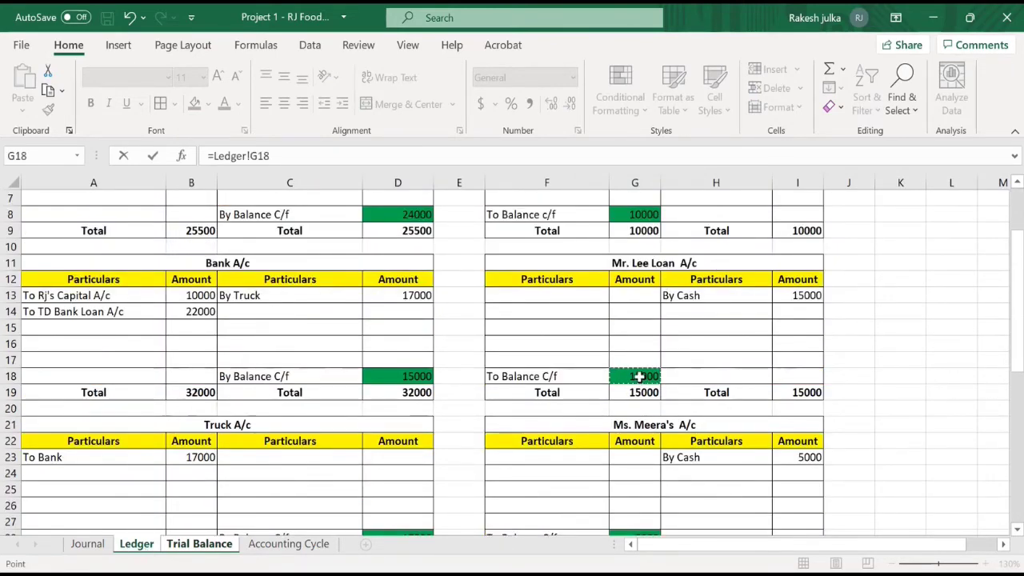
{"action": "key", "text": "Return"}
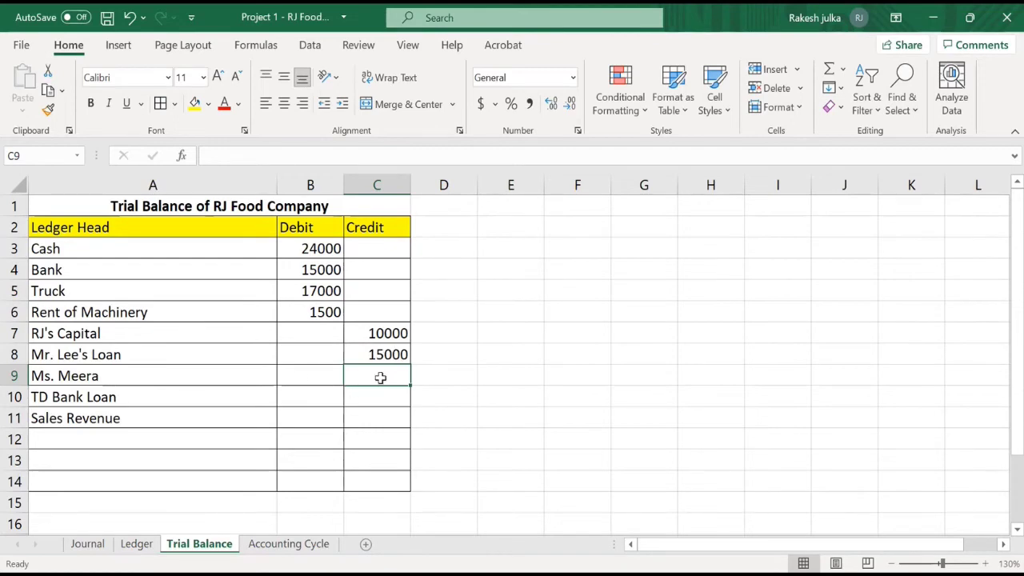
Step: Link the second individual lender's Credit in C9 of the Trial Balance to its carried-forward balance with =Ledger!G28
{"action": "type", "text": "="}
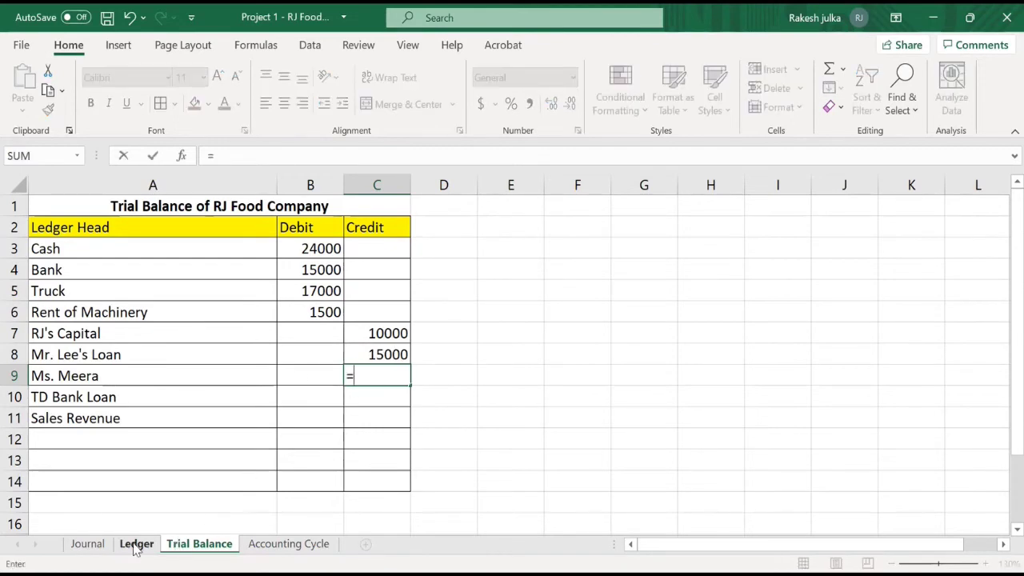
{"action": "left_click", "coordinate": [136, 548]}
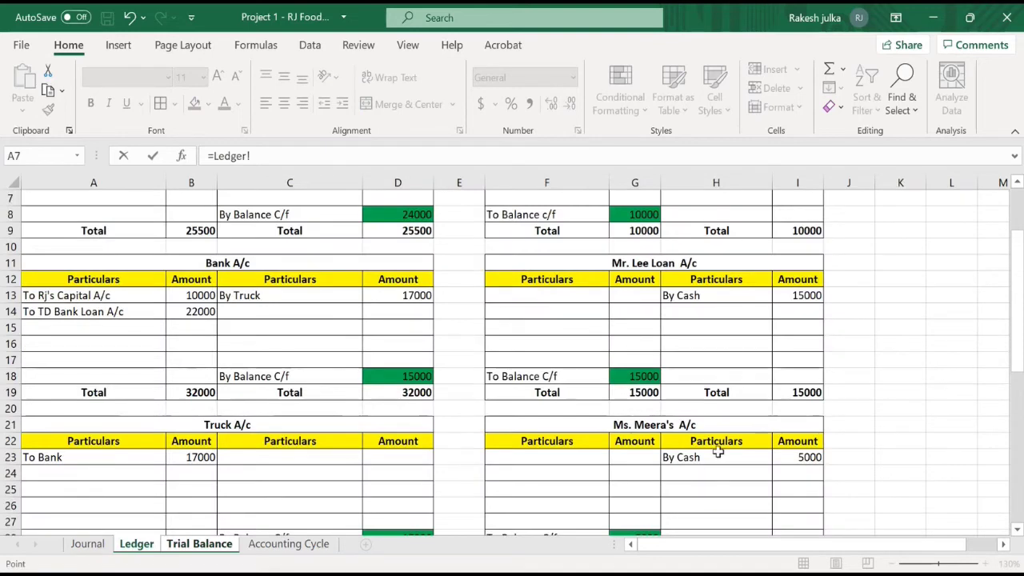
{"action": "scroll", "coordinate": [760, 448], "scroll_direction": "down", "scroll_amount": 2}
{"action": "left_click", "coordinate": [633, 441]}
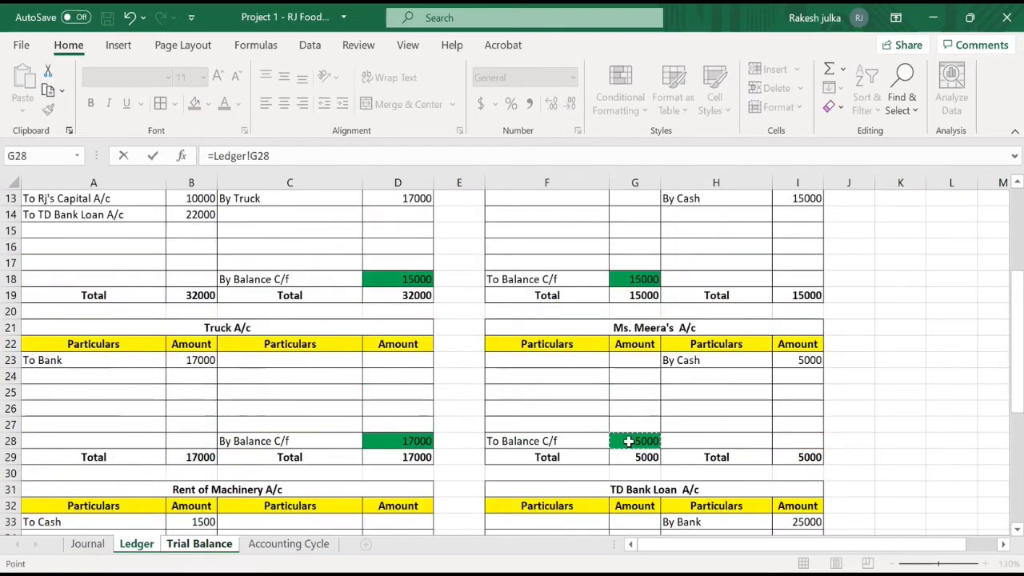
{"action": "key", "text": "Return"}
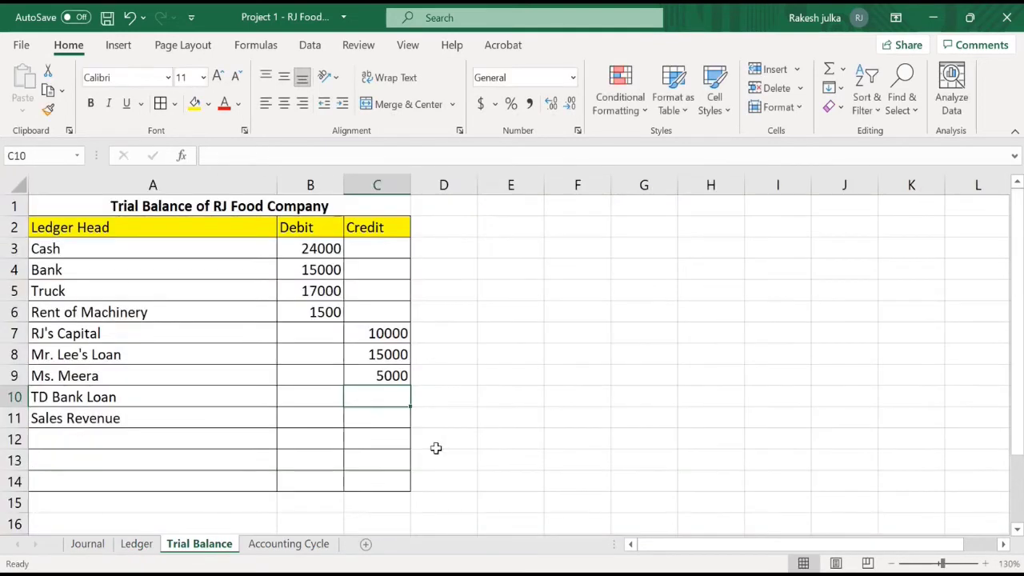
Step: Link the TD Bank Loan account's Credit in C10 of the Trial Balance to its carried-forward balance with =Ledger!G38
{"action": "type", "text": "="}
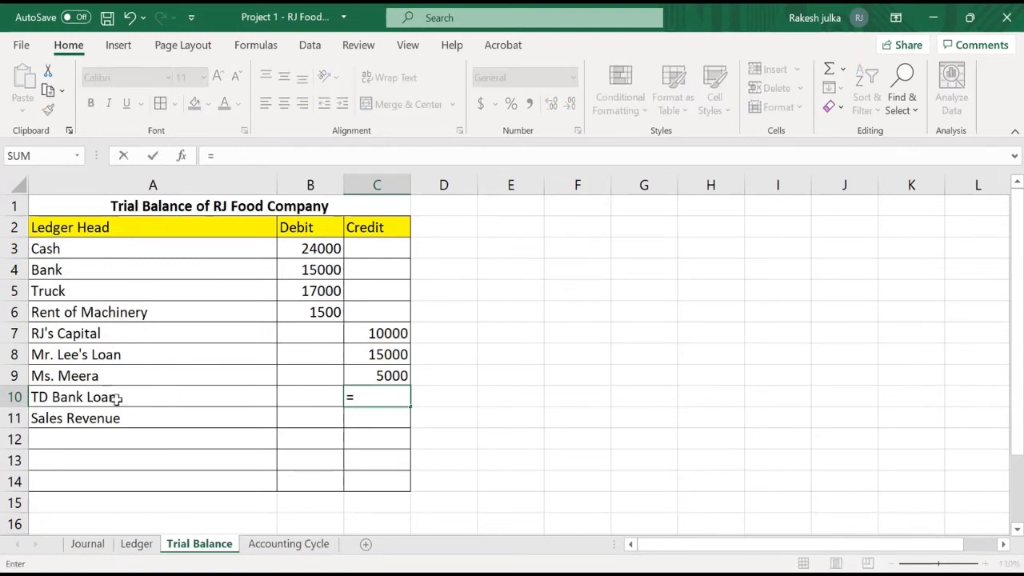
{"action": "left_click", "coordinate": [136, 544]}
{"action": "scroll", "coordinate": [639, 398], "scroll_direction": "down", "scroll_amount": 3}
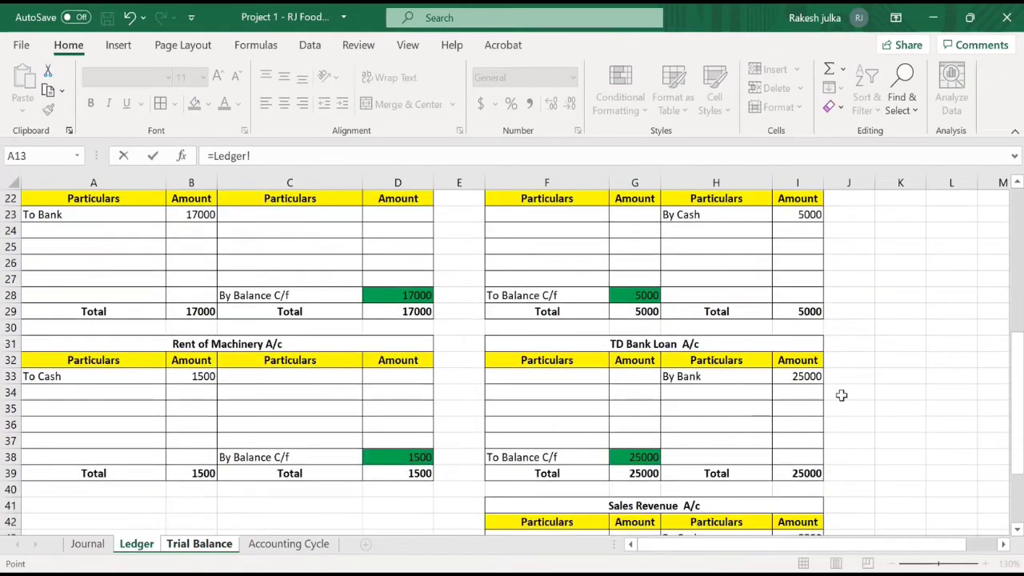
{"action": "left_click", "coordinate": [628, 459]}
{"action": "key", "text": "Return"}
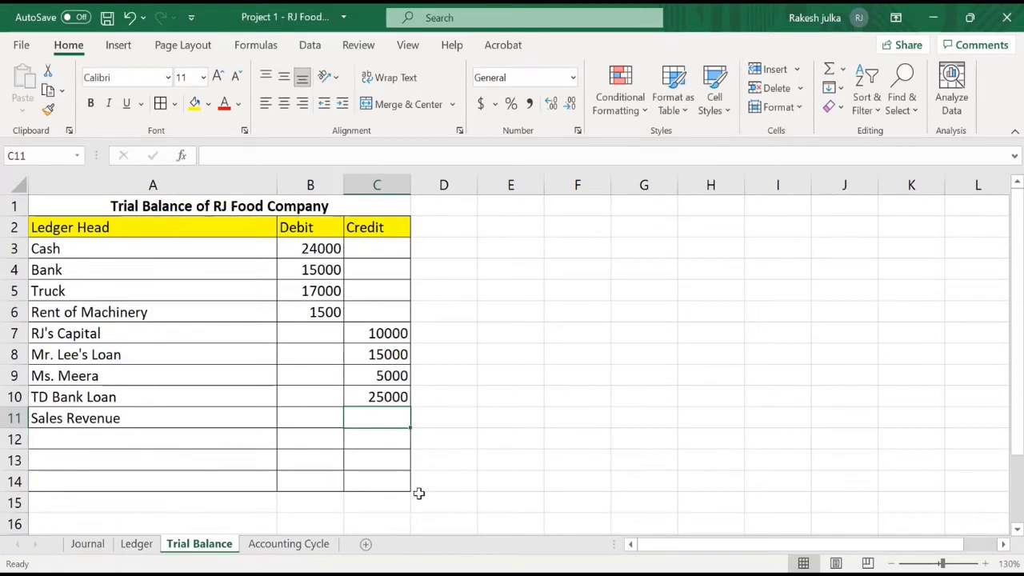
Step: Link the Sales Revenue account's Credit in C11 of the Trial Balance to its carried-forward balance with =Ledger!G48
{"action": "type", "text": "="}
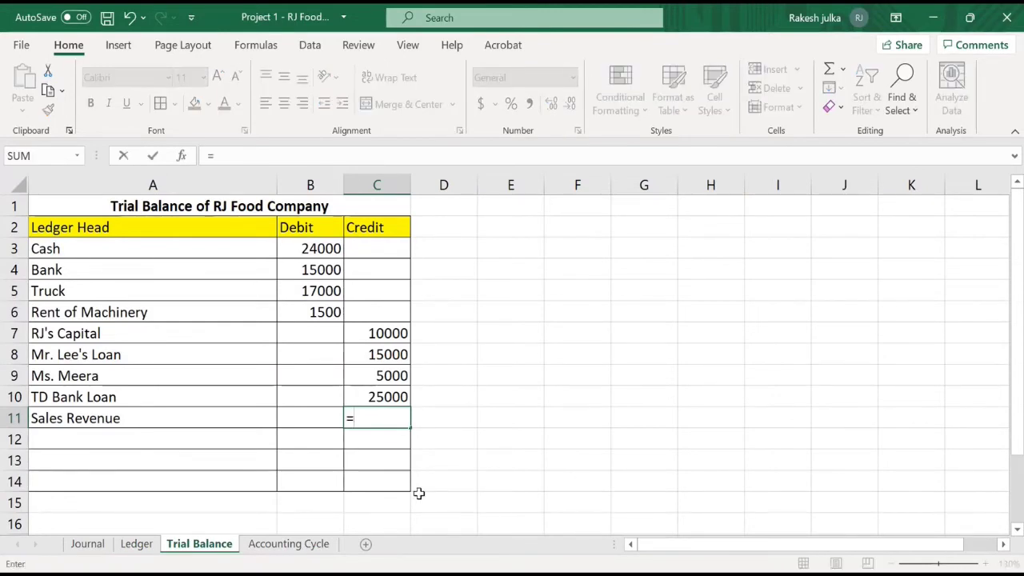
{"action": "left_click", "coordinate": [136, 545]}
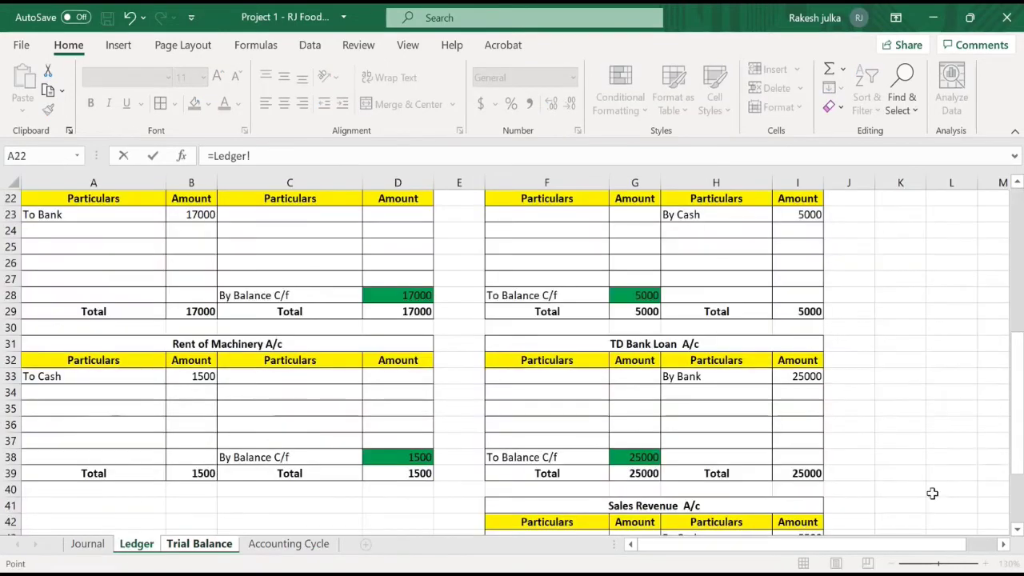
{"action": "scroll", "coordinate": [738, 448], "scroll_direction": "down", "scroll_amount": 3}
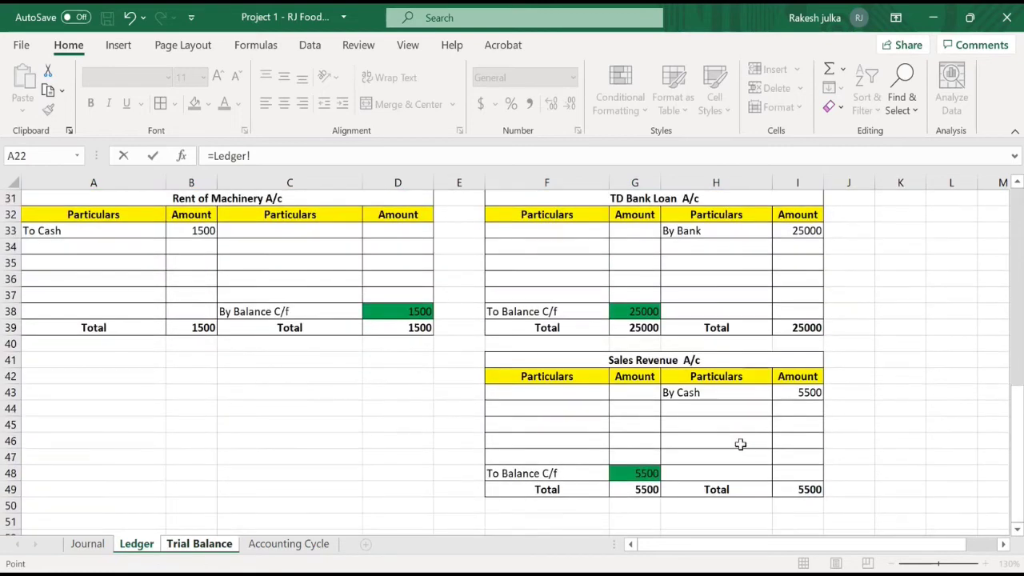
{"action": "left_click", "coordinate": [639, 473]}
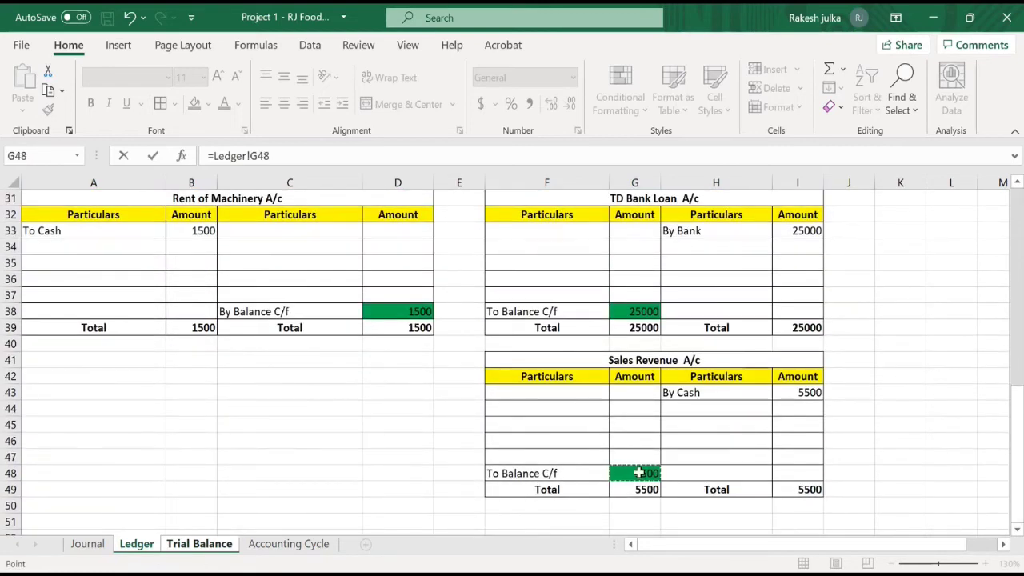
{"action": "key", "text": "Return"}
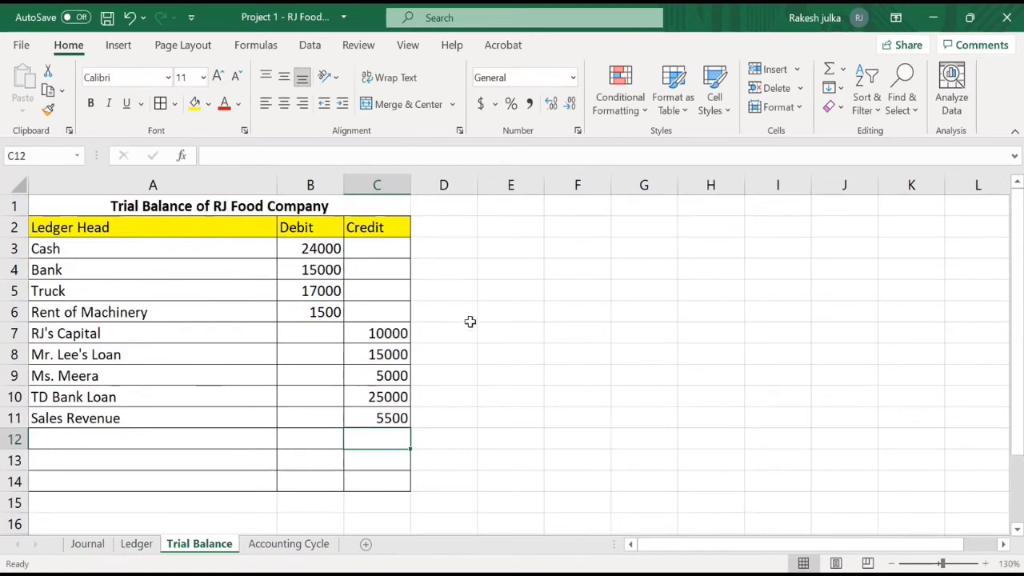
Step: Total the Debit and Credit columns of the Trial Balance in B14 and C14 with AutoSum over rows 3 to 14
{"action": "left_click_drag", "start_coordinate": [325, 249], "coordinate": [312, 480]}
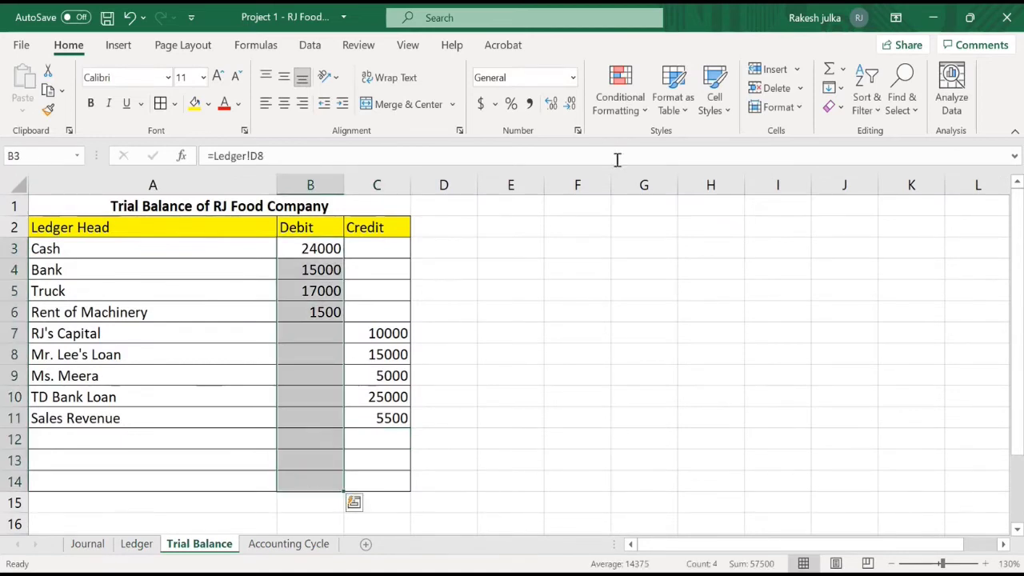
{"action": "left_click", "coordinate": [832, 72]}
{"action": "left_click_drag", "start_coordinate": [379, 249], "coordinate": [395, 481]}
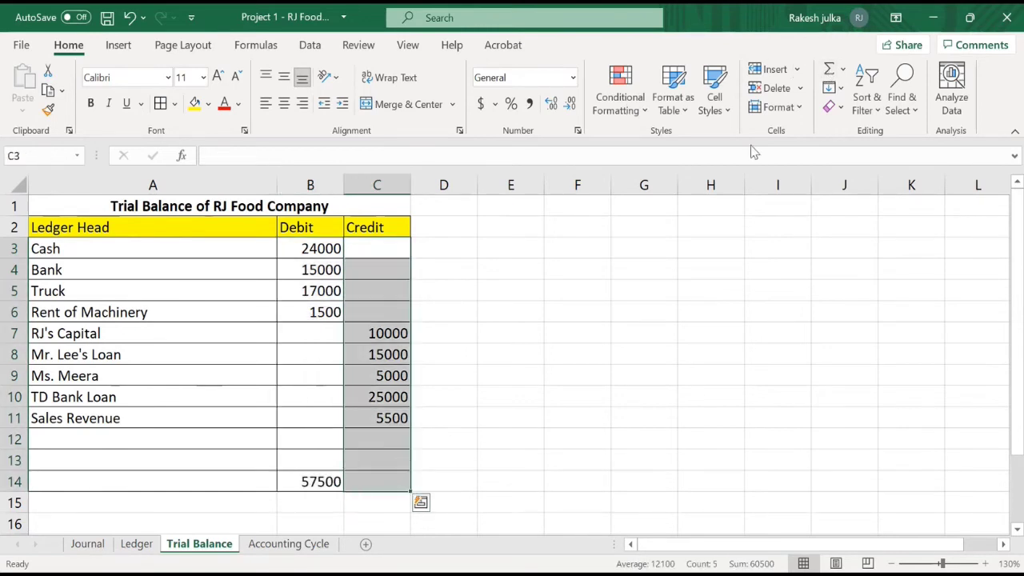
{"action": "left_click", "coordinate": [832, 72]}
{"action": "left_click", "coordinate": [458, 435]}
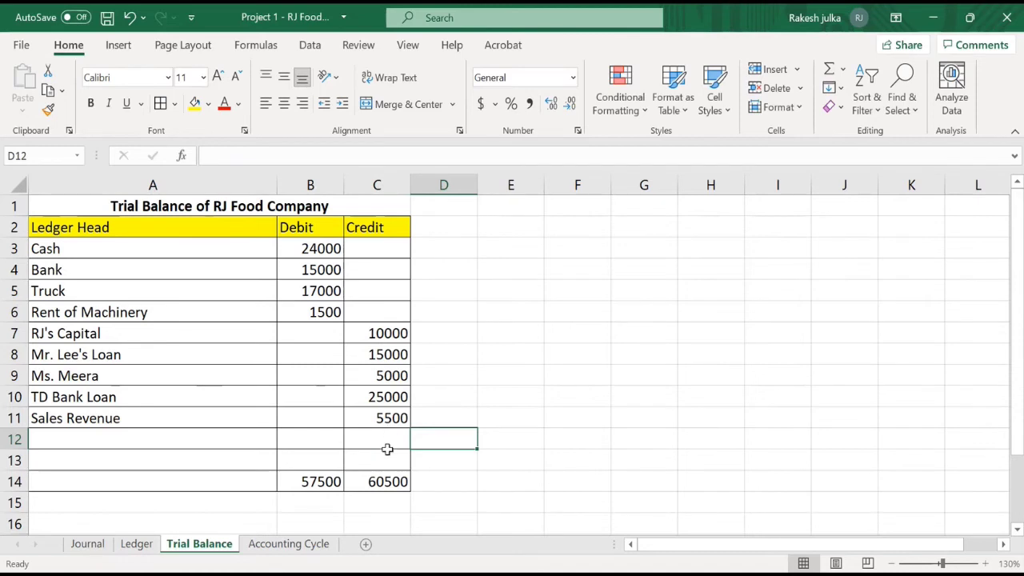
Step: Calculate the difference between the Credit and Debit totals in D14 with =C14-B14 as a check, and clear that cell
{"action": "left_click", "coordinate": [447, 481]}
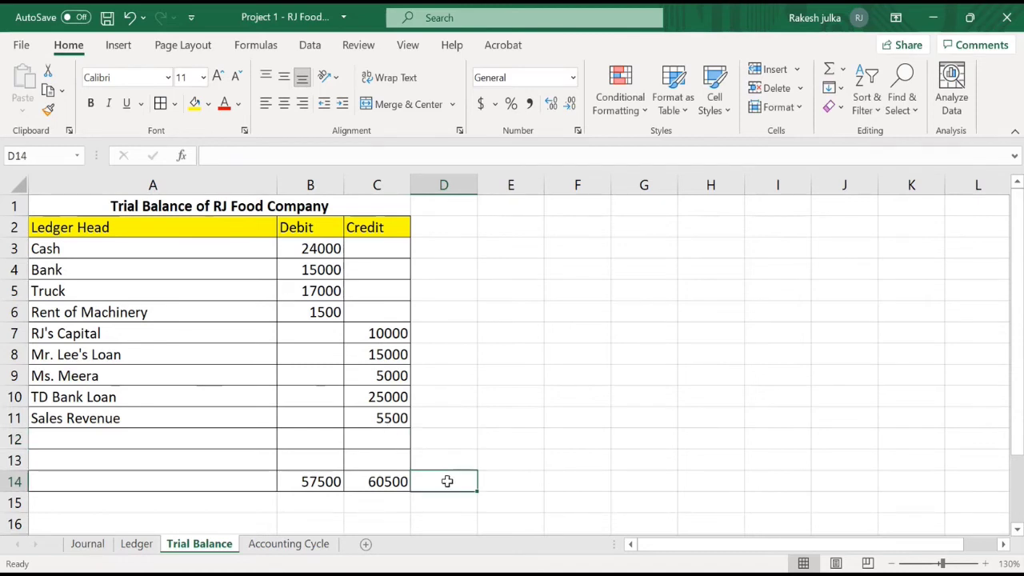
{"action": "type", "text": "="}
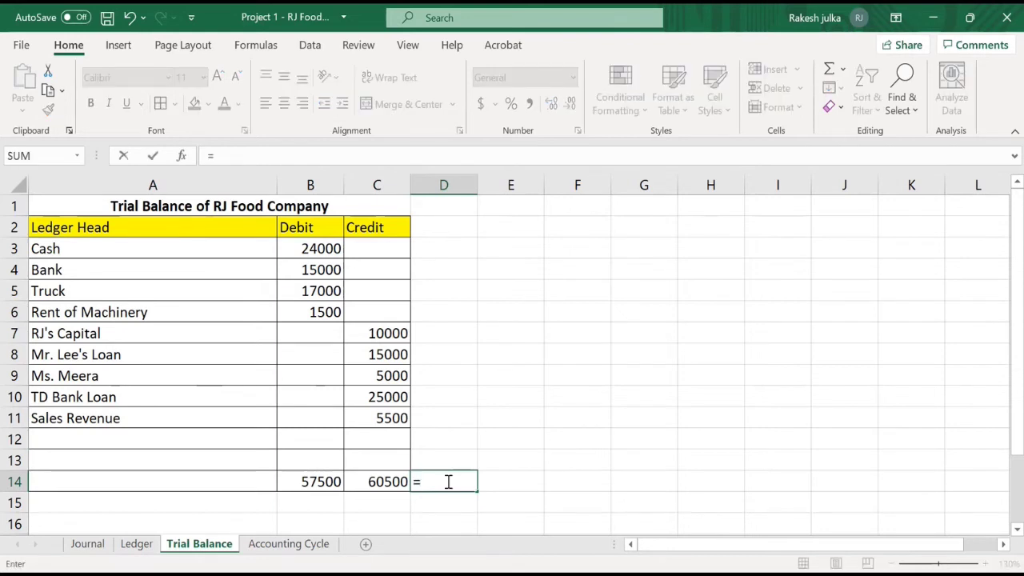
{"action": "left_click", "coordinate": [383, 481]}
{"action": "type", "text": "-"}
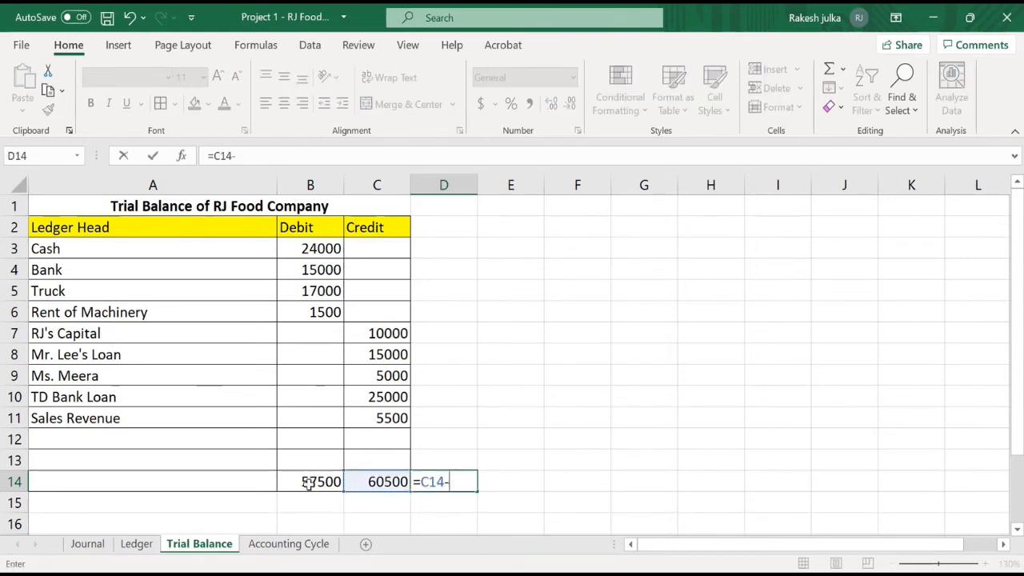
{"action": "left_click", "coordinate": [315, 481]}
{"action": "key", "text": "Return"}
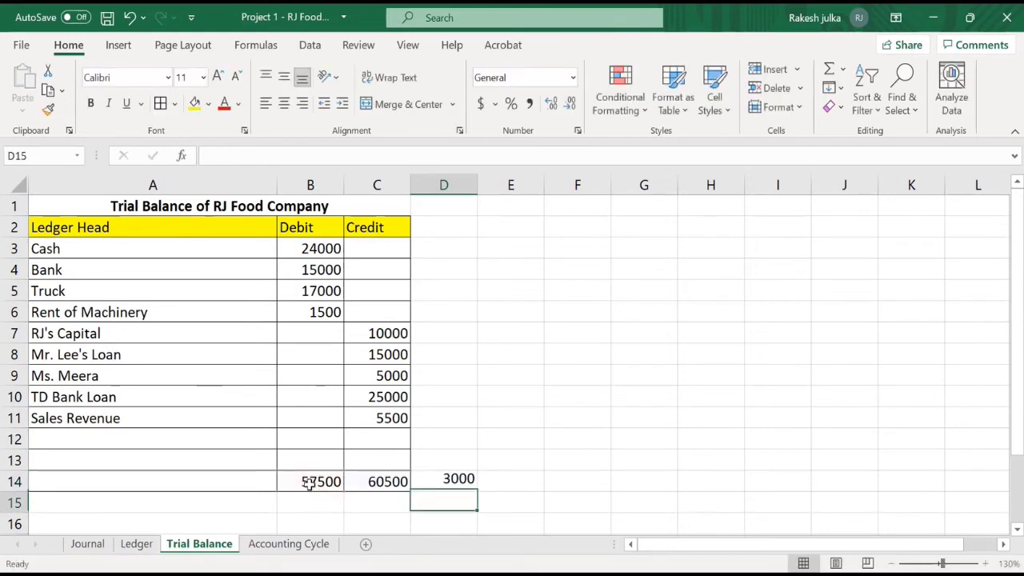
{"action": "left_click", "coordinate": [454, 482]}
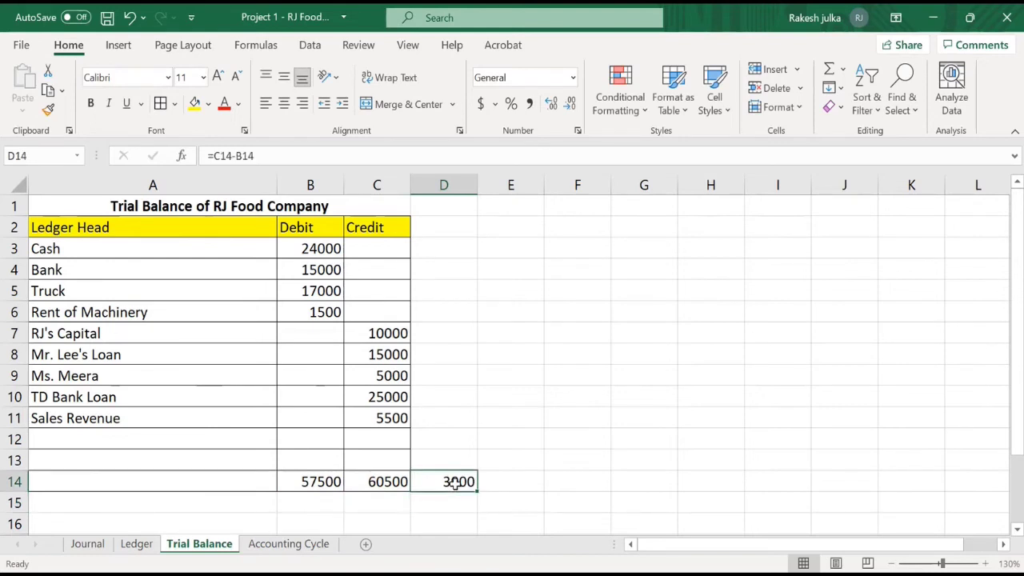
{"action": "key", "text": "Delete"}
Step: Compare the Cash and Bank Debit amounts in the Trial Balance with their carried-forward balances in the Ledger
{"action": "left_click", "coordinate": [137, 544]}
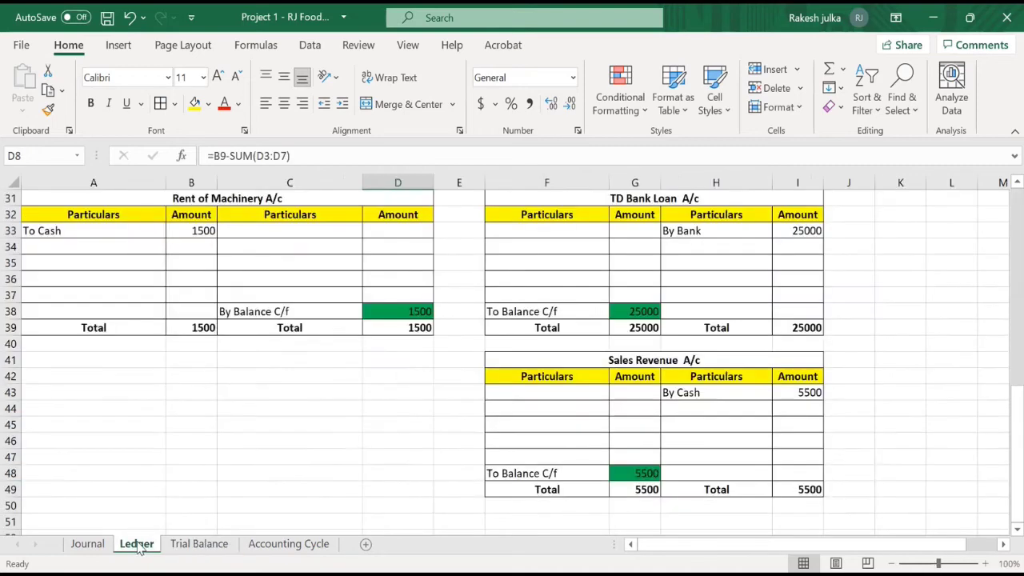
{"action": "scroll", "coordinate": [218, 395], "scroll_direction": "up", "scroll_amount": 10}
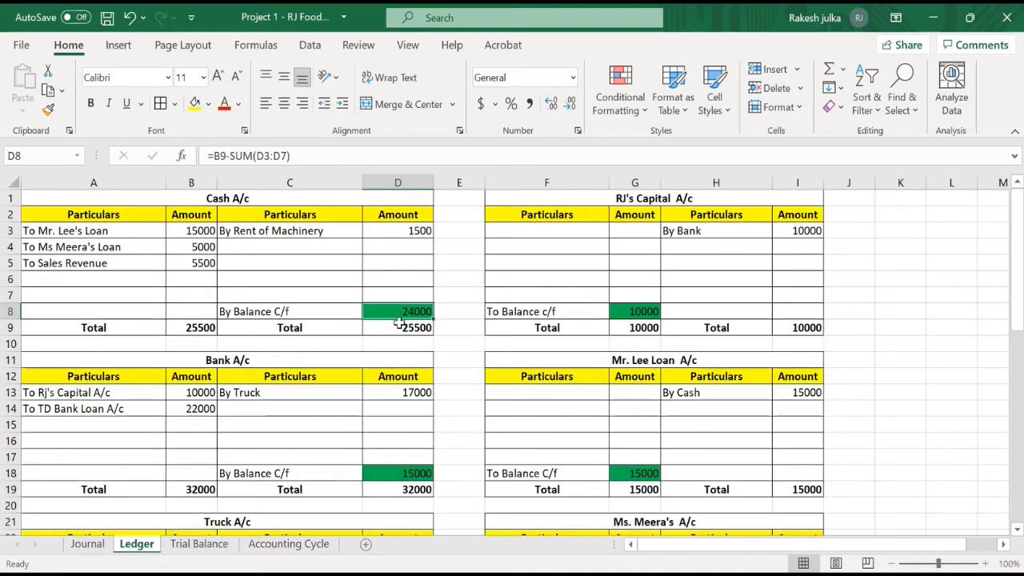
{"action": "left_click", "coordinate": [199, 544]}
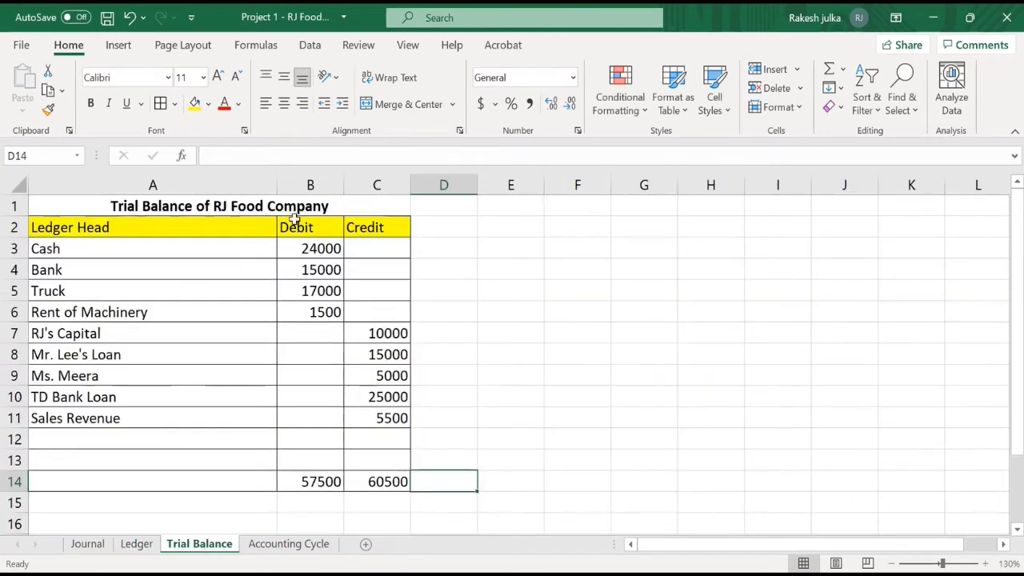
{"action": "left_click", "coordinate": [136, 545]}
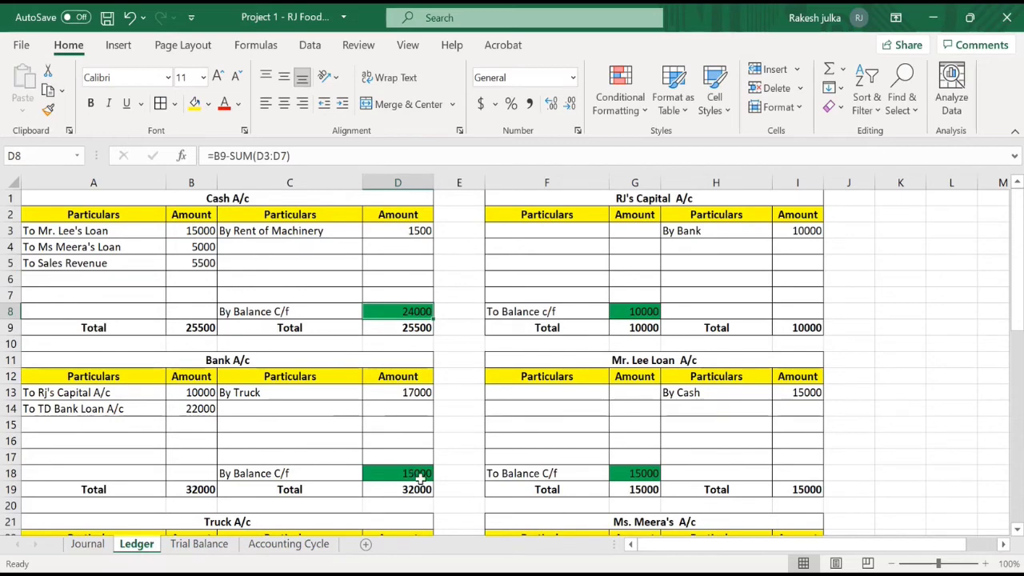
{"action": "left_click", "coordinate": [214, 552]}
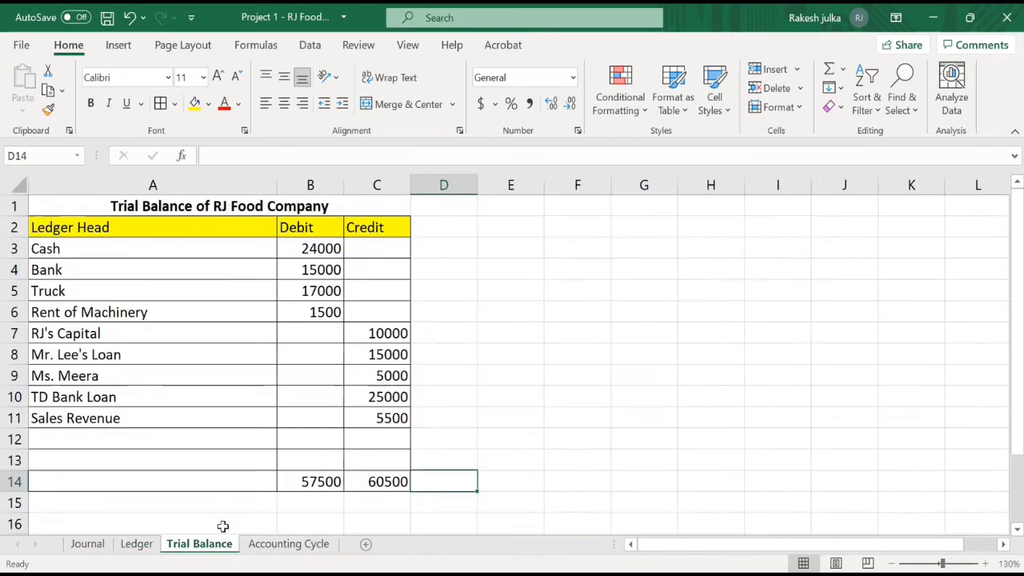
{"action": "left_click", "coordinate": [312, 272]}
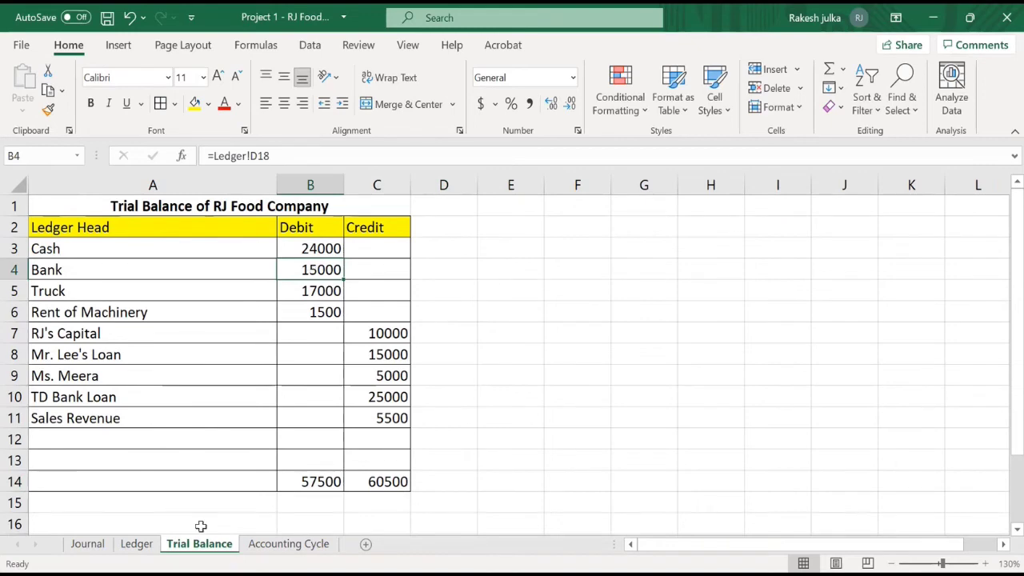
Step: Check the Truck and Rent of Machinery Debit amounts in the Trial Balance against their Ledger balances
{"action": "left_click", "coordinate": [136, 544]}
{"action": "scroll", "coordinate": [248, 437], "scroll_direction": "down", "scroll_amount": 5}
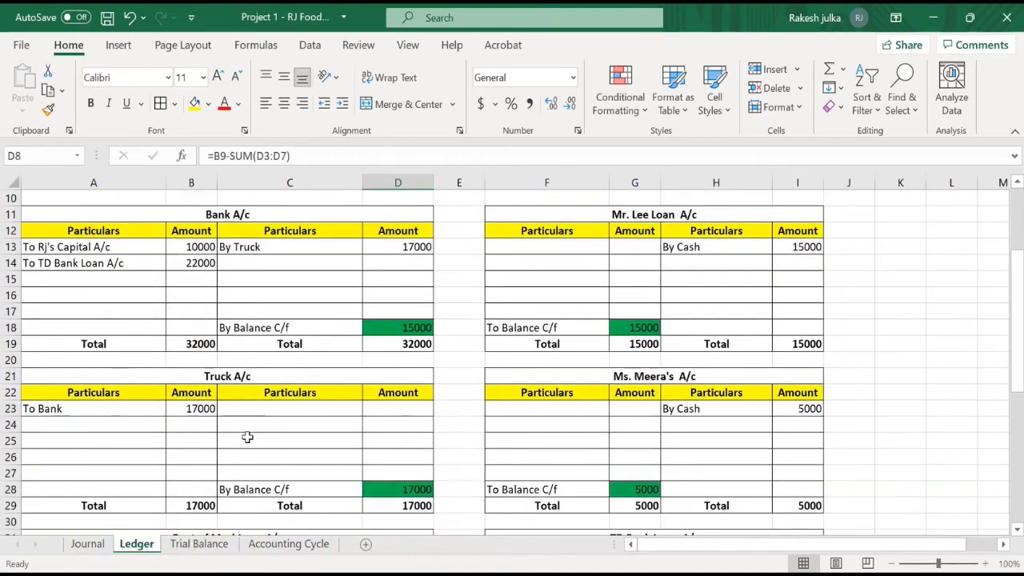
{"action": "left_click", "coordinate": [199, 544]}
{"action": "left_click", "coordinate": [324, 290]}
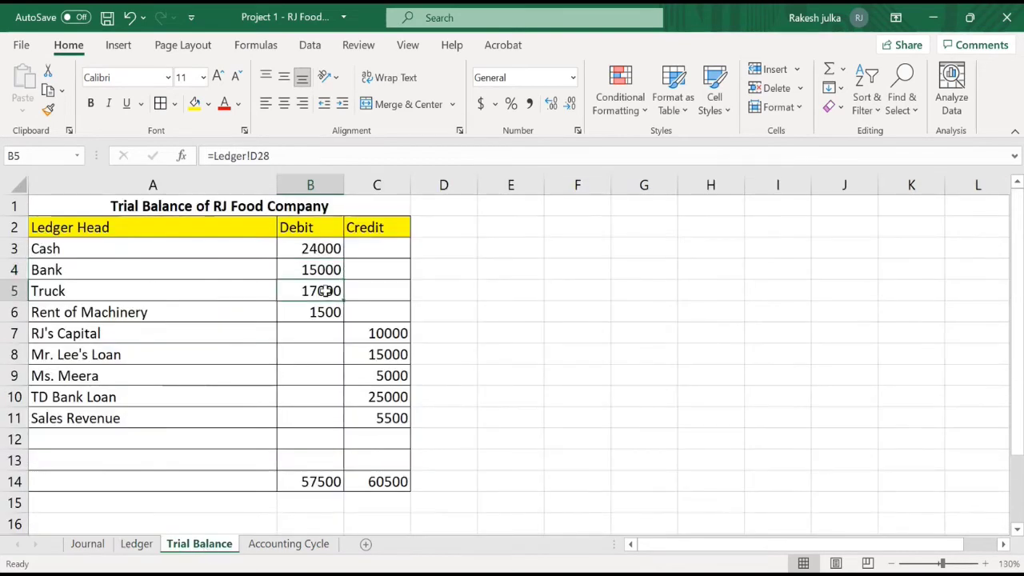
{"action": "left_click", "coordinate": [137, 545]}
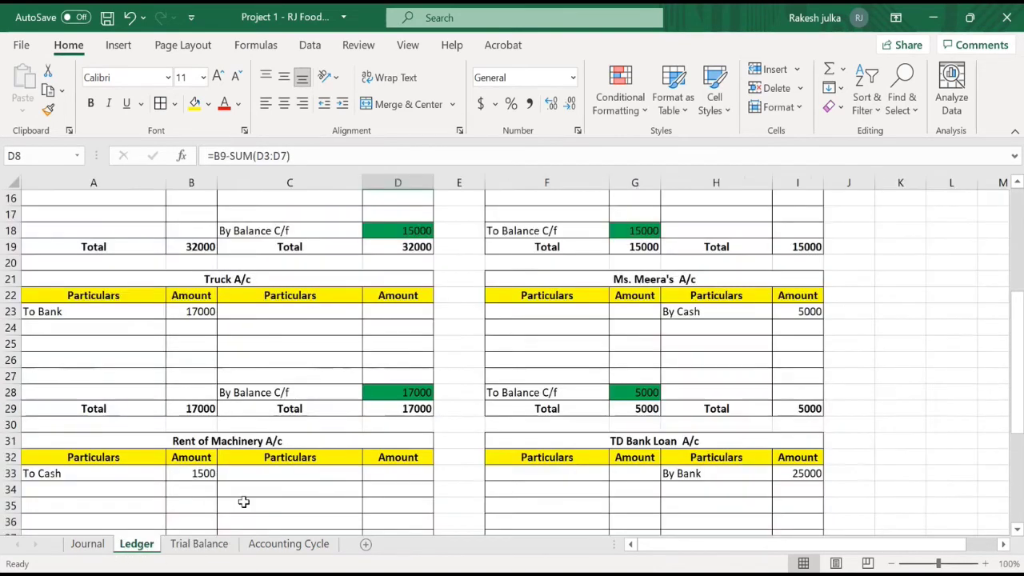
{"action": "scroll", "coordinate": [316, 460], "scroll_direction": "down", "scroll_amount": 3}
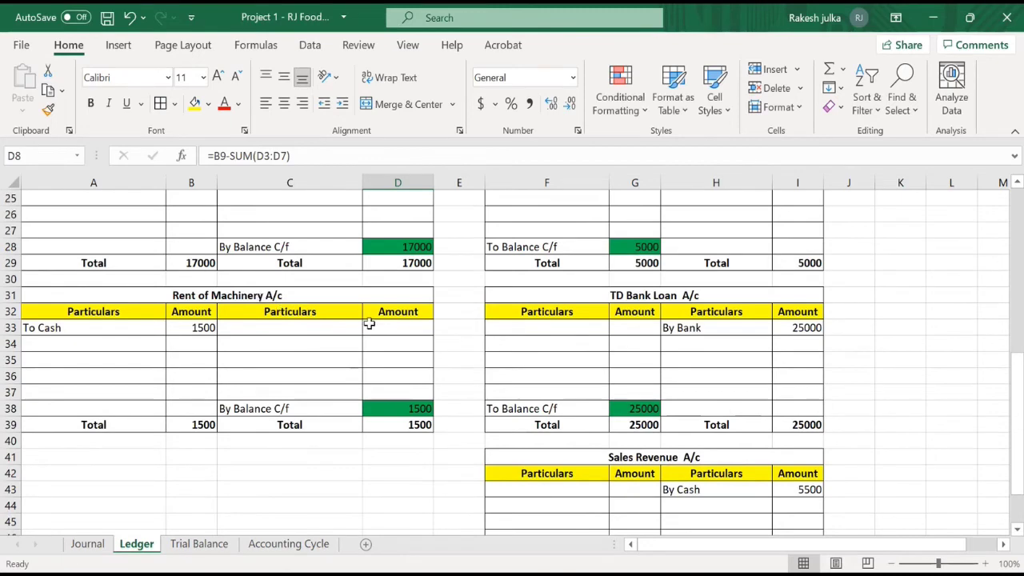
{"action": "left_click", "coordinate": [204, 544]}
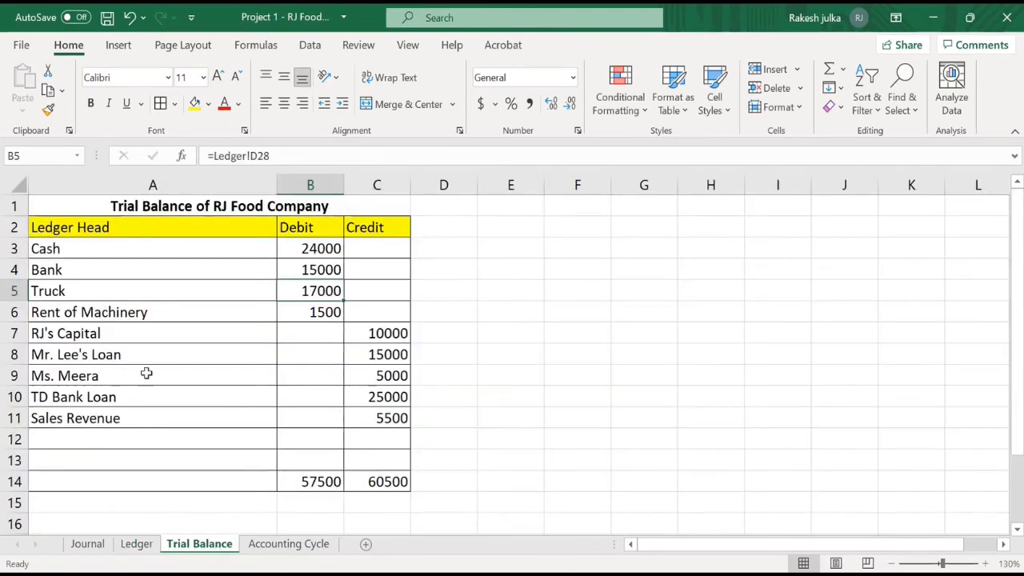
Step: Compare the capital account and first personal loan Credits in C7 and C8 with their carried-forward balances in the Ledger
{"action": "left_click", "coordinate": [138, 545]}
{"action": "scroll", "coordinate": [617, 328], "scroll_direction": "up", "scroll_amount": 8}
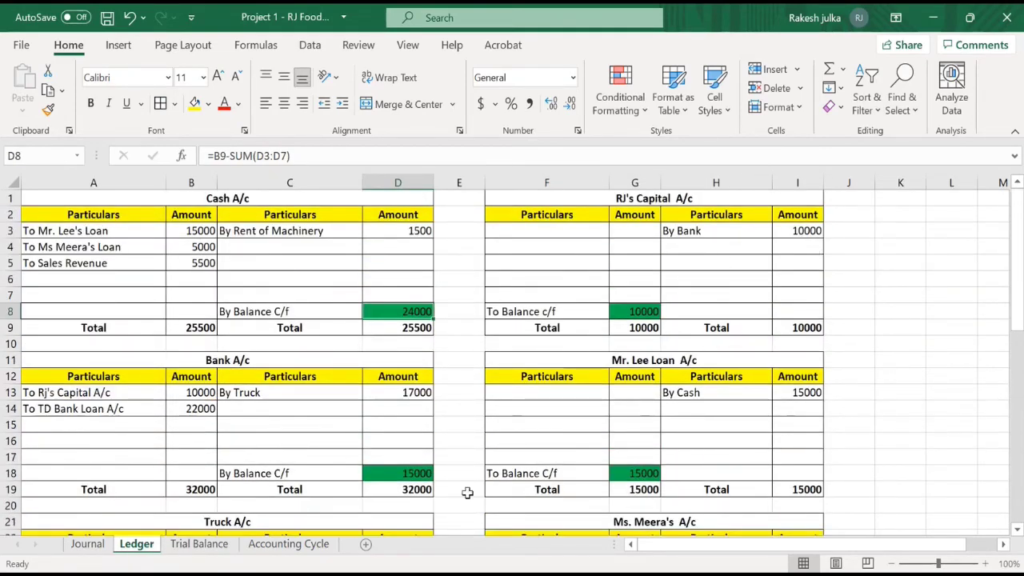
{"action": "left_click", "coordinate": [199, 545]}
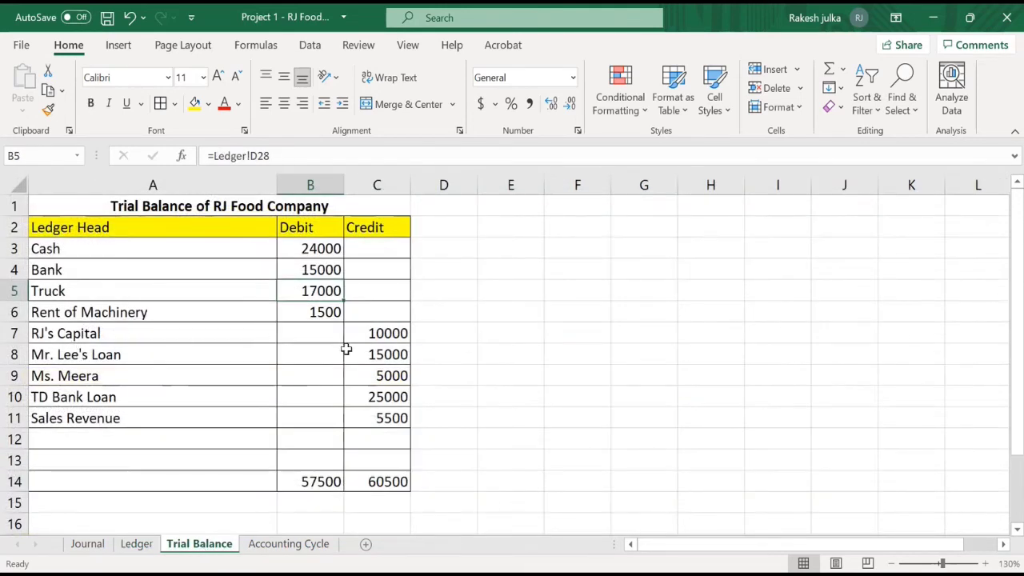
{"action": "left_click", "coordinate": [384, 336]}
{"action": "left_click", "coordinate": [139, 544]}
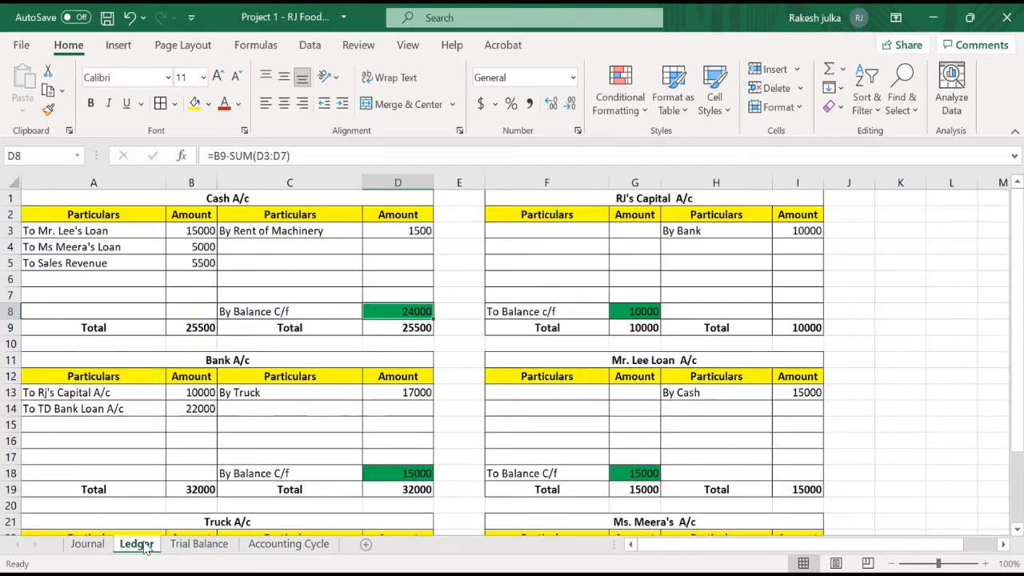
{"action": "left_click", "coordinate": [640, 489]}
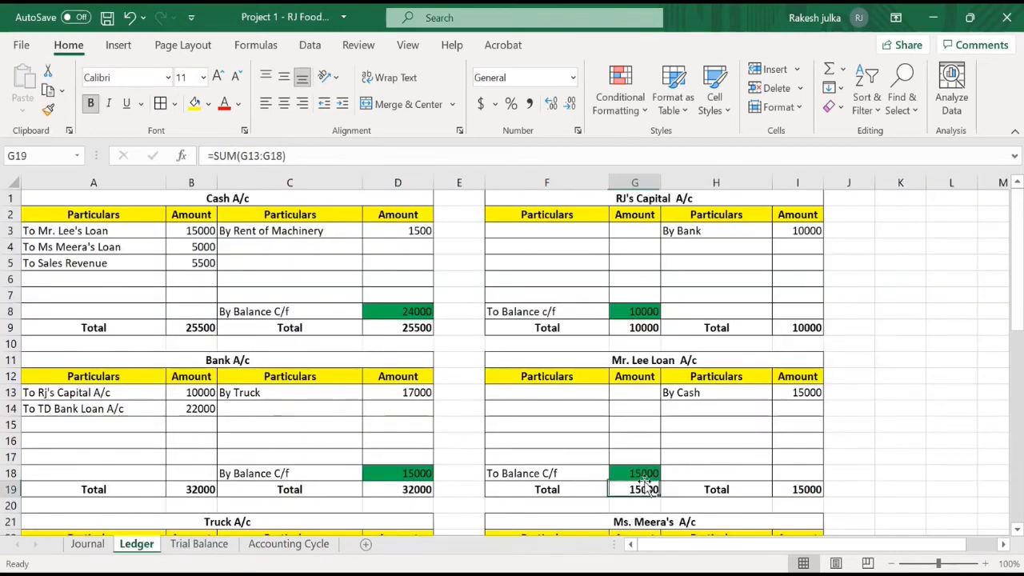
{"action": "left_click", "coordinate": [214, 551]}
{"action": "left_click", "coordinate": [393, 360]}
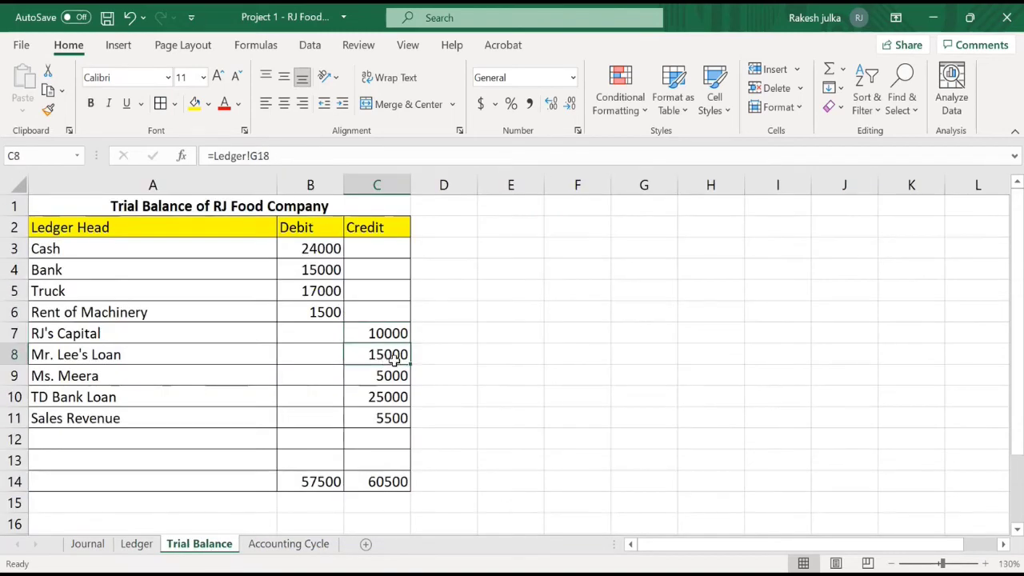
Step: Verify the Credits in C9 to C11, including TD Bank Loan and Sales Revenue, against their carried-forward Ledger balances
{"action": "key", "text": "Down"}
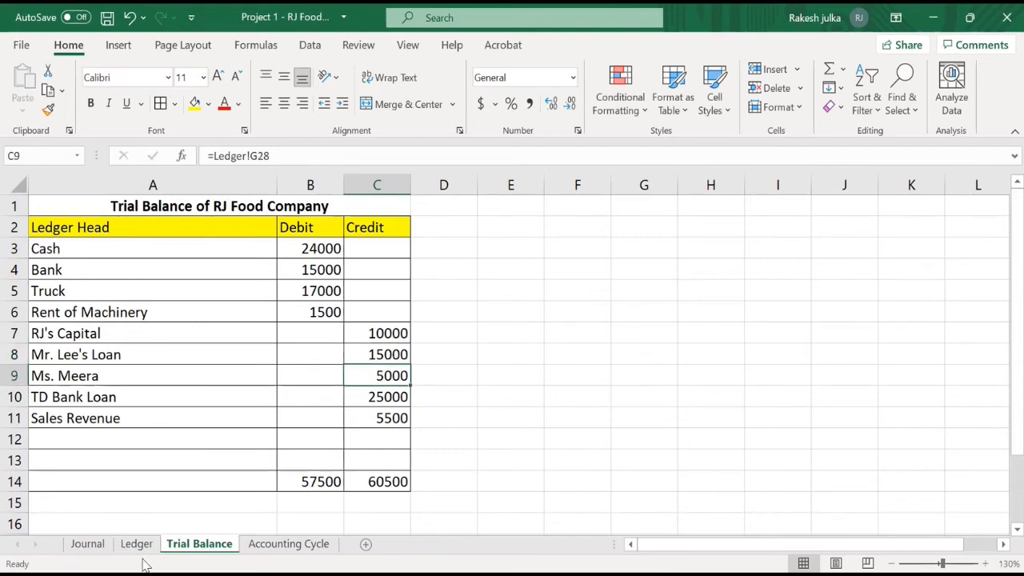
{"action": "left_click", "coordinate": [132, 549]}
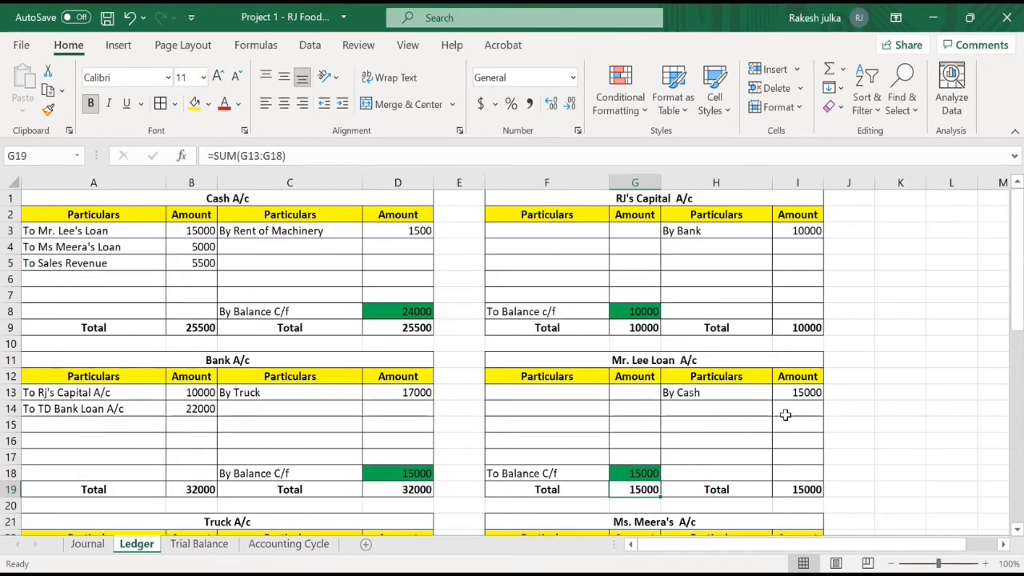
{"action": "left_click", "coordinate": [644, 473]}
{"action": "scroll", "coordinate": [642, 419], "scroll_direction": "down", "scroll_amount": 4}
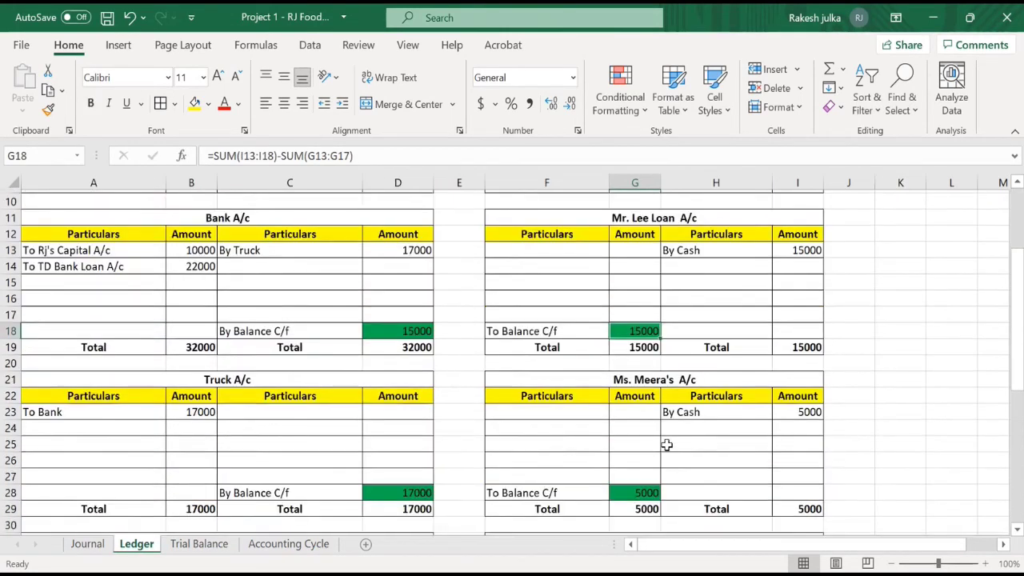
{"action": "scroll", "coordinate": [644, 487], "scroll_direction": "down", "scroll_amount": 3}
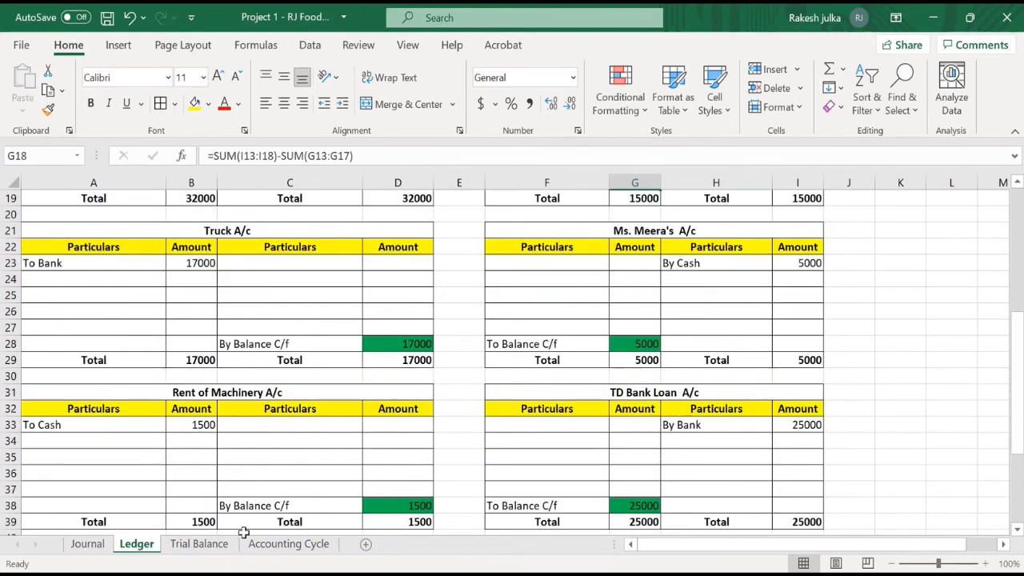
{"action": "left_click", "coordinate": [200, 544]}
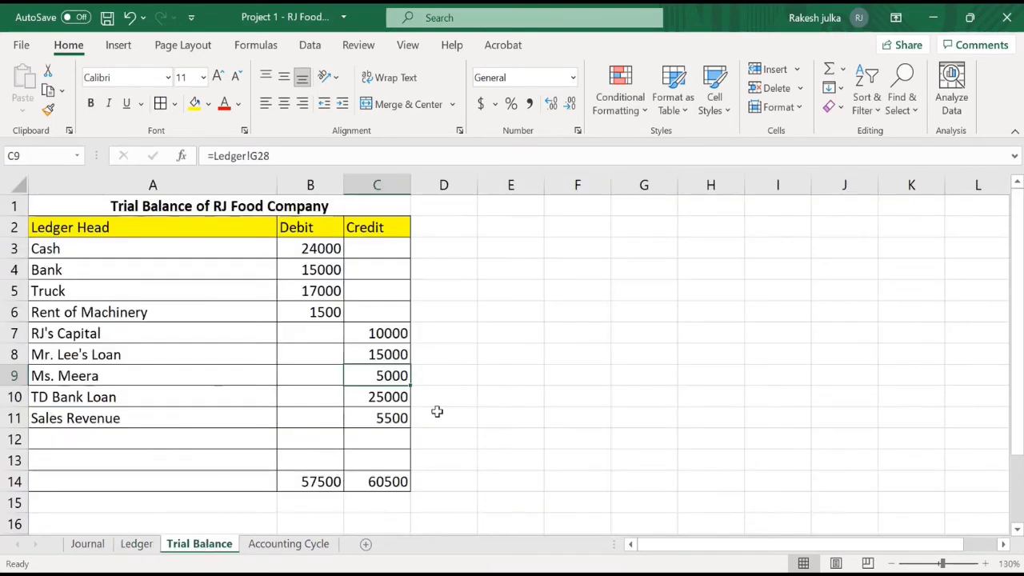
{"action": "left_click", "coordinate": [381, 403]}
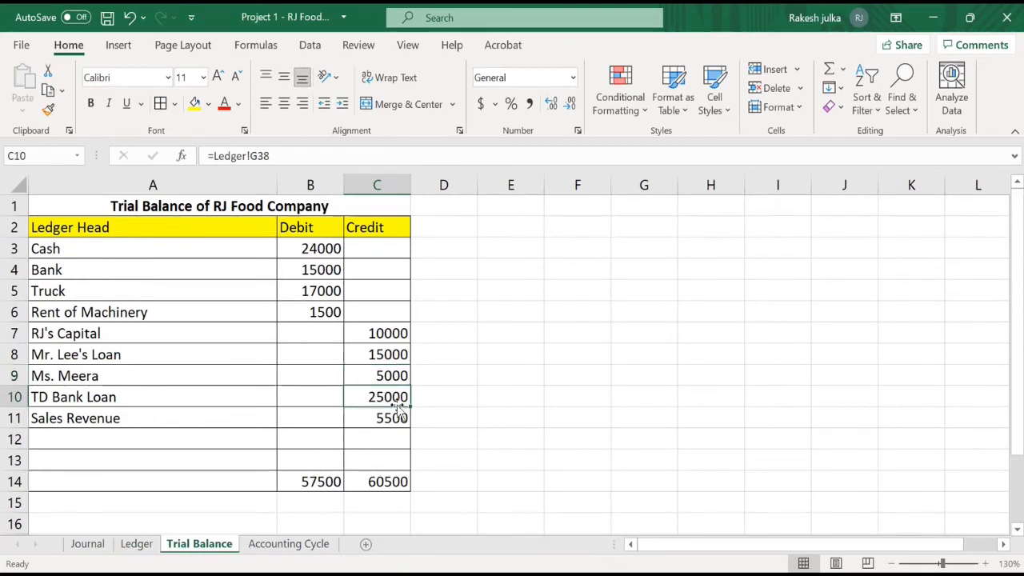
{"action": "left_click", "coordinate": [136, 544]}
{"action": "scroll", "coordinate": [780, 464], "scroll_direction": "down", "scroll_amount": 5}
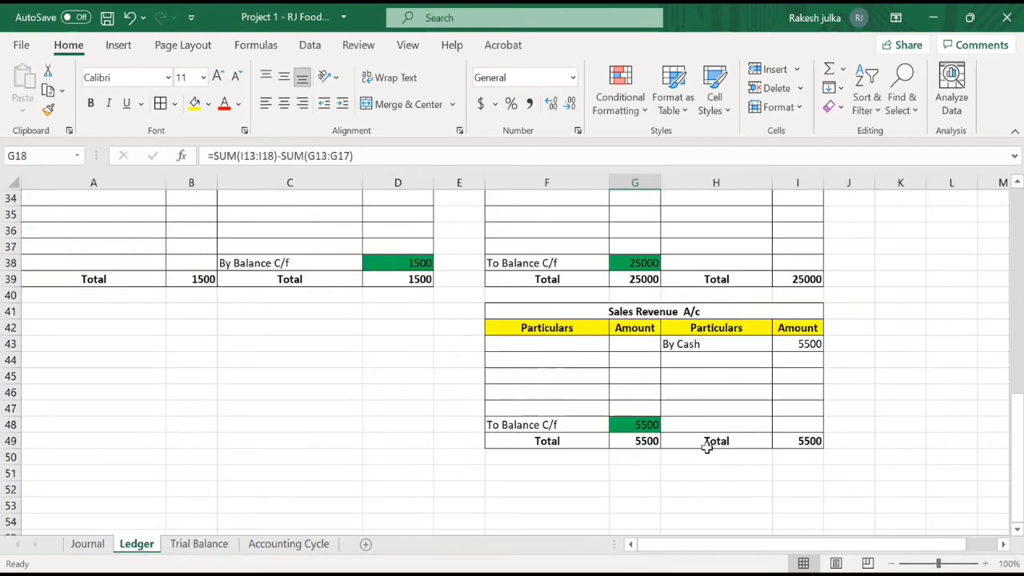
{"action": "scroll", "coordinate": [707, 448], "scroll_direction": "up", "scroll_amount": 2}
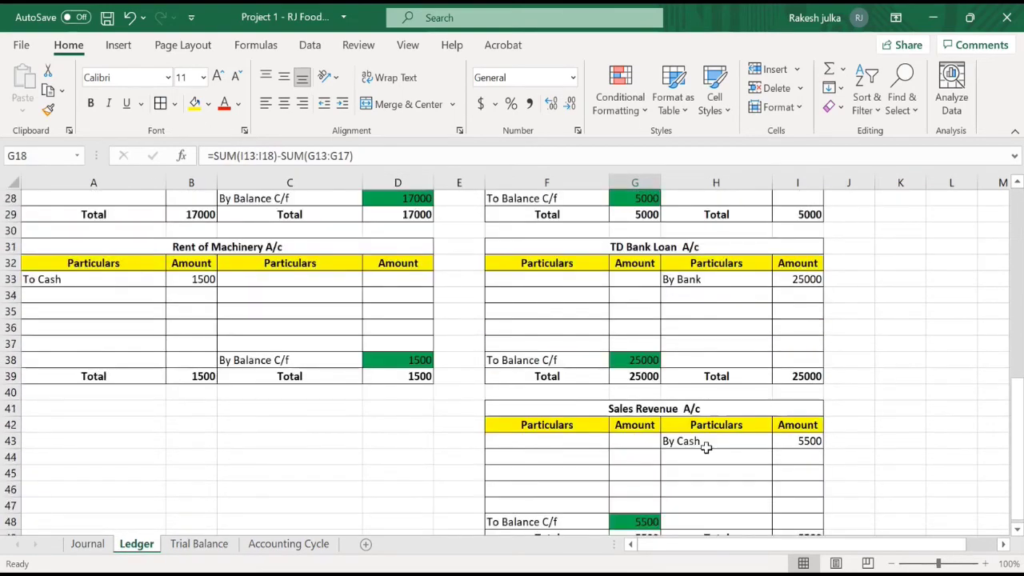
{"action": "left_click", "coordinate": [192, 546]}
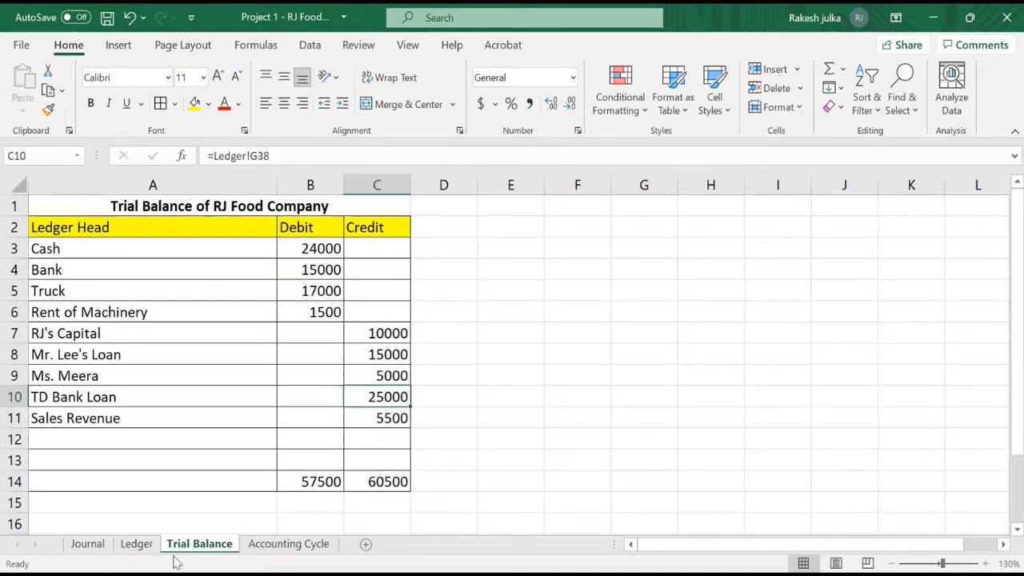
{"action": "left_click", "coordinate": [138, 544]}
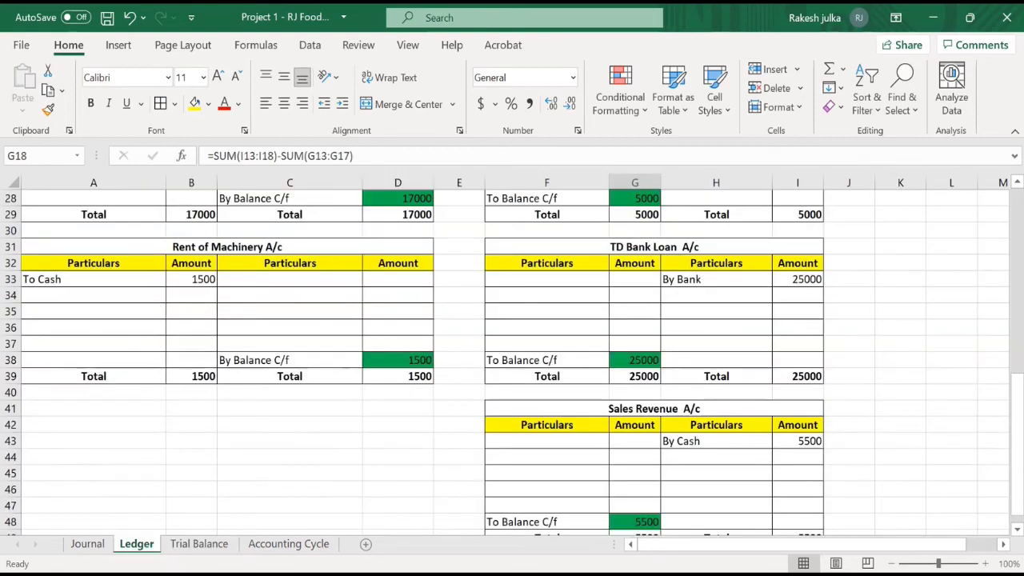
{"action": "scroll", "coordinate": [373, 382], "scroll_direction": "up", "scroll_amount": 4}
{"action": "scroll", "coordinate": [144, 452], "scroll_direction": "up", "scroll_amount": 3}
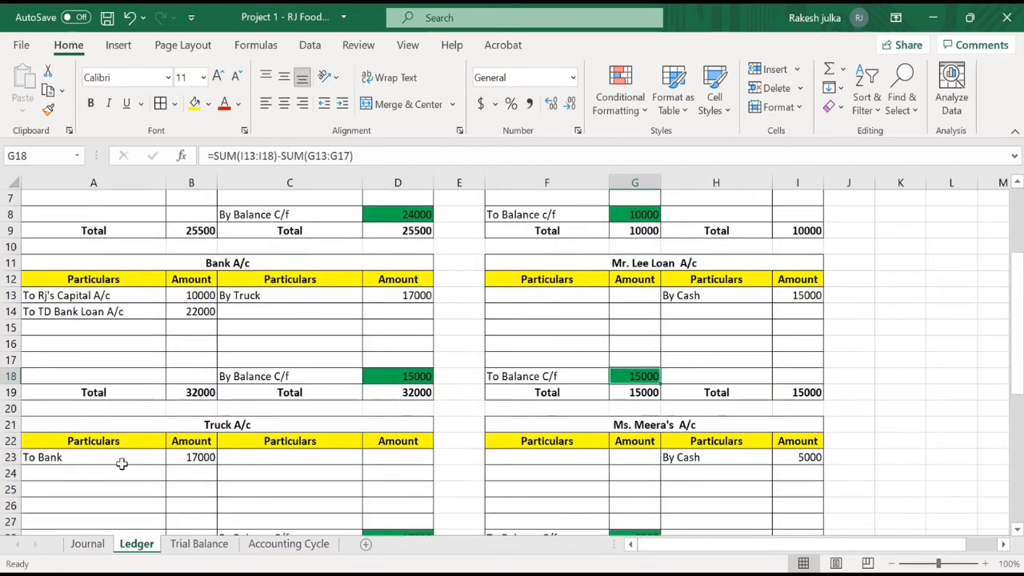
{"action": "left_click", "coordinate": [87, 544]}
{"action": "scroll", "coordinate": [289, 403], "scroll_direction": "down", "scroll_amount": 3}
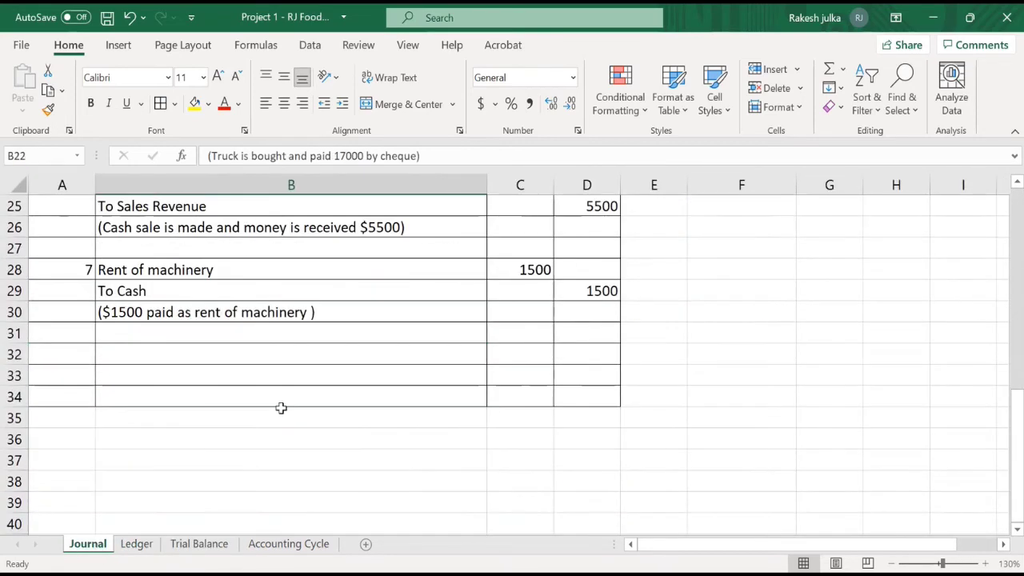
{"action": "scroll", "coordinate": [281, 409], "scroll_direction": "up", "scroll_amount": 3}
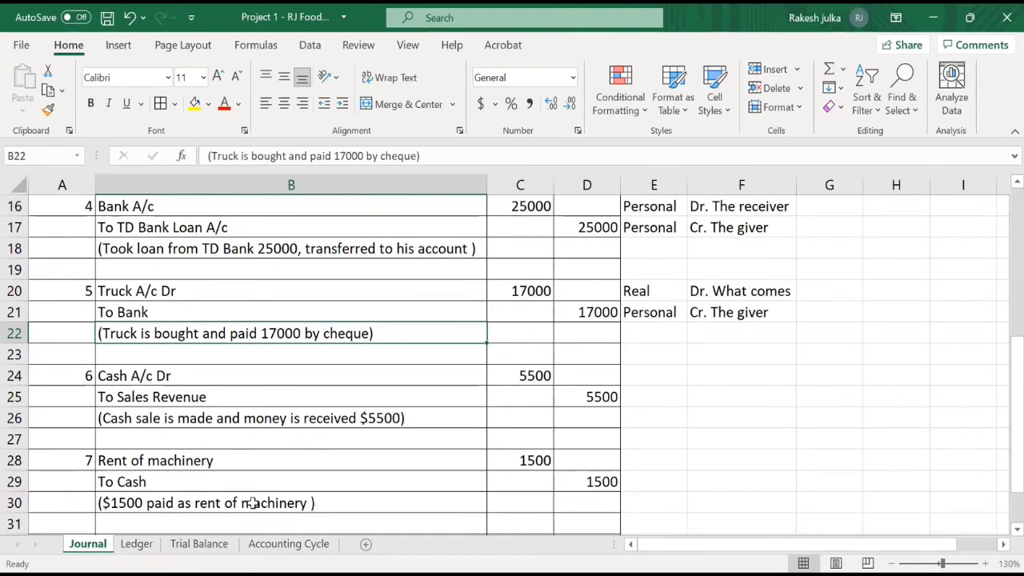
{"action": "left_click", "coordinate": [137, 544]}
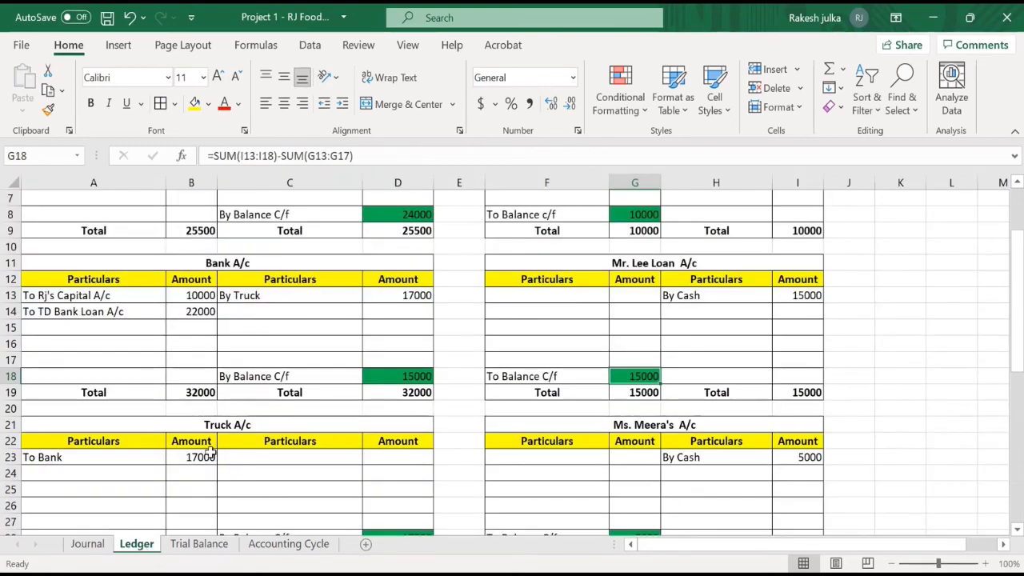
{"action": "scroll", "coordinate": [676, 318], "scroll_direction": "up", "scroll_amount": 2}
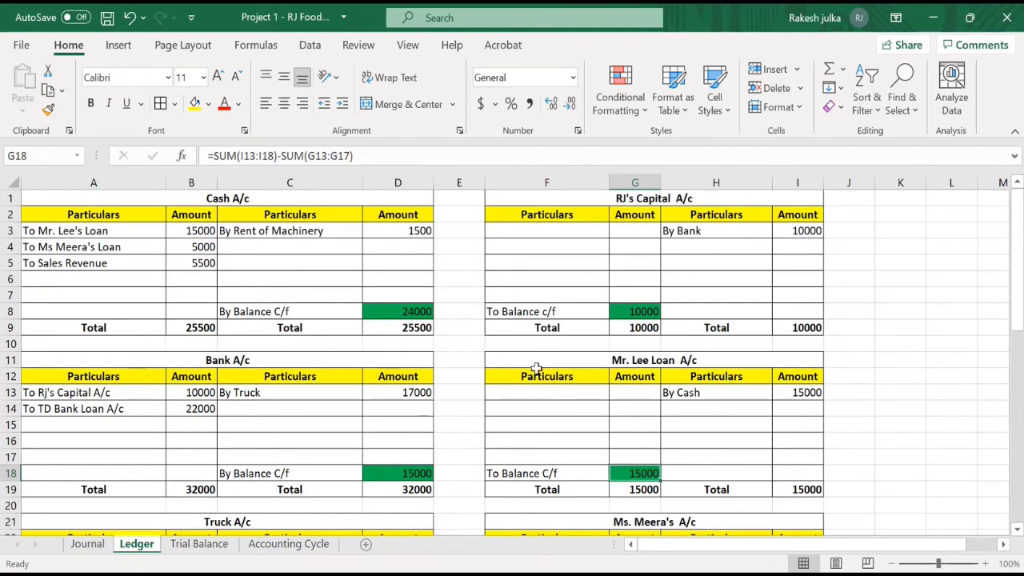
{"action": "scroll", "coordinate": [251, 395], "scroll_direction": "down", "scroll_amount": 4}
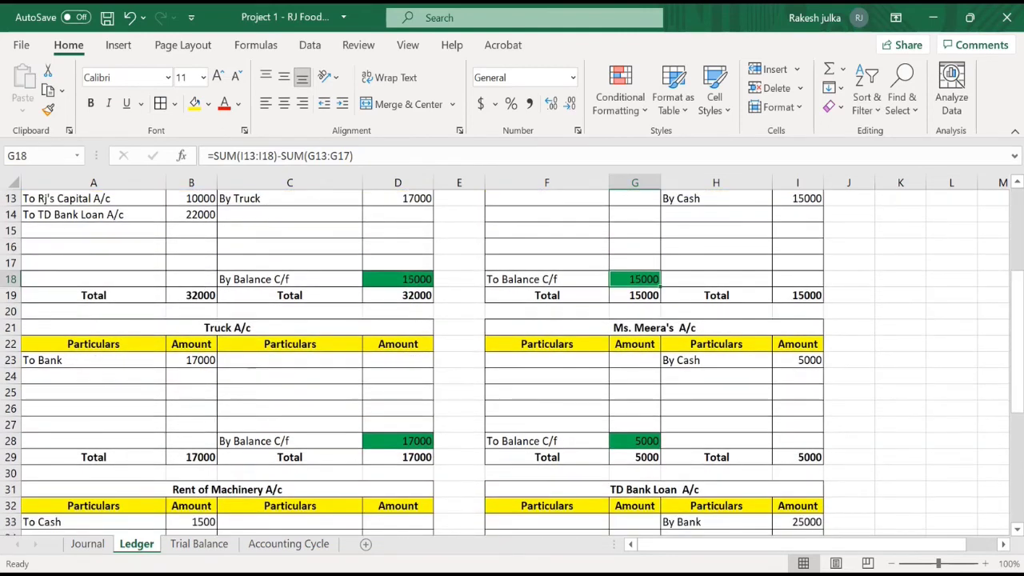
Step: Review the Journal entries for the loans, truck, sale and machinery rent, and examine the TD Bank Loan entry in rows 16 and 17
{"action": "left_click", "coordinate": [87, 544]}
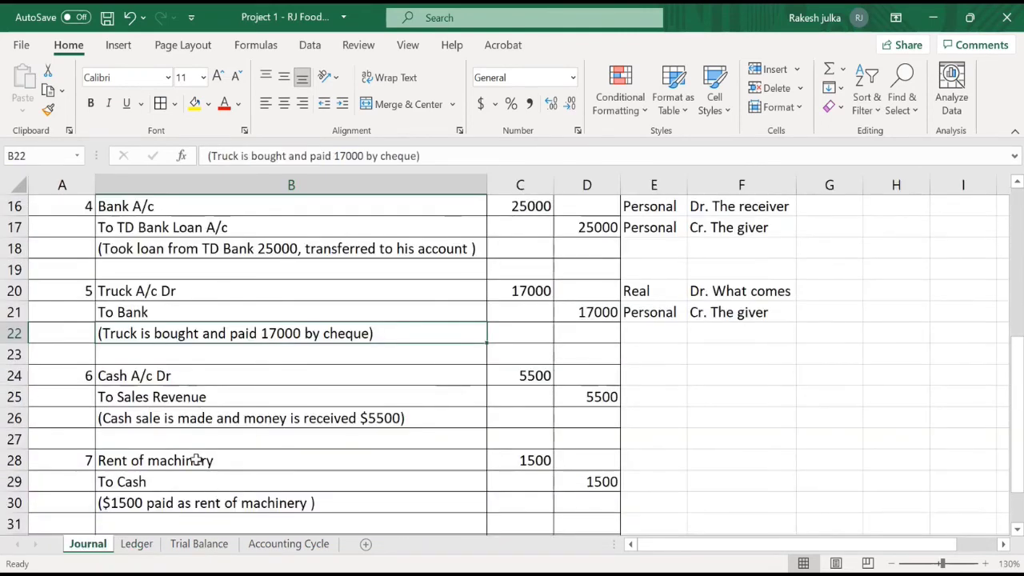
{"action": "scroll", "coordinate": [196, 460], "scroll_direction": "down", "scroll_amount": 3}
{"action": "scroll", "coordinate": [196, 461], "scroll_direction": "up", "scroll_amount": 5}
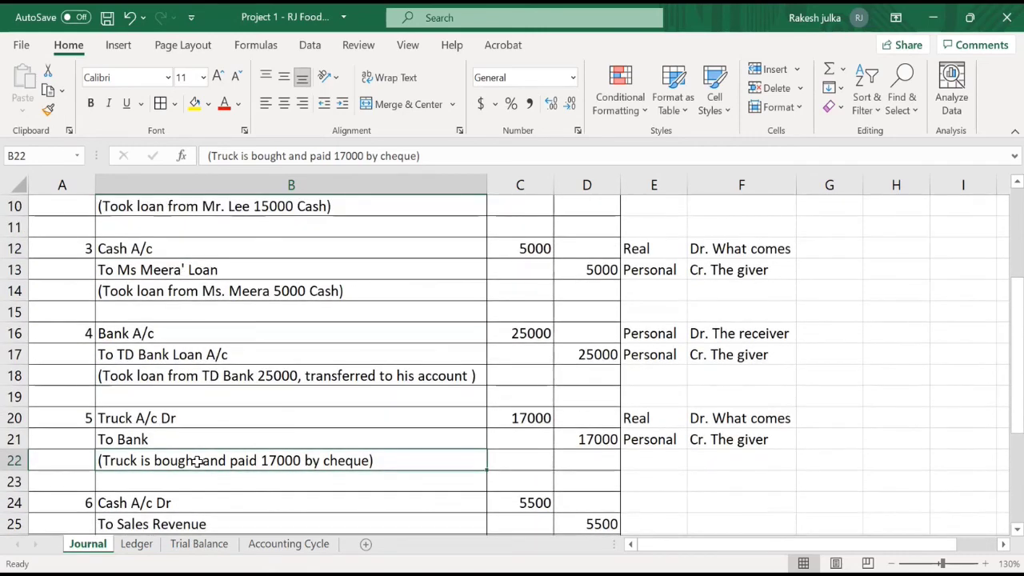
{"action": "scroll", "coordinate": [196, 461], "scroll_direction": "down", "scroll_amount": 1}
{"action": "scroll", "coordinate": [460, 417], "scroll_direction": "down", "scroll_amount": 1}
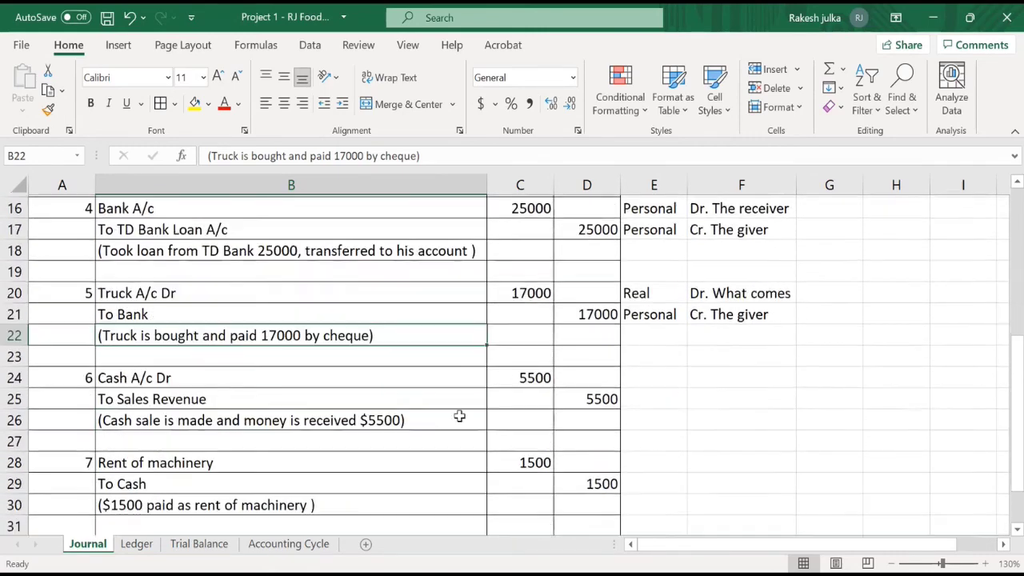
{"action": "scroll", "coordinate": [460, 416], "scroll_direction": "up", "scroll_amount": 2}
{"action": "left_click", "coordinate": [530, 334]}
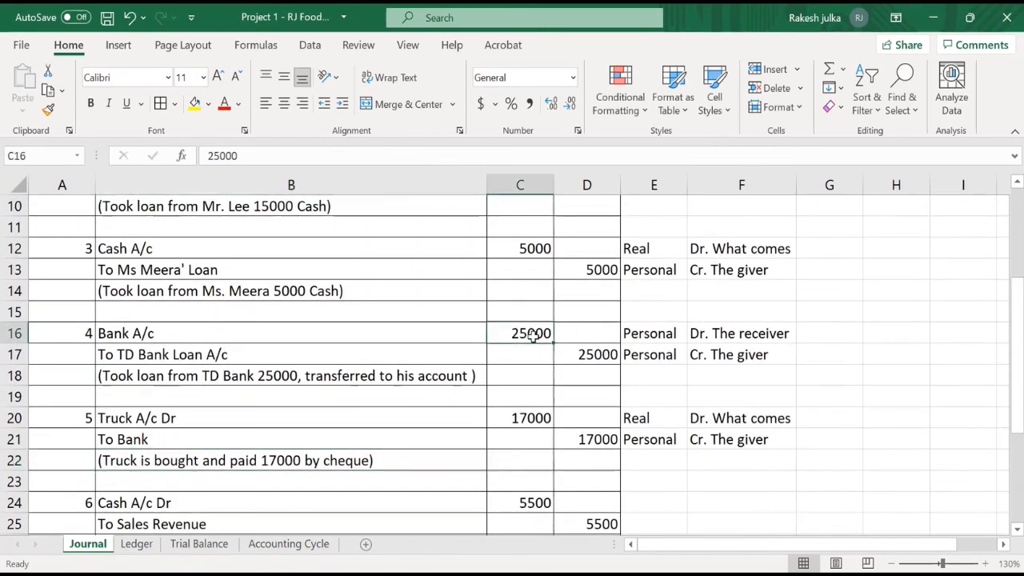
{"action": "left_click_drag", "start_coordinate": [364, 332], "coordinate": [586, 356]}
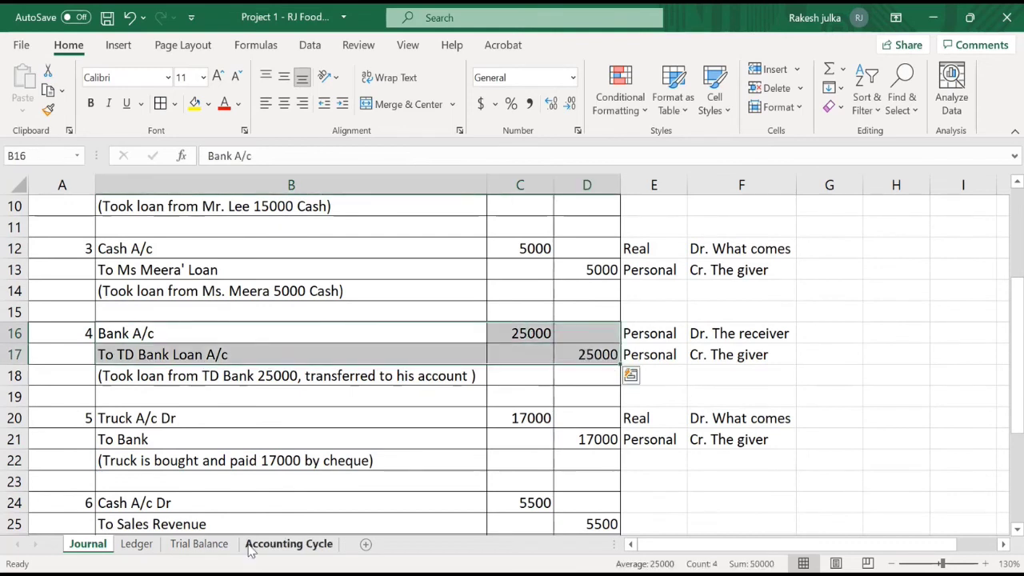
Step: Set the TD Bank Loan amount on the debit side of the Ledger's Bank account, cell B14, to 25000
{"action": "left_click", "coordinate": [136, 544]}
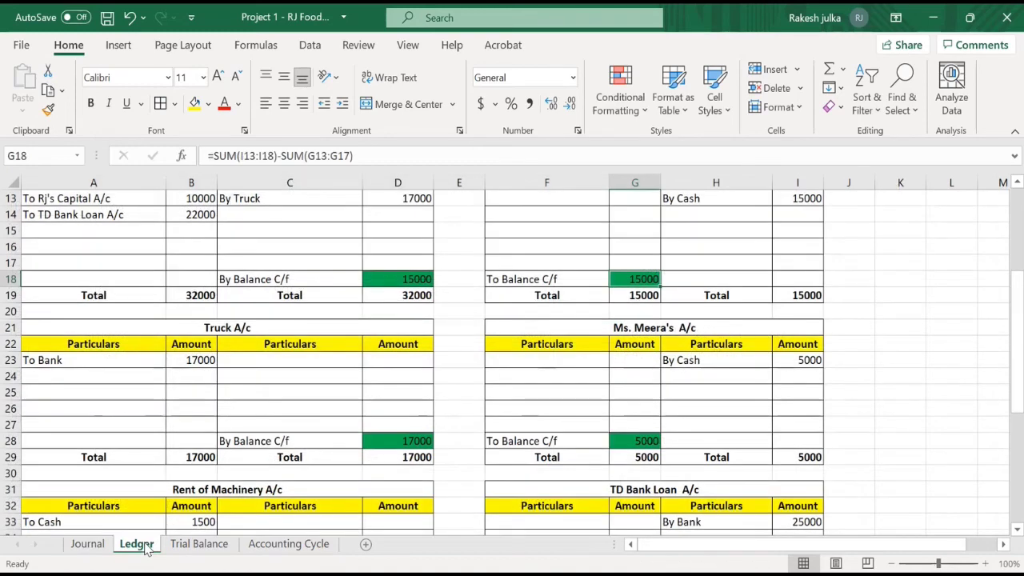
{"action": "scroll", "coordinate": [155, 385], "scroll_direction": "up", "scroll_amount": 1}
{"action": "scroll", "coordinate": [156, 384], "scroll_direction": "up", "scroll_amount": 1}
{"action": "left_click", "coordinate": [189, 262]}
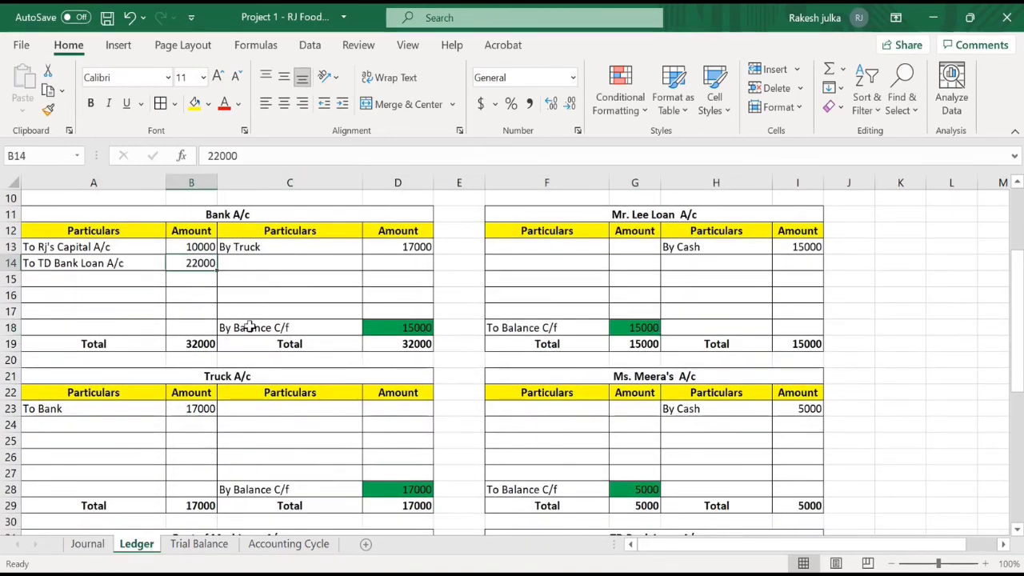
{"action": "type", "text": "25"}
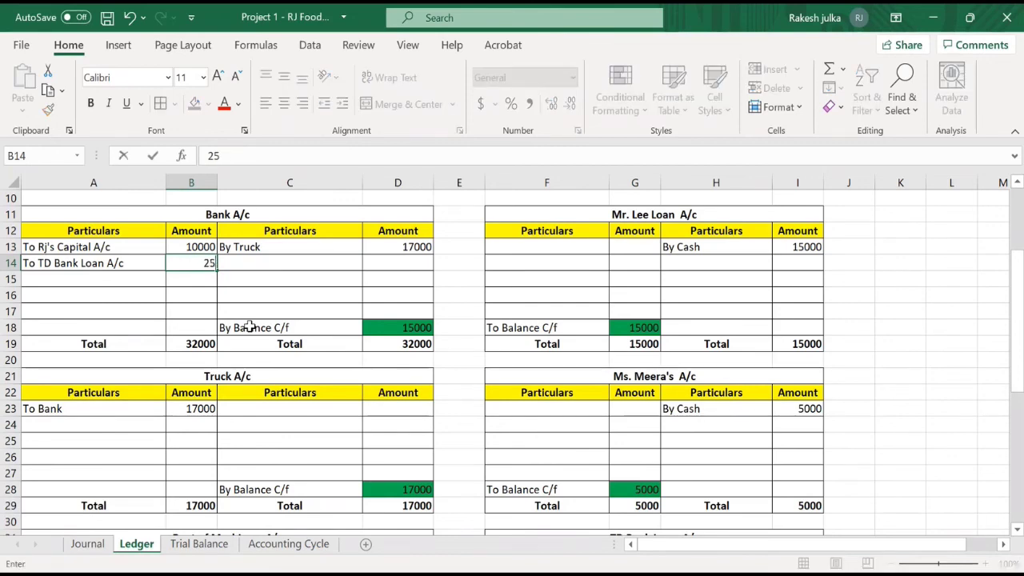
{"action": "type", "text": "000"}
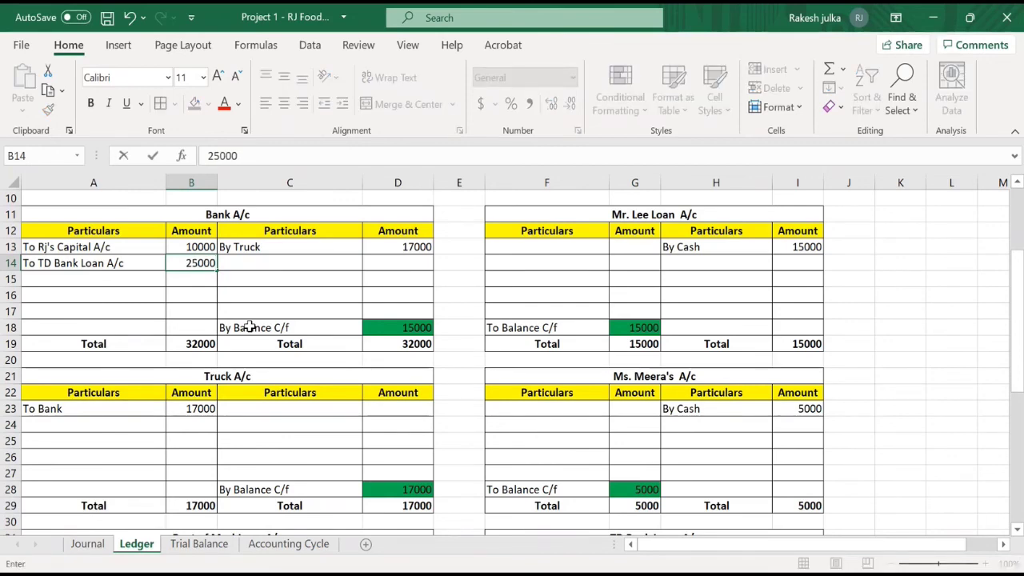
{"action": "key", "text": "Return"}
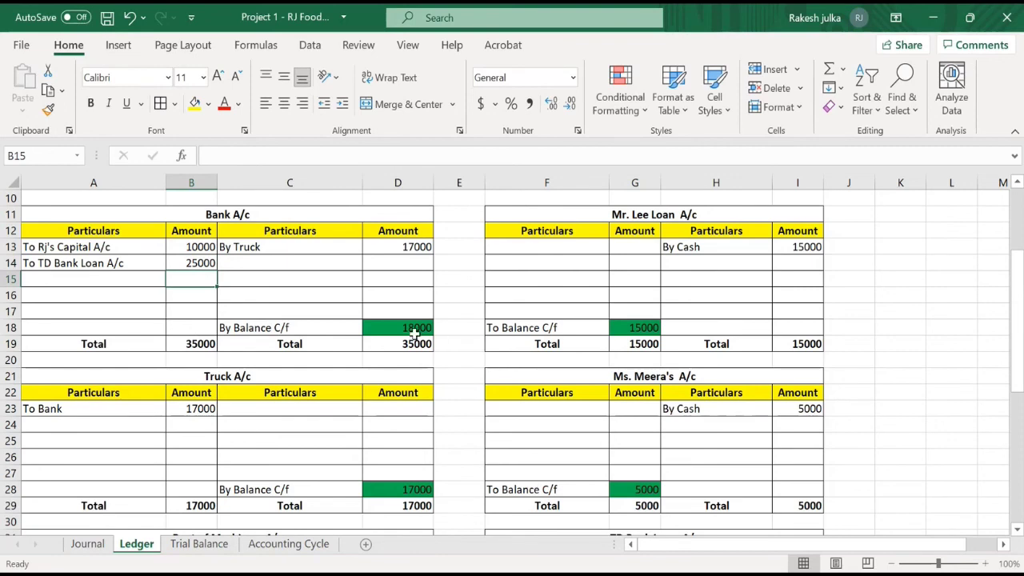
Step: Check the Ledger's TD Bank Loan posting and carried-forward Bank balance against the Debit amounts in the Trial Balance
{"action": "left_click", "coordinate": [200, 544]}
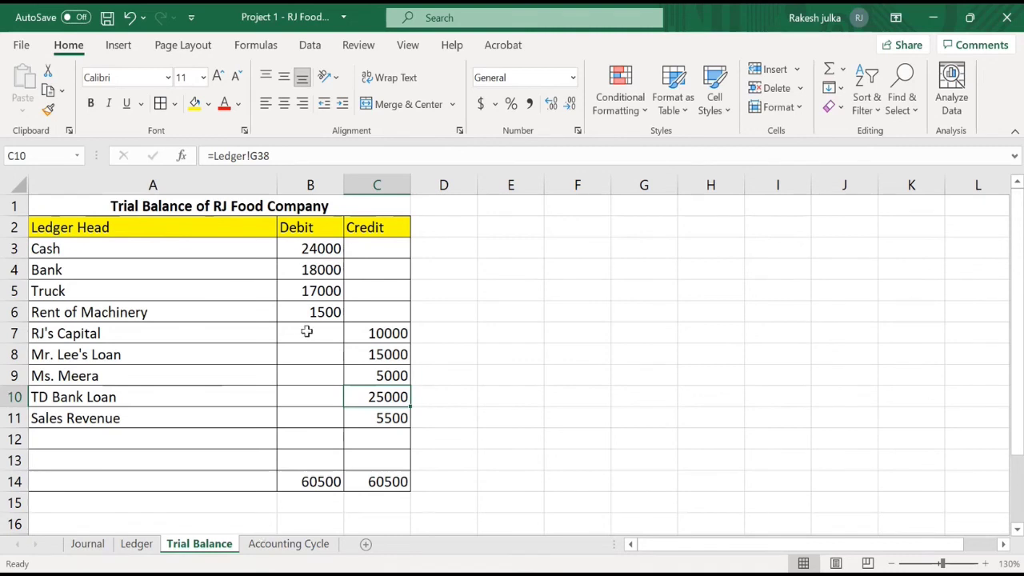
{"action": "left_click", "coordinate": [136, 544]}
{"action": "left_click", "coordinate": [197, 263]}
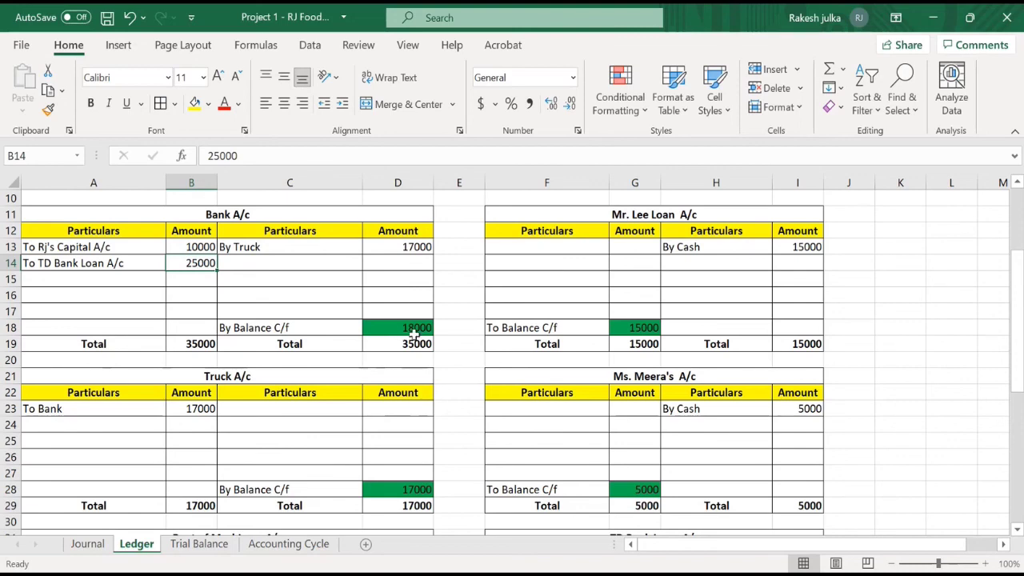
{"action": "left_click", "coordinate": [412, 329]}
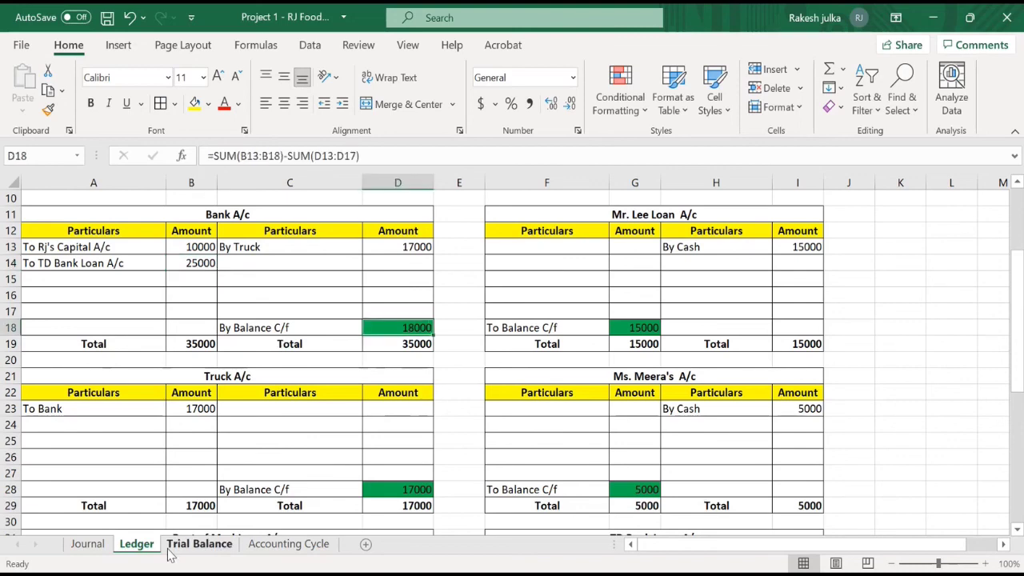
{"action": "left_click", "coordinate": [199, 544]}
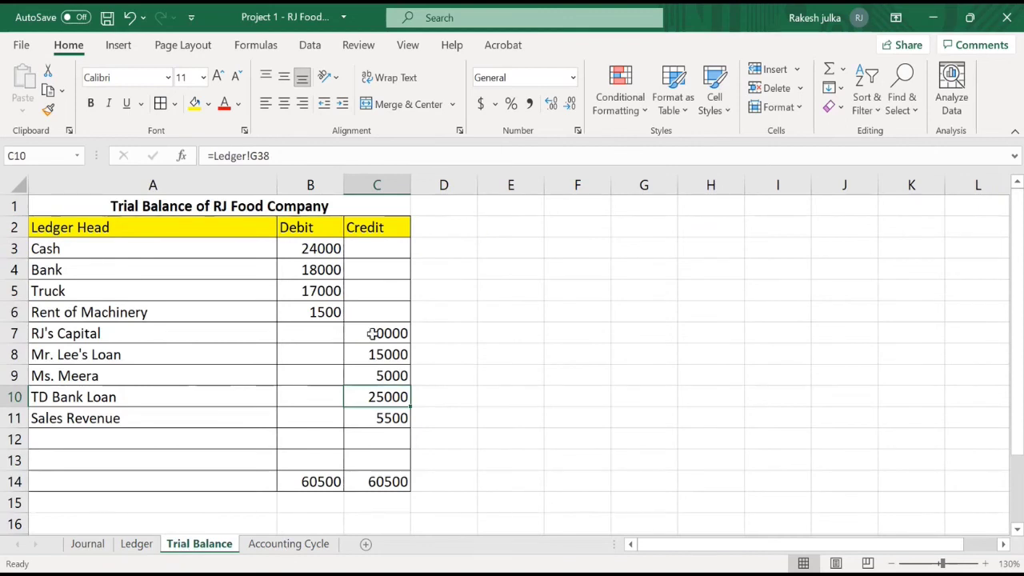
{"action": "left_click", "coordinate": [316, 248]}
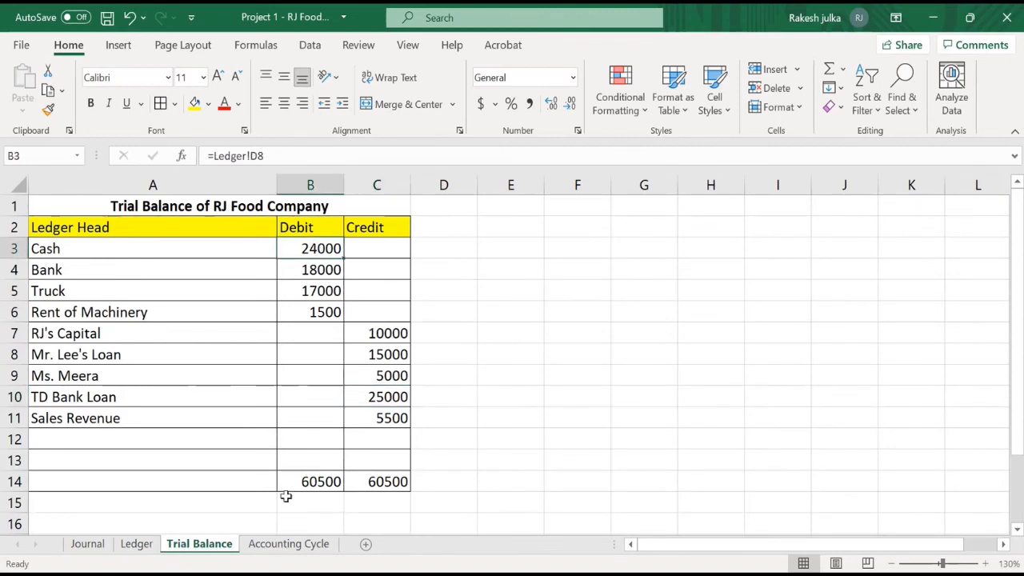
Step: Make the Debit and Credit totals in B14 and C14 of the Trial Balance bold and save the workbook
{"action": "left_click", "coordinate": [307, 482]}
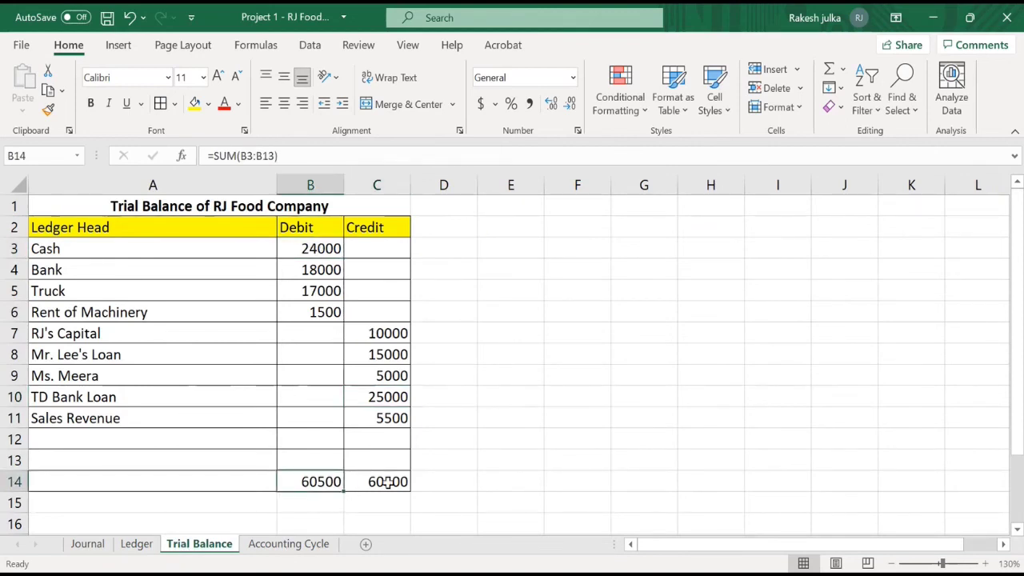
{"action": "left_click", "coordinate": [388, 482]}
{"action": "left_click_drag", "start_coordinate": [297, 483], "coordinate": [378, 483]}
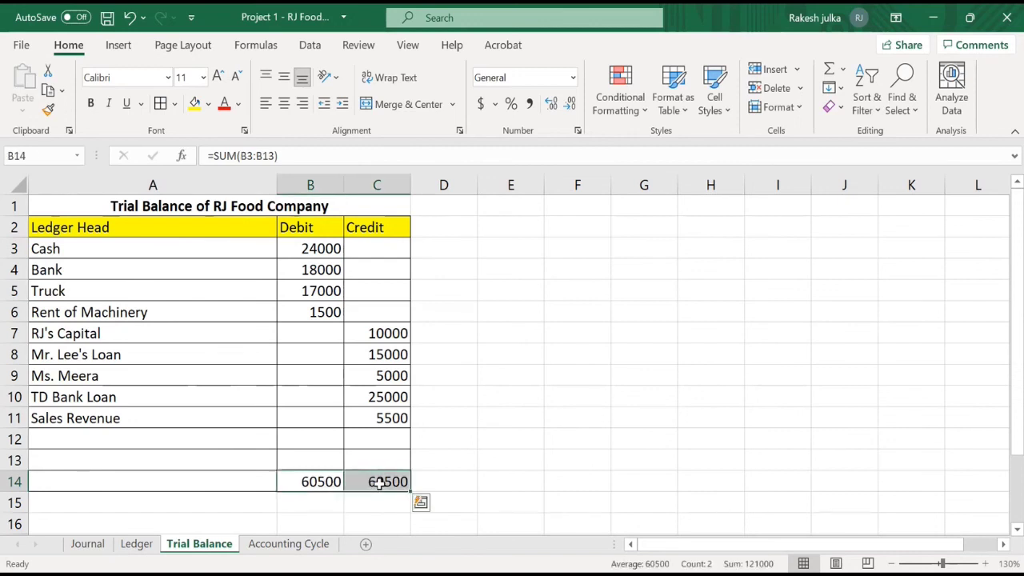
{"action": "key", "text": "ctrl+b"}
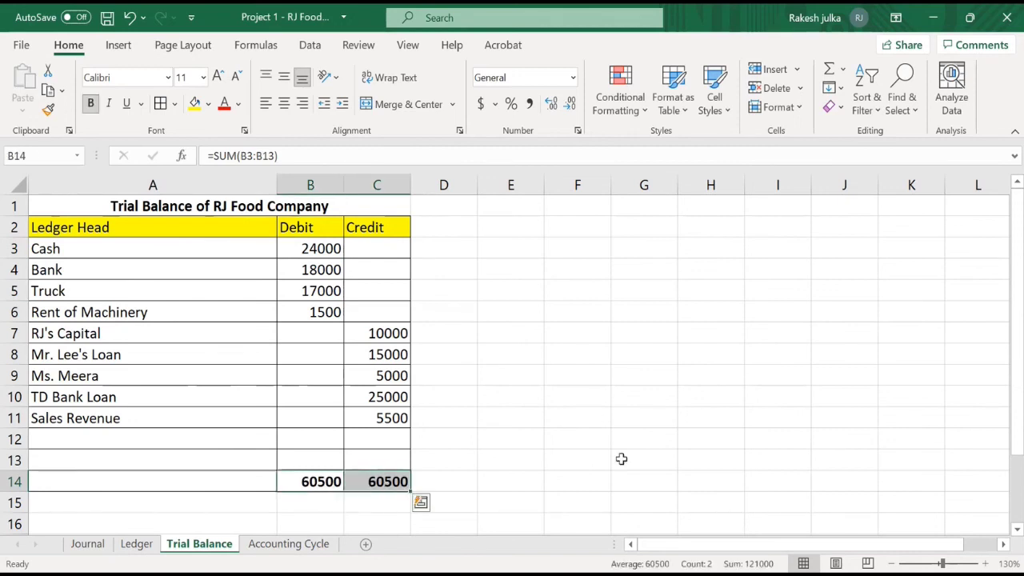
{"action": "key", "text": "ctrl+s"}
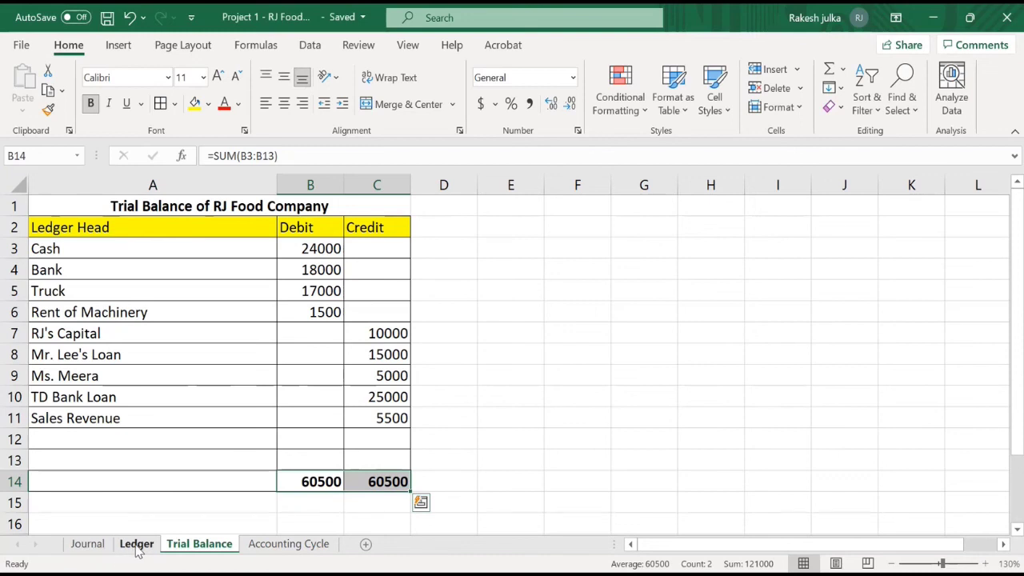